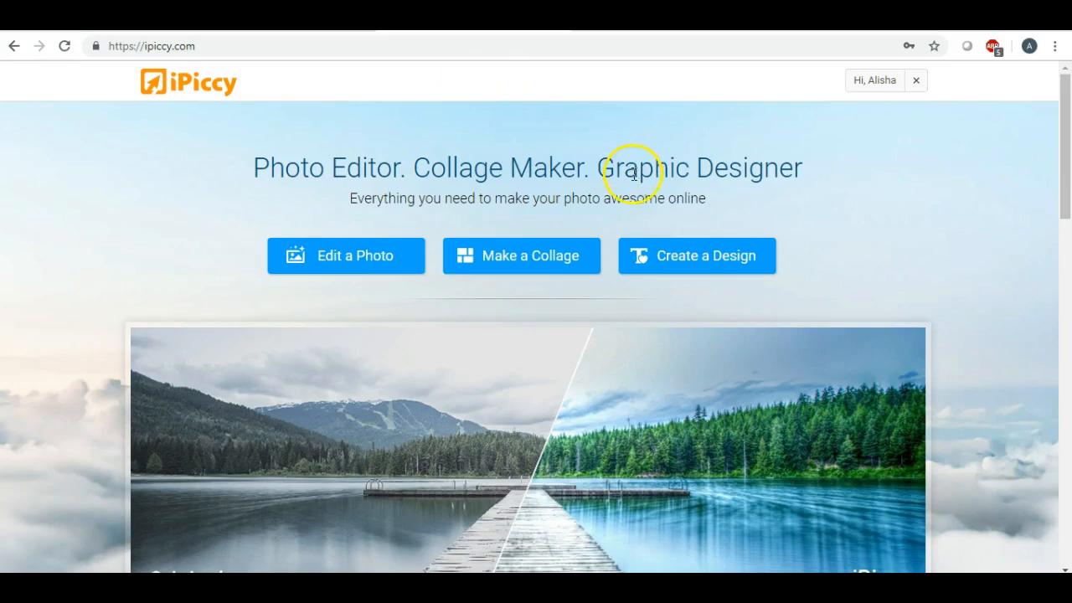
Step: Start a new blank design and dismiss the introductory hints
left_click(672, 260)
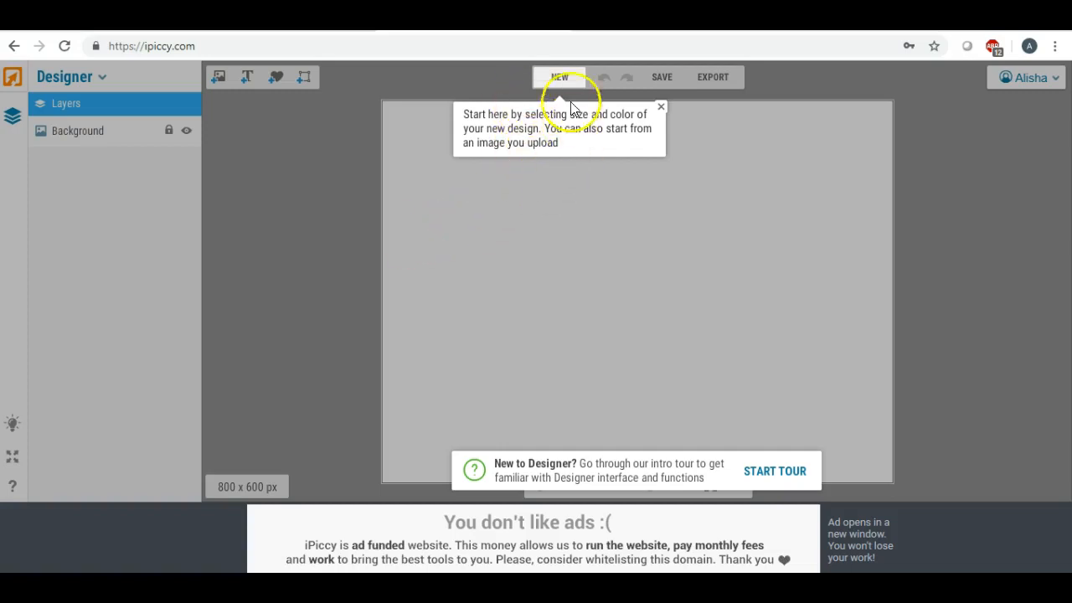
left_click(249, 75)
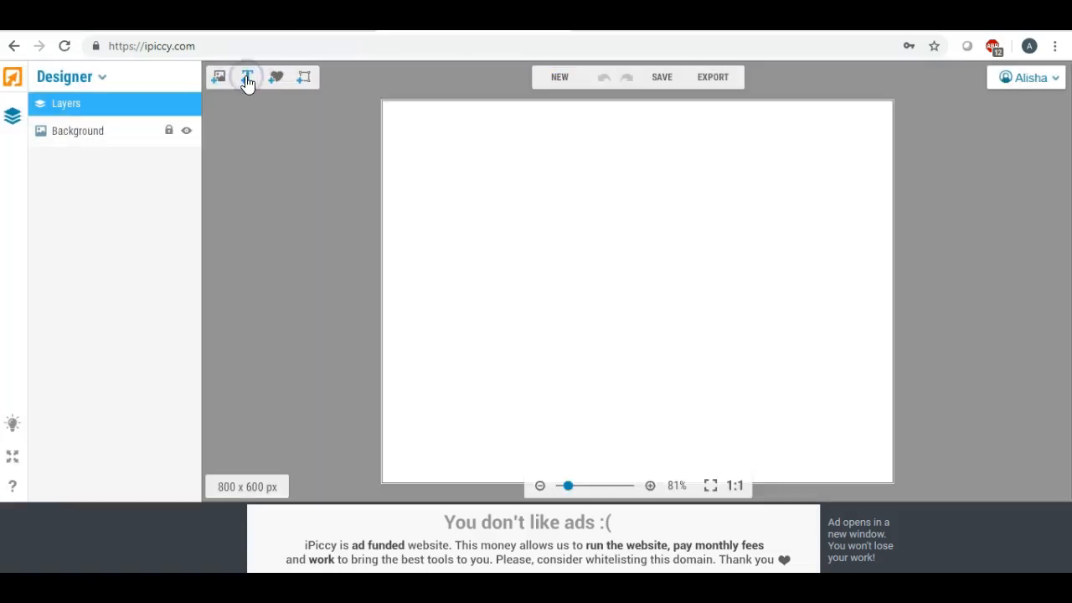
left_click(247, 76)
left_click(618, 254)
key("Delete")
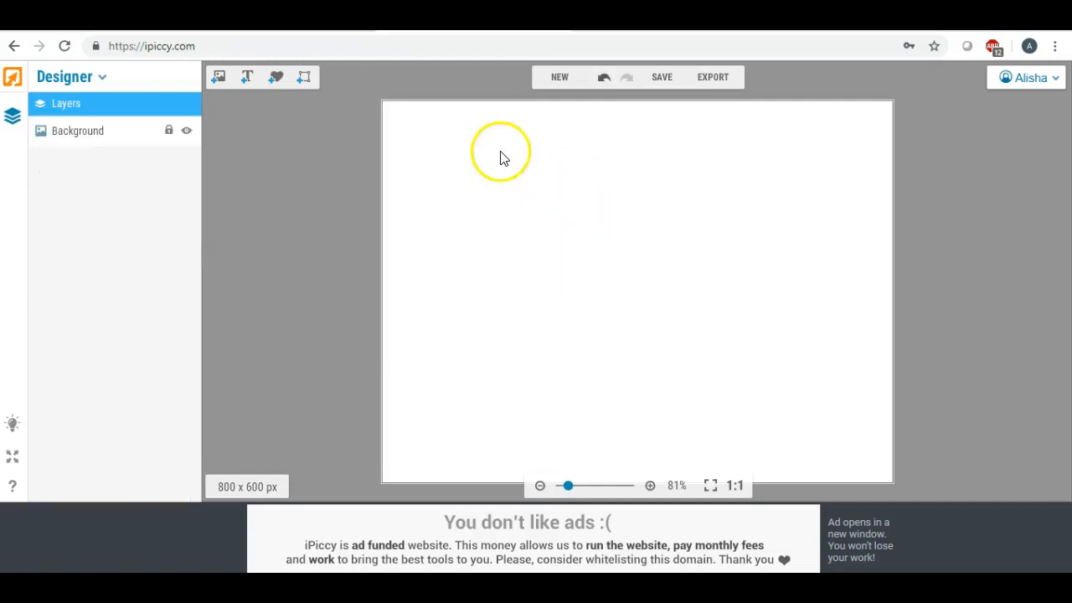
Step: Add a solid square from the Geometric vector stickers to the canvas
left_click(217, 77)
left_click(277, 77)
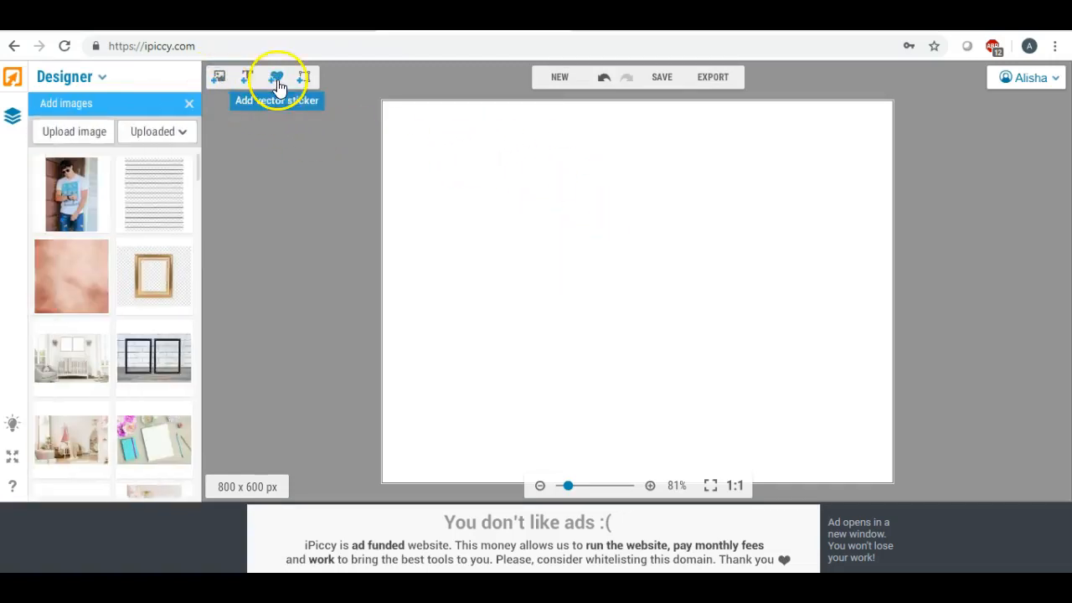
left_click(153, 138)
left_click(67, 143)
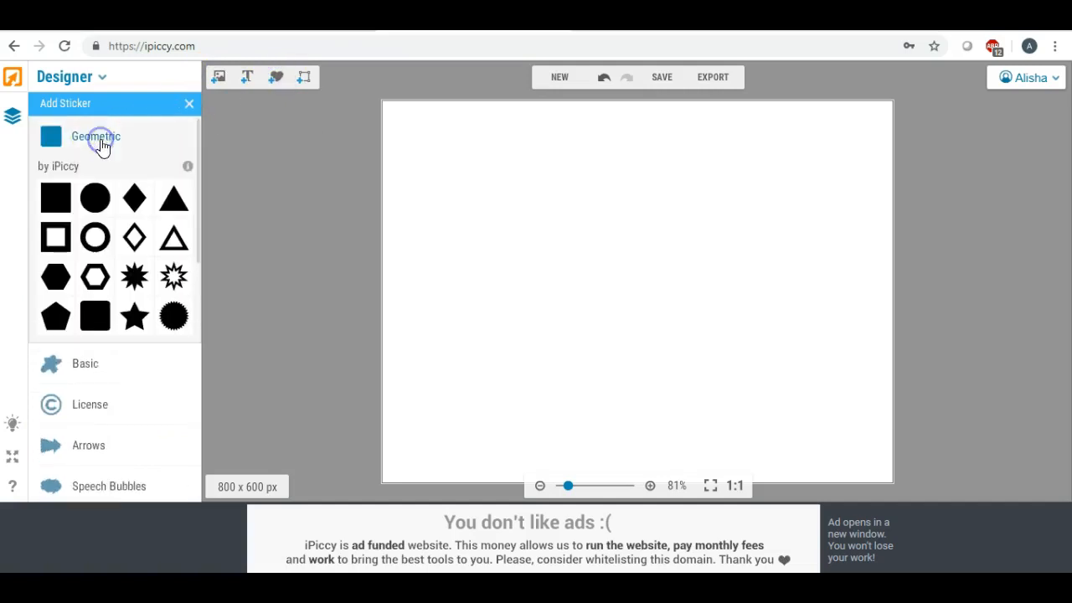
left_click(57, 199)
Step: Stretch the black square into a wide rectangle and centre it horizontally on the canvas
left_click_drag(651, 258, 494, 399)
left_click_drag(481, 259, 491, 151)
left_click_drag(524, 263, 891, 274)
left_click_drag(803, 272, 694, 266)
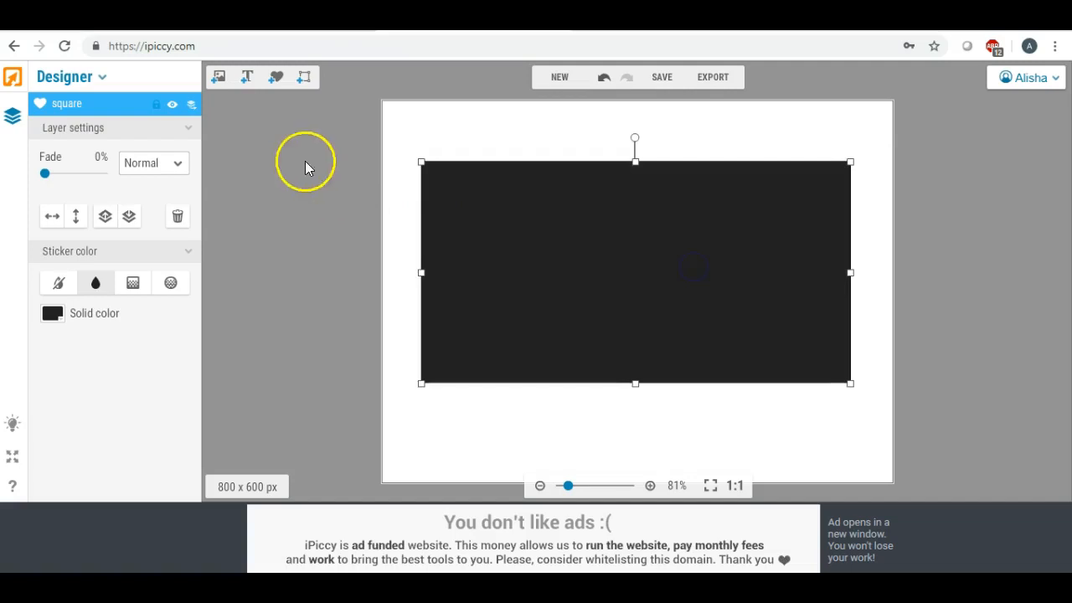
Step: Add a text layer reading 2020 on top of the dark rectangle
left_click(247, 79)
left_click_drag(628, 314, 589, 280)
left_click(216, 383)
left_click_drag(125, 313, 31, 315)
type("2020")
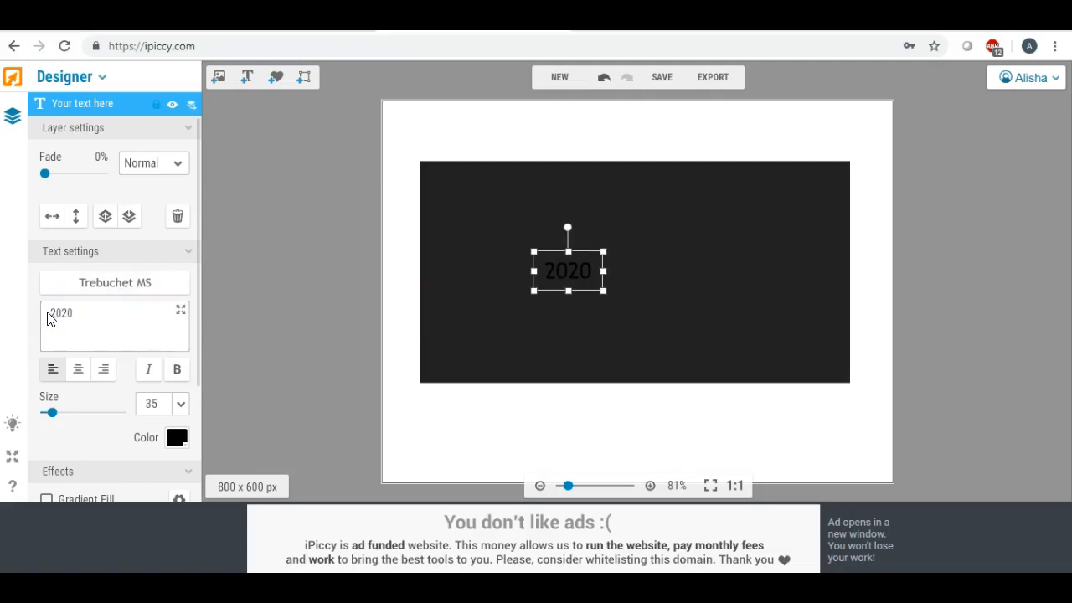
Step: Set the colour of the 2020 text to white, FFFFFF
left_click(180, 437)
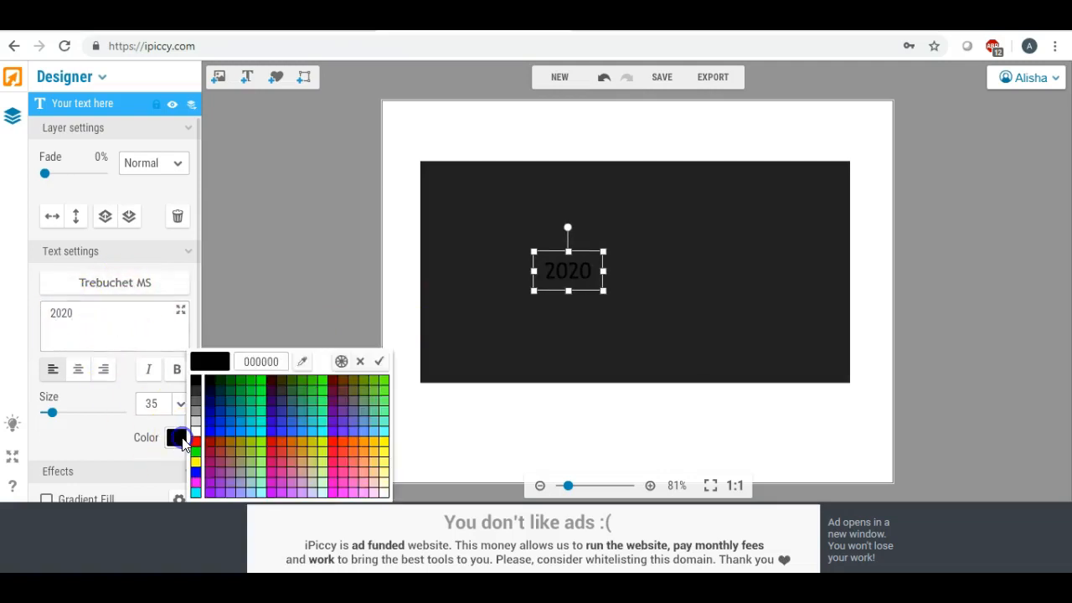
left_click(193, 432)
left_click(193, 430)
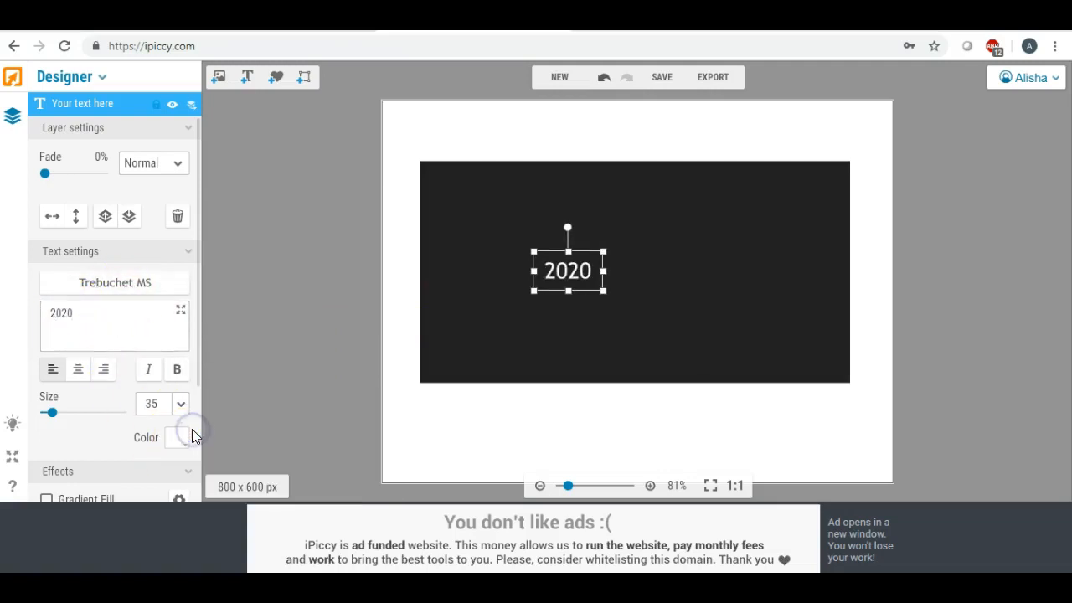
left_click(179, 439)
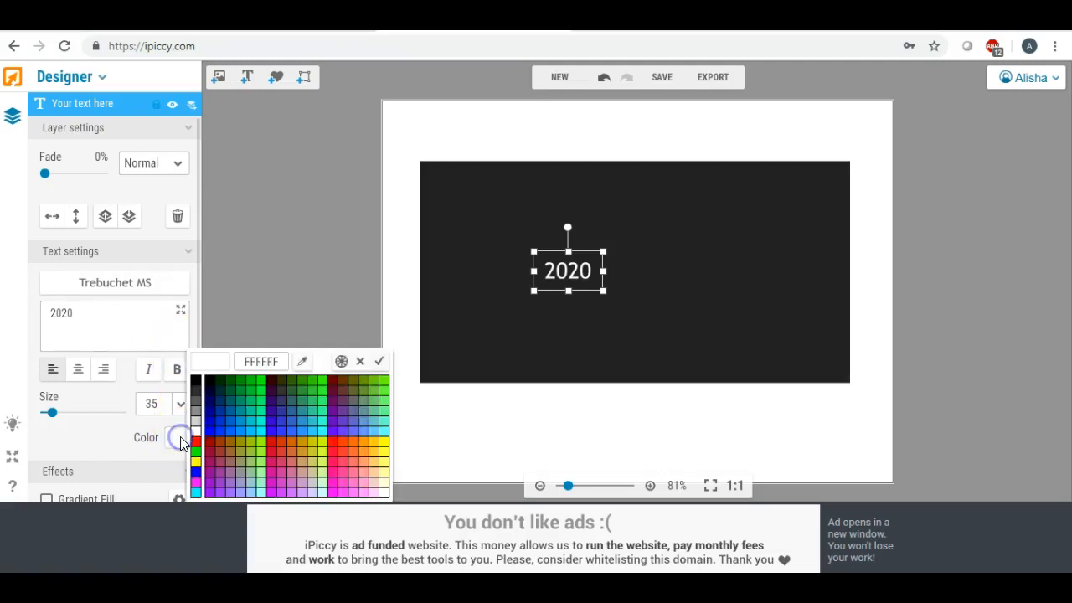
left_click(195, 435)
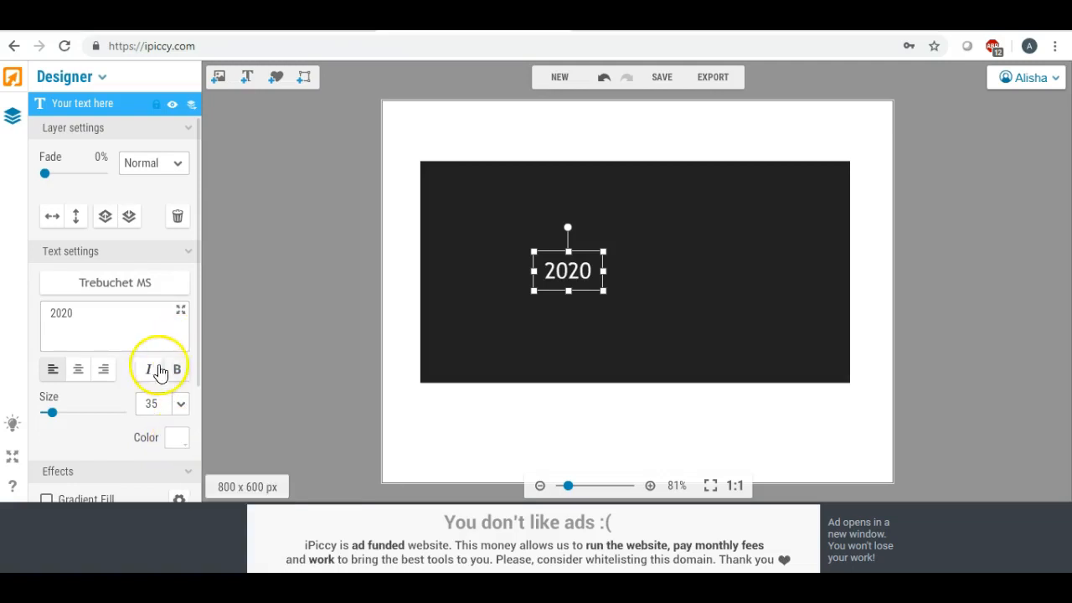
Step: Change the 2020 text's font to the local font Arial Black
left_click(135, 289)
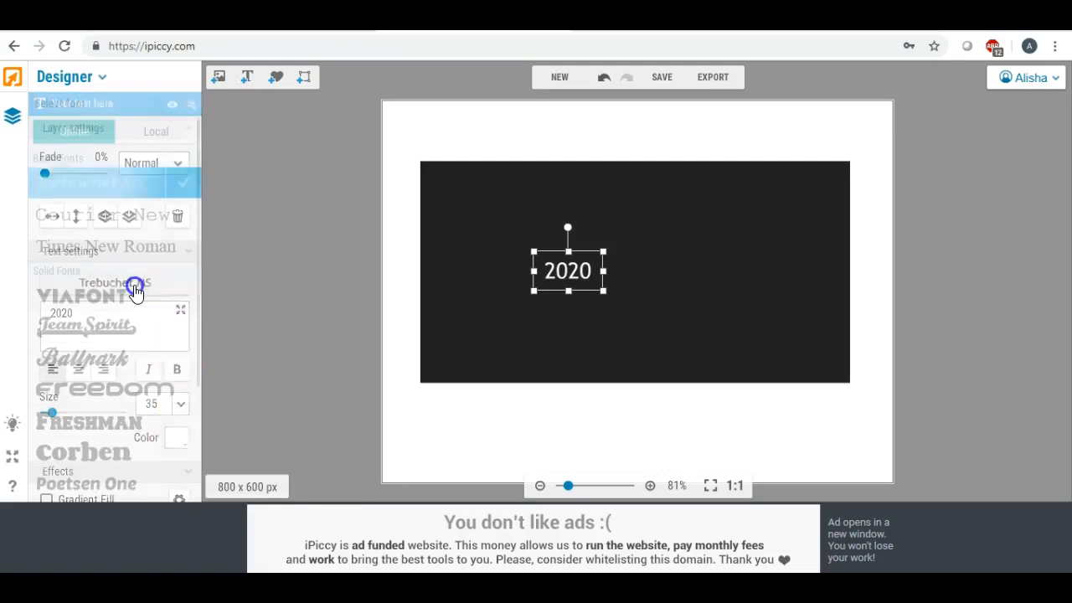
left_click(155, 132)
left_click(138, 329)
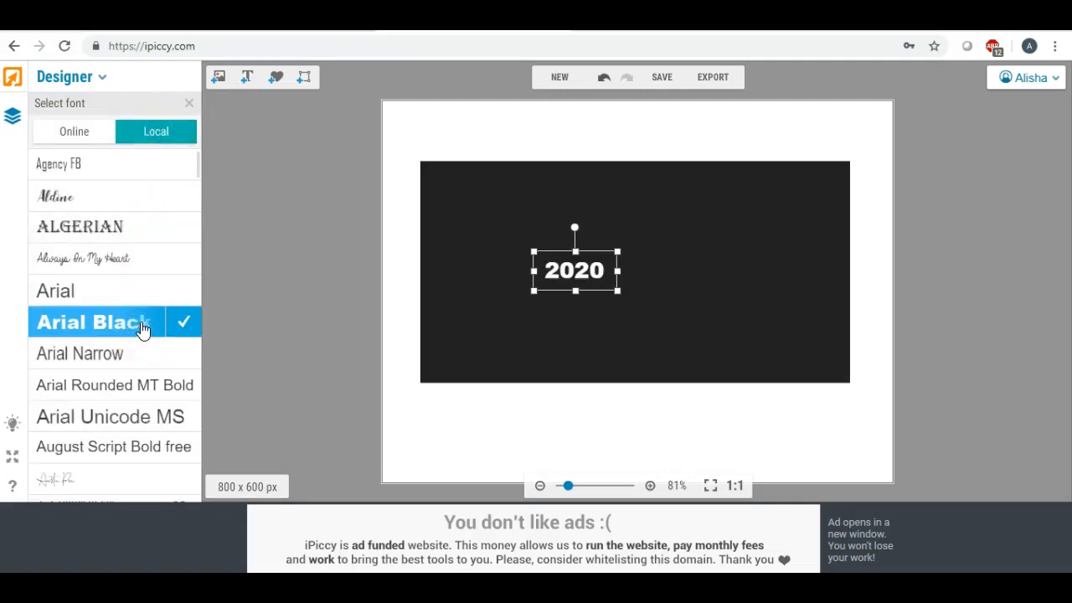
Step: Enlarge the 2020 text to nearly fill the width of the dark rectangle, centre it there and deselect it
left_click_drag(578, 277, 916, 462)
left_click(729, 329)
left_click_drag(729, 329, 672, 285)
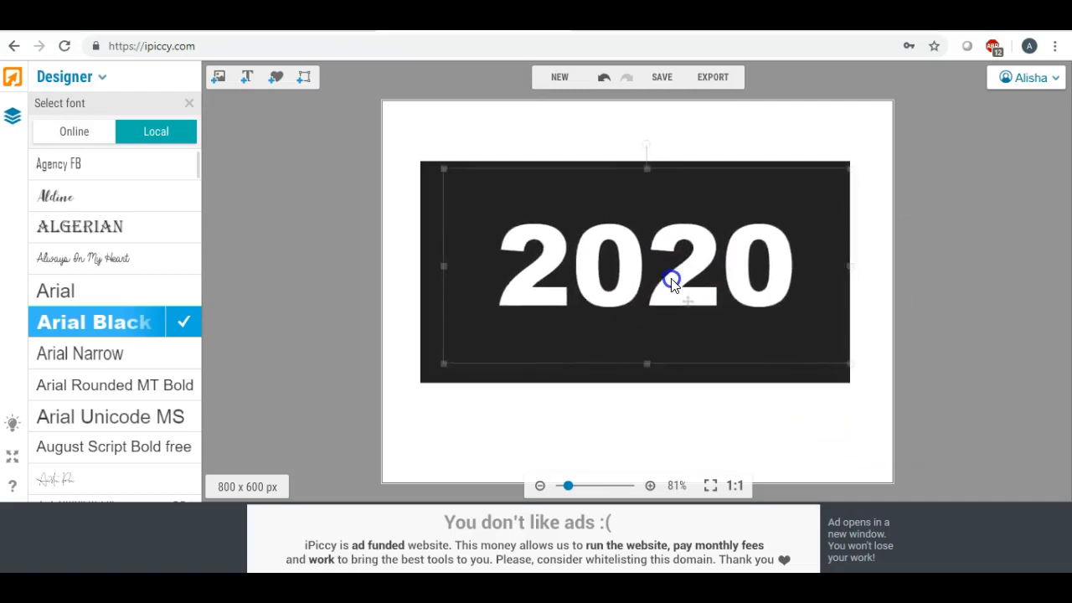
left_click_drag(451, 369, 352, 424)
left_click_drag(552, 315, 569, 300)
left_click(340, 261)
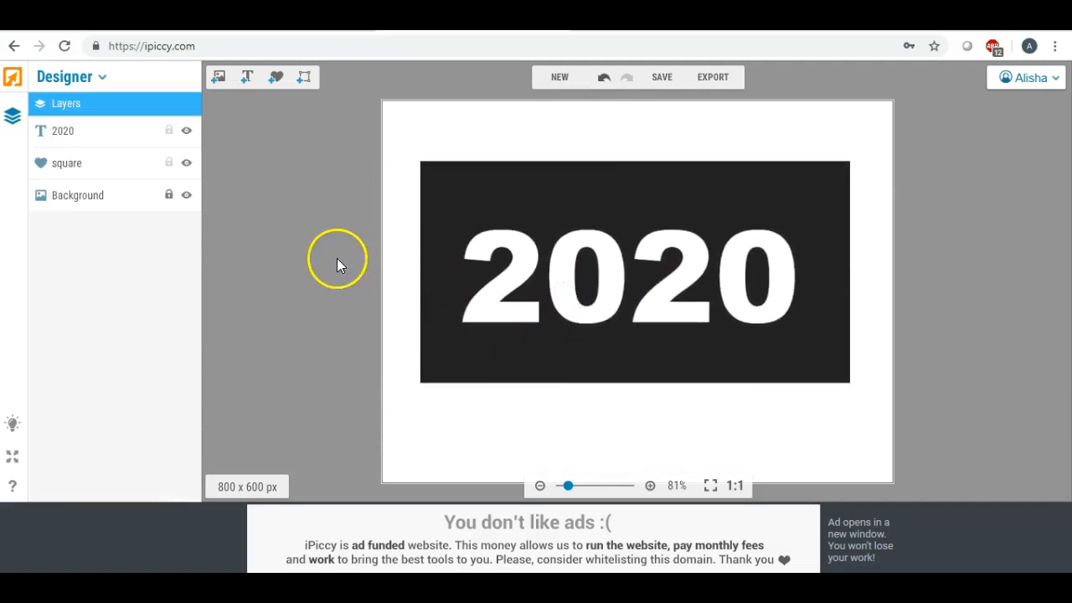
Step: Export the design to the photo editor and crop it to the dark rectangle at about 661 x 343 px
left_click(712, 82)
left_click(625, 327)
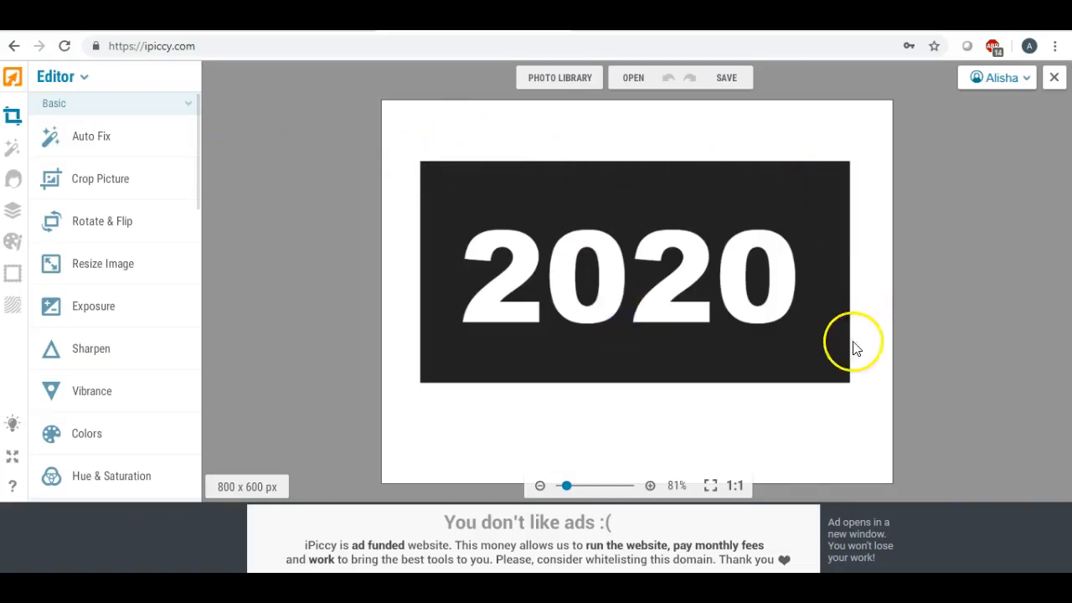
left_click(109, 178)
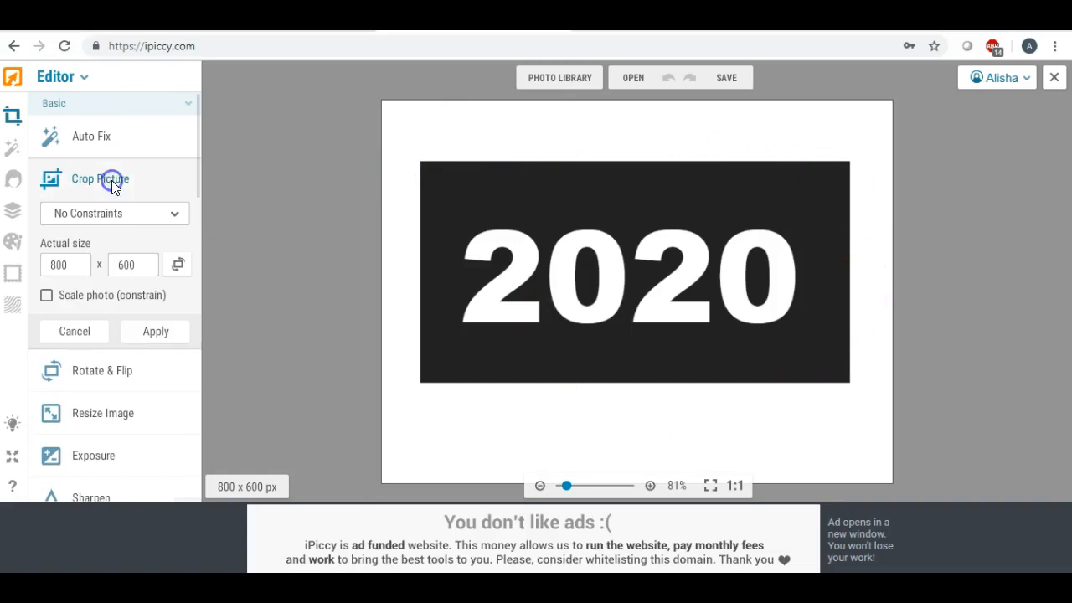
left_click_drag(550, 240, 501, 235)
left_click_drag(581, 373, 578, 364)
left_click_drag(720, 262, 829, 262)
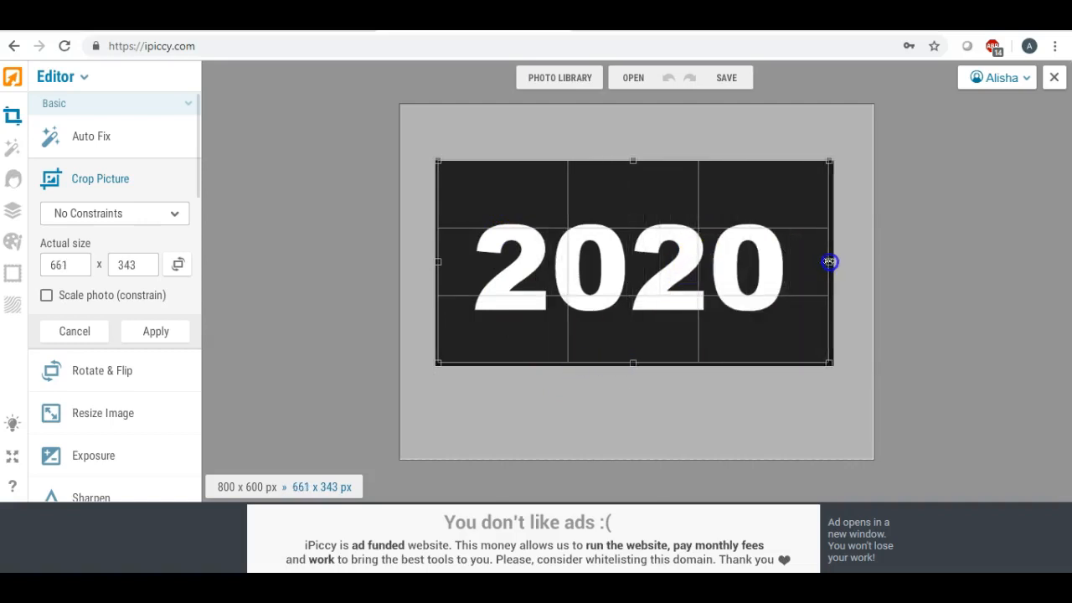
left_click(148, 333)
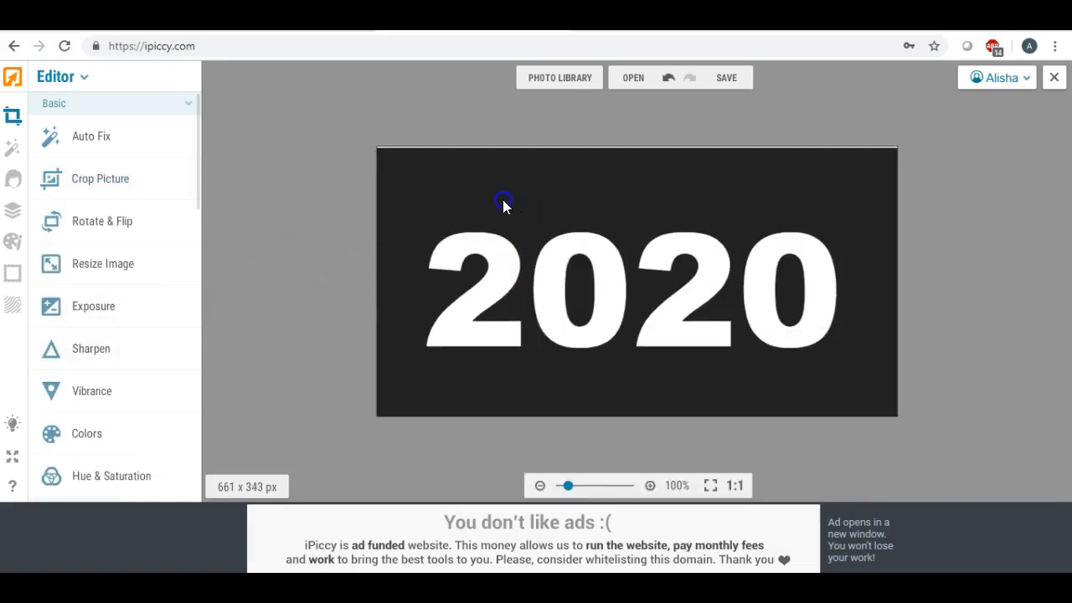
Step: Crop the picture again to about 646 x 320 px, trimming thin strips off its edges
left_click(102, 182)
left_click_drag(615, 216, 507, 179)
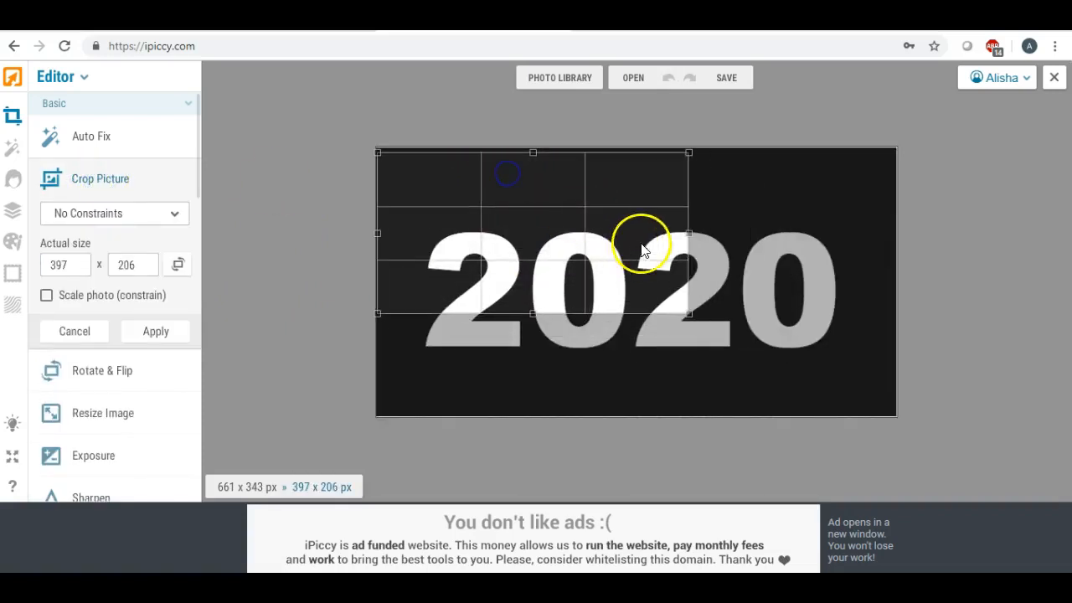
left_click_drag(689, 233, 893, 234)
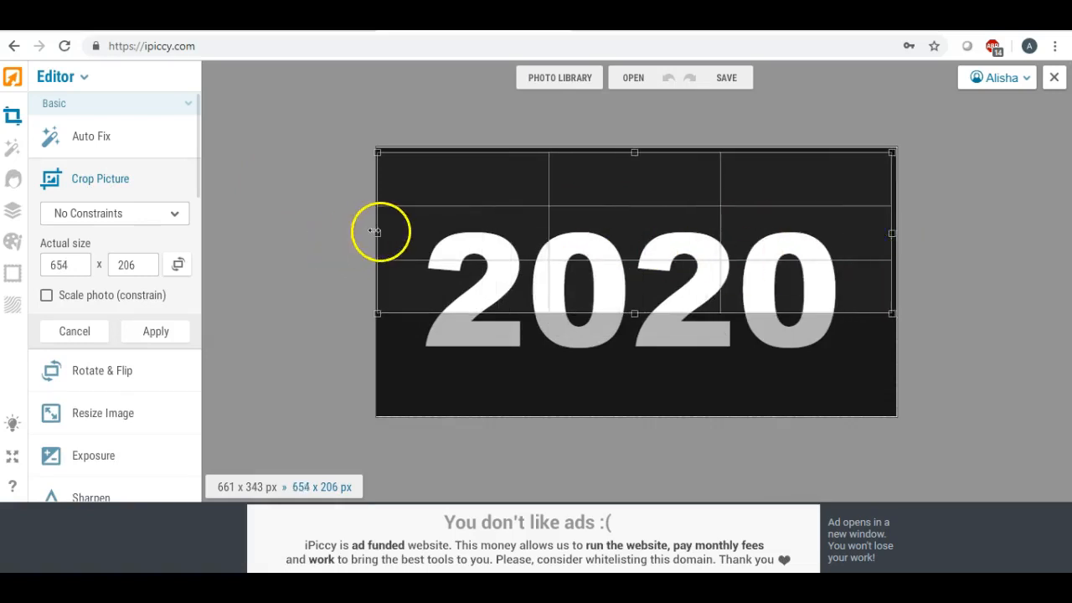
left_click_drag(380, 232, 387, 231)
left_click_drag(638, 313, 637, 404)
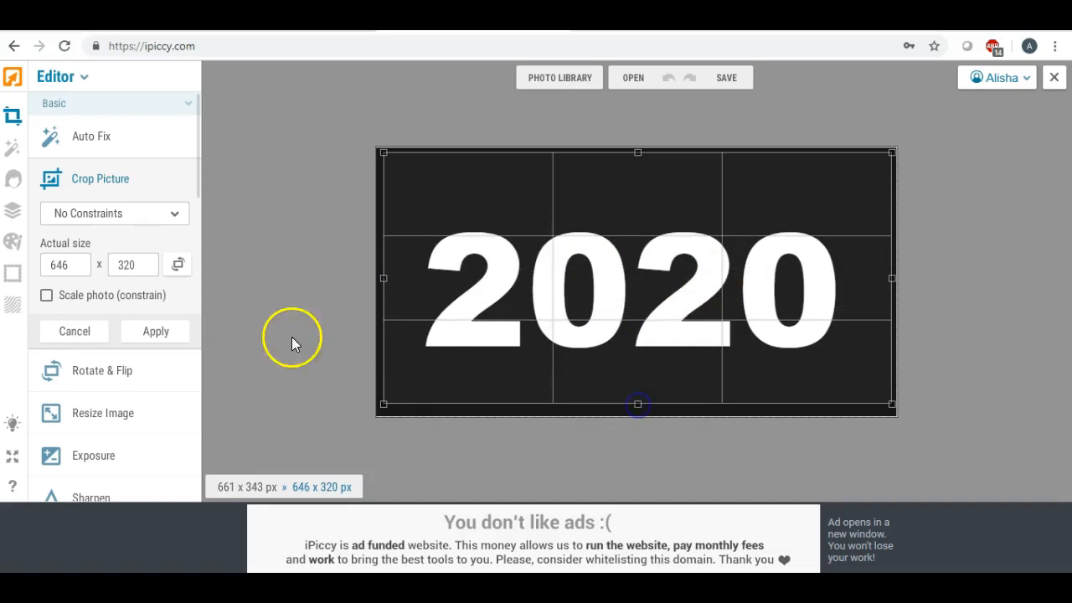
left_click(162, 334)
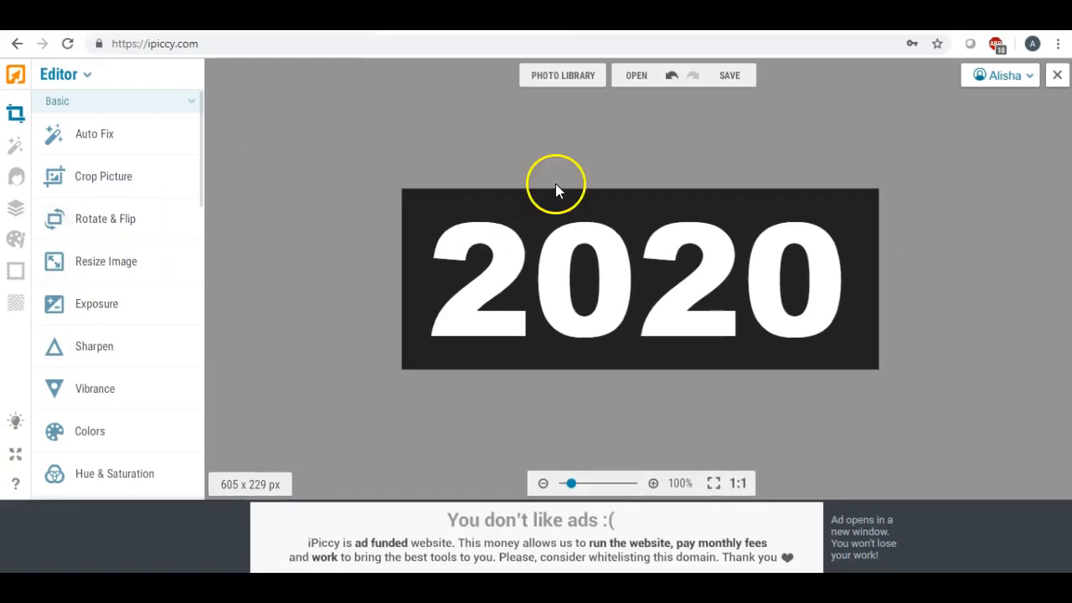
Step: Save the image to the computer's Desktop as a .jpg named 2020 at Highest quality
left_click(727, 80)
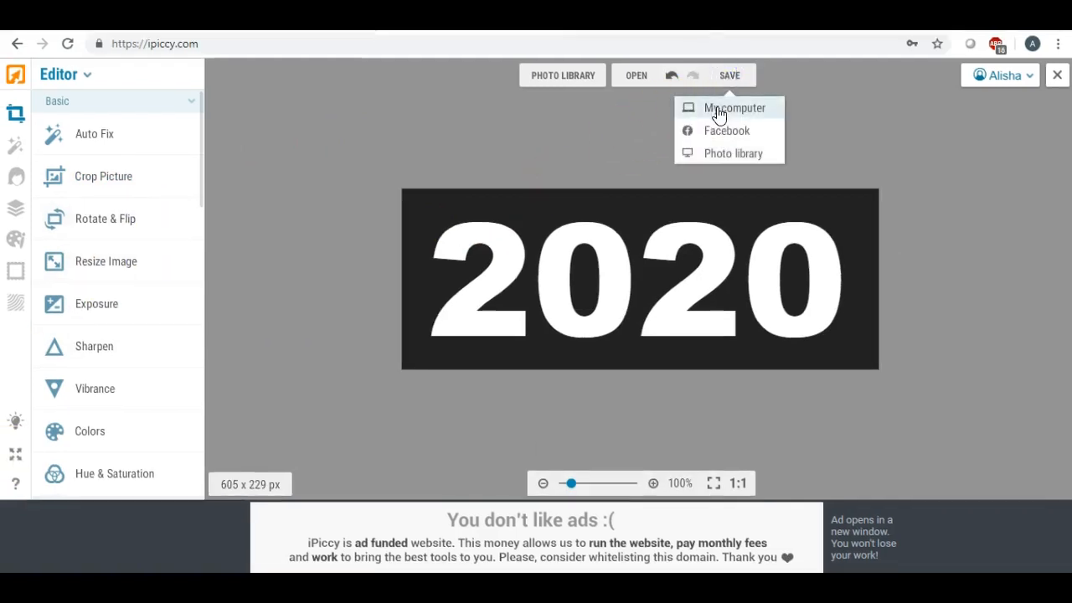
left_click(716, 108)
left_click(640, 299)
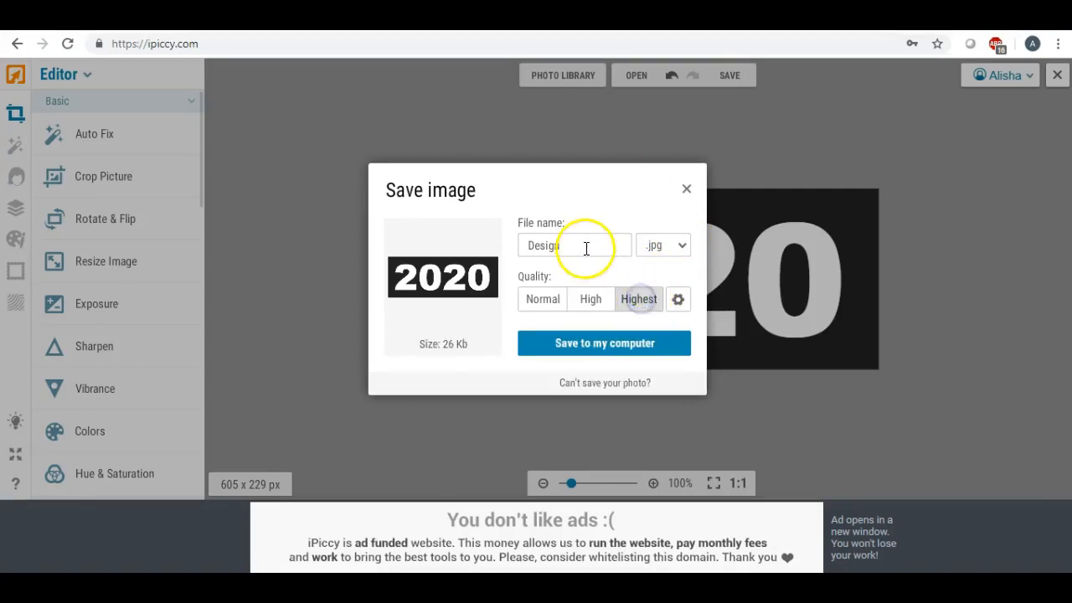
left_click_drag(586, 246, 480, 244)
type("2020")
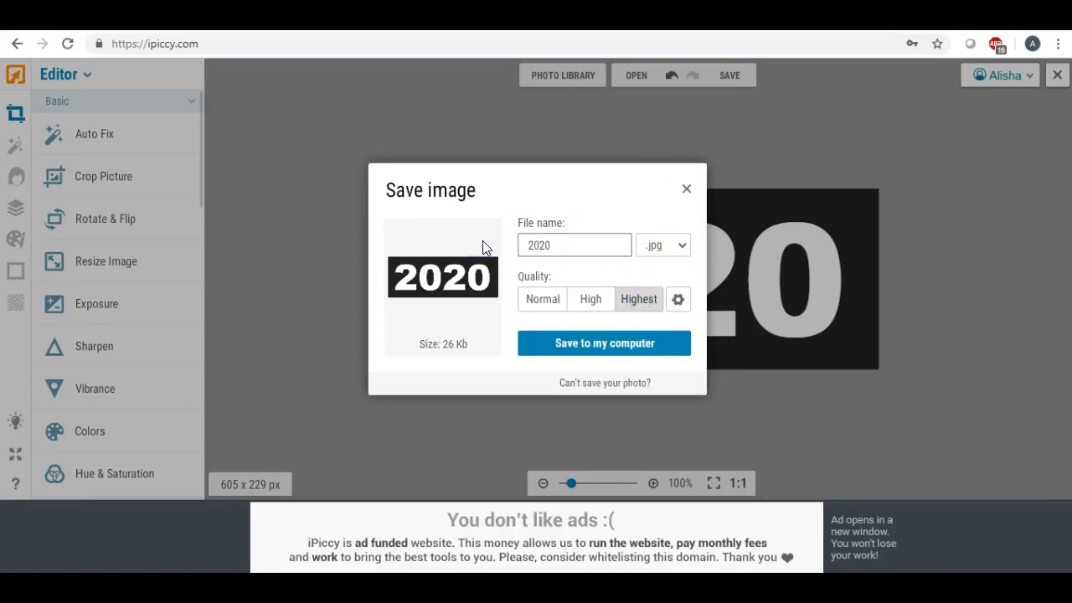
left_click(614, 355)
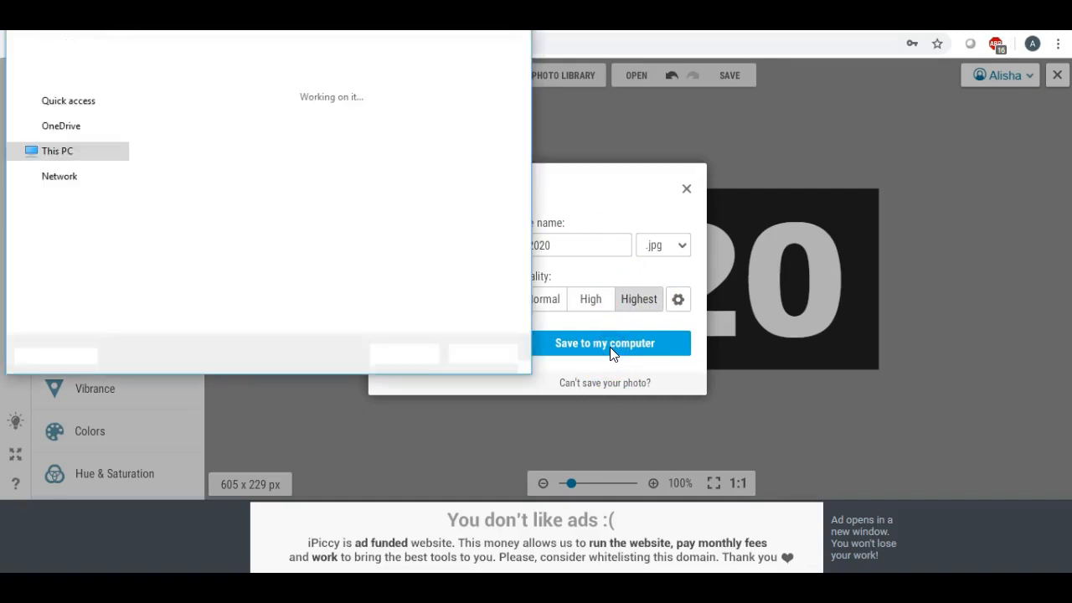
left_click(123, 87)
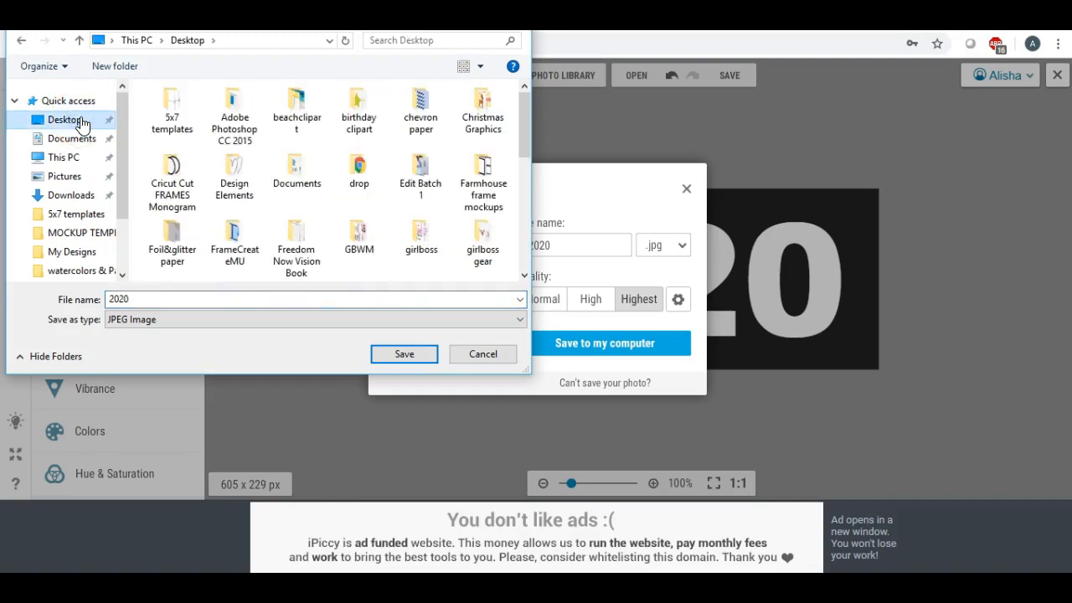
left_click(397, 354)
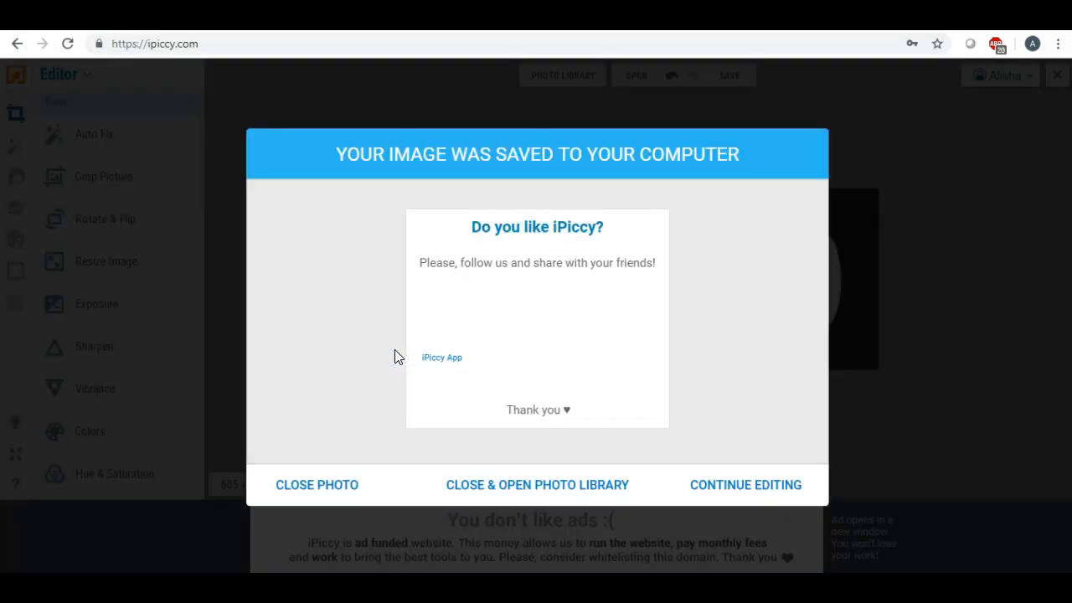
Step: Close the saved photo and switch to LunaPic's Transparent Background tool
left_click(310, 489)
left_click(251, 79)
left_click(297, 474)
left_click(71, 44)
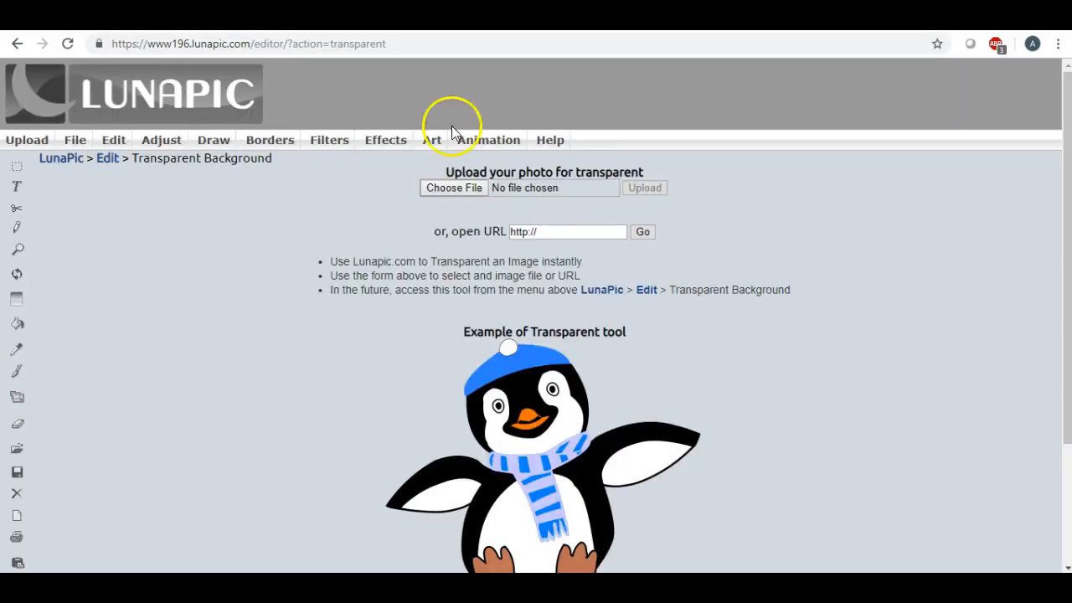
Step: Upload the saved 2020 image from the Desktop for background removal
left_click(437, 190)
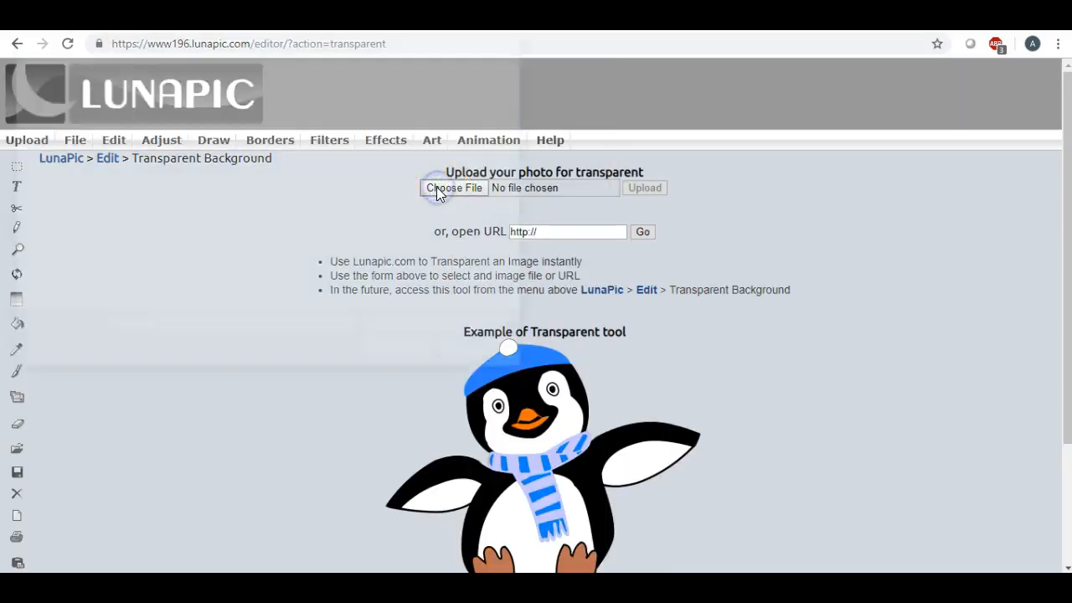
left_click(44, 89)
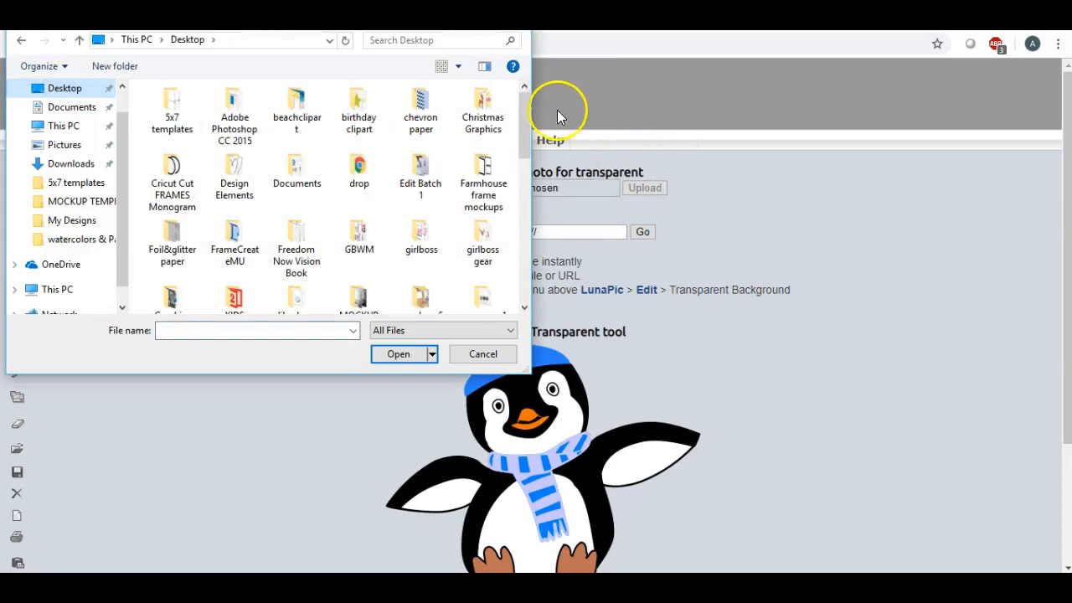
left_click_drag(525, 101, 523, 195)
double_click(484, 142)
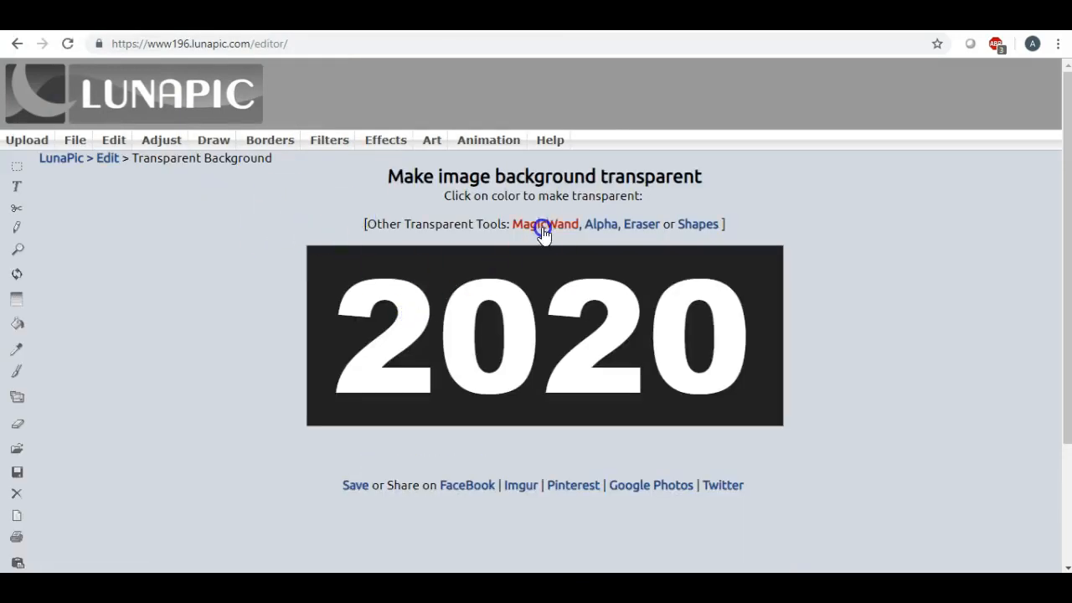
Step: Make the white 2020 digits transparent
left_click(401, 330)
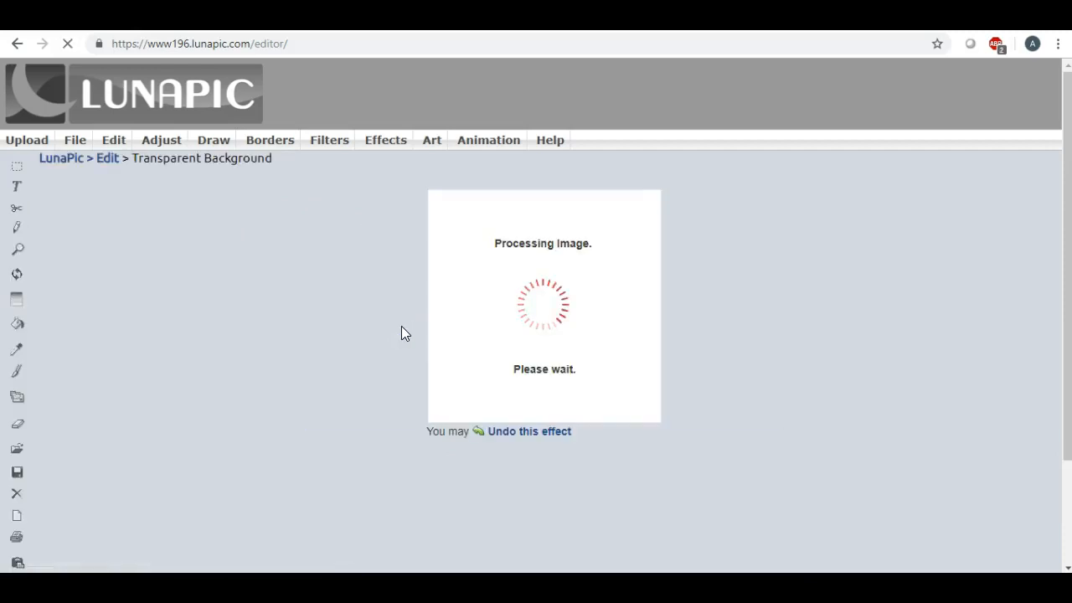
scroll(544, 327, "down", 3)
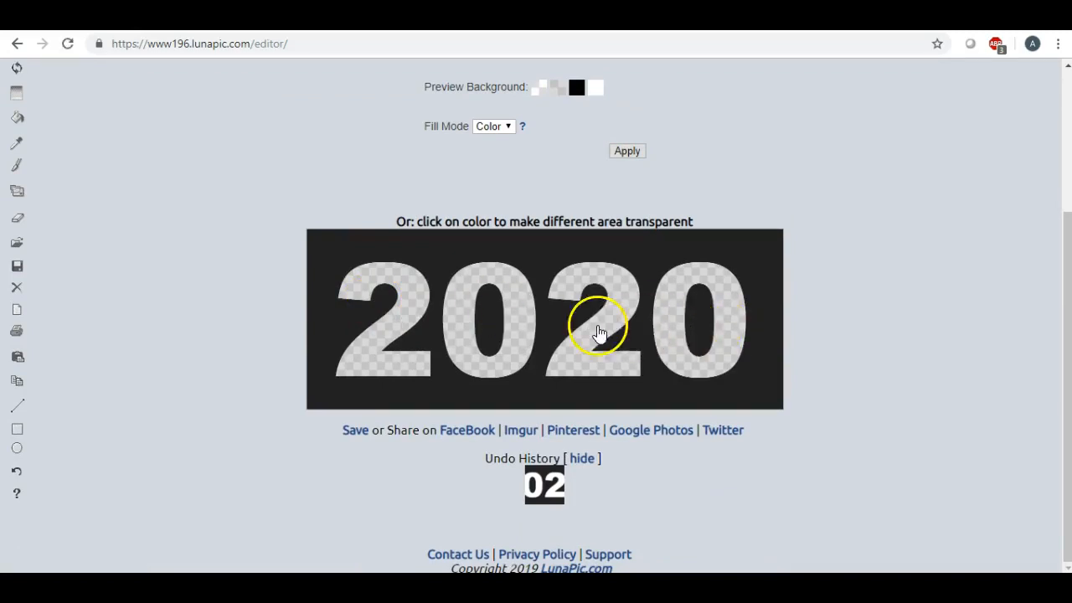
Step: Apply the color-mode transparency to the digits of the 2020 image
left_click(628, 152)
scroll(620, 209, "down", 3)
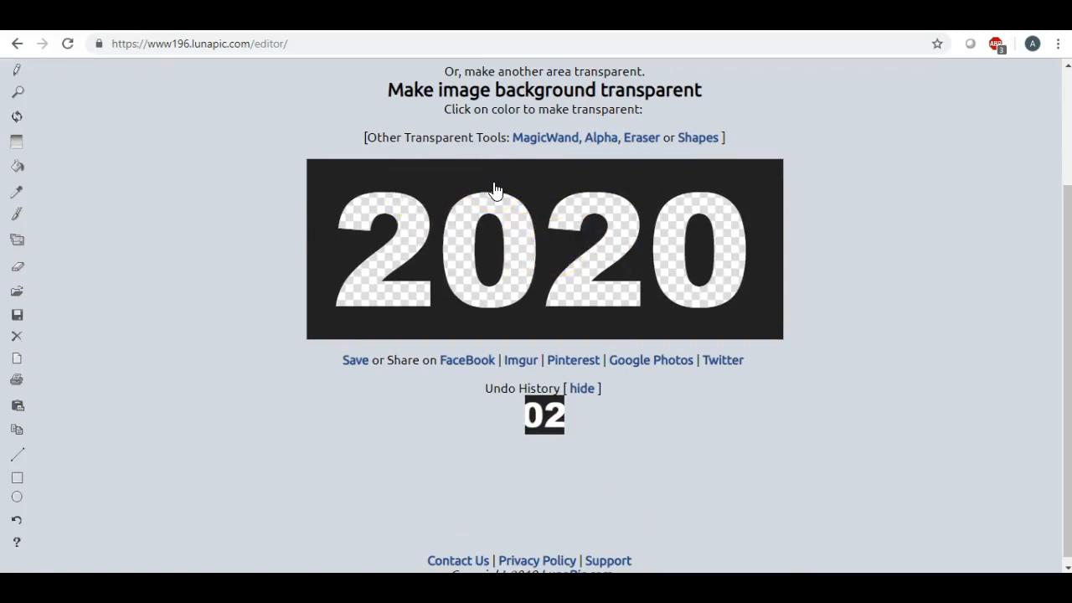
scroll(494, 193, "up", 2)
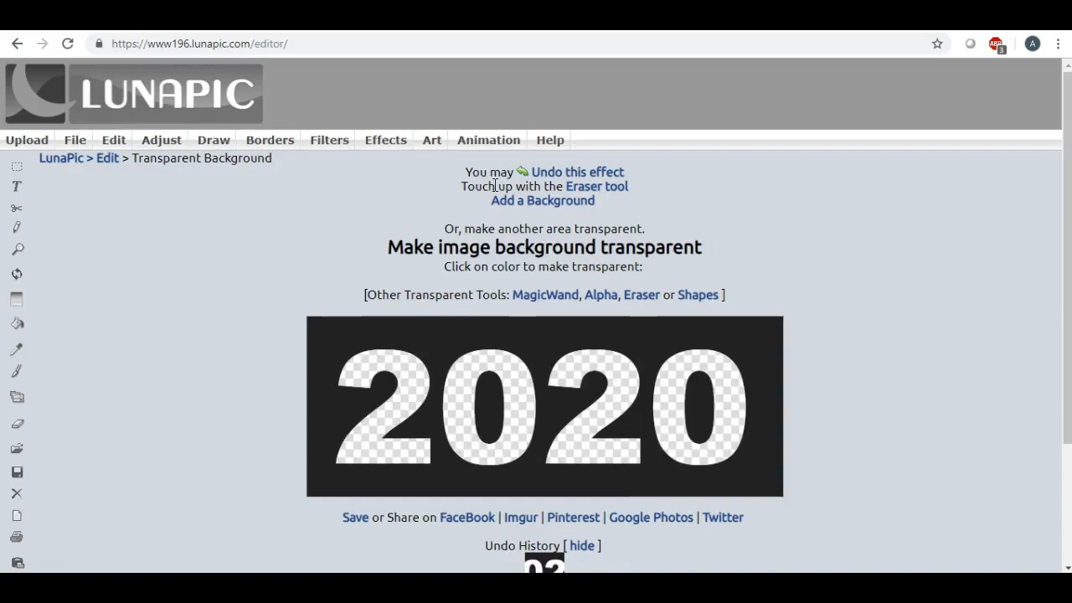
Step: Download the transparent 2020 image as a PNG and open the downloaded file
mouse_move(84, 141)
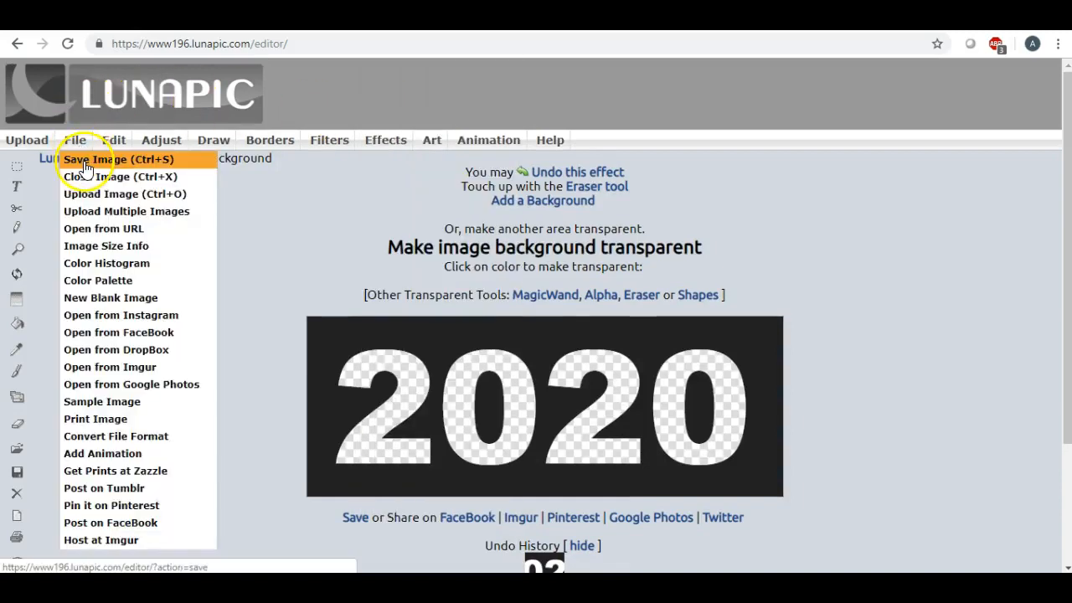
left_click(86, 168)
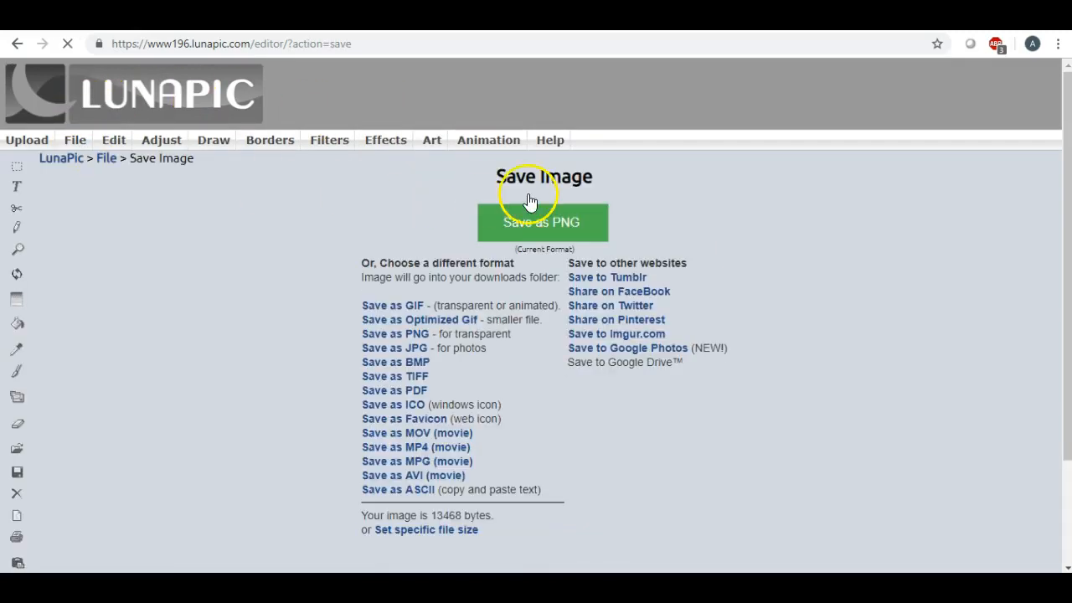
left_click(484, 231)
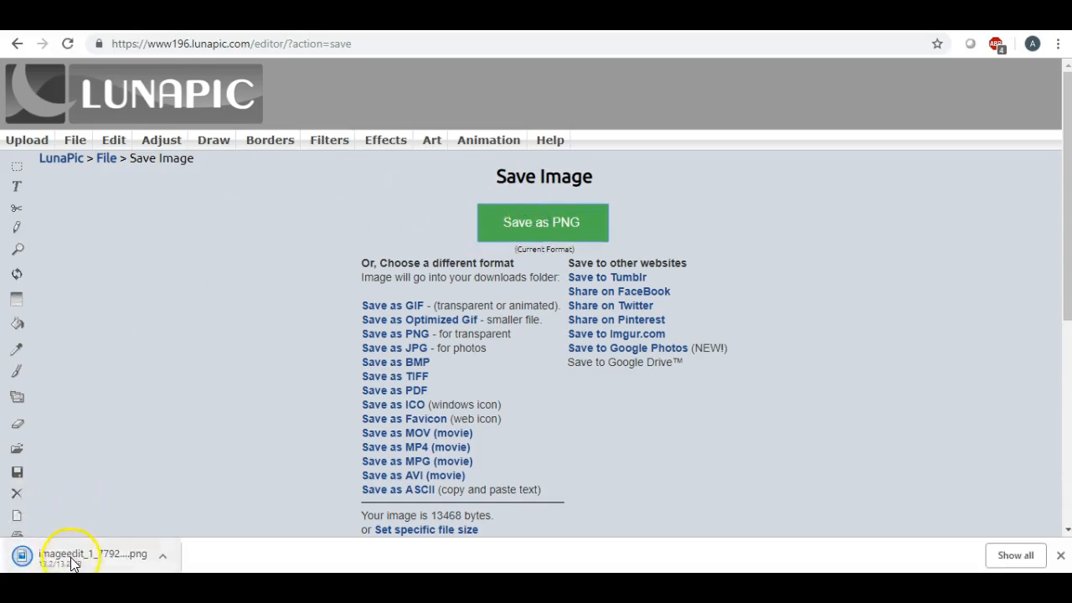
left_click(72, 557)
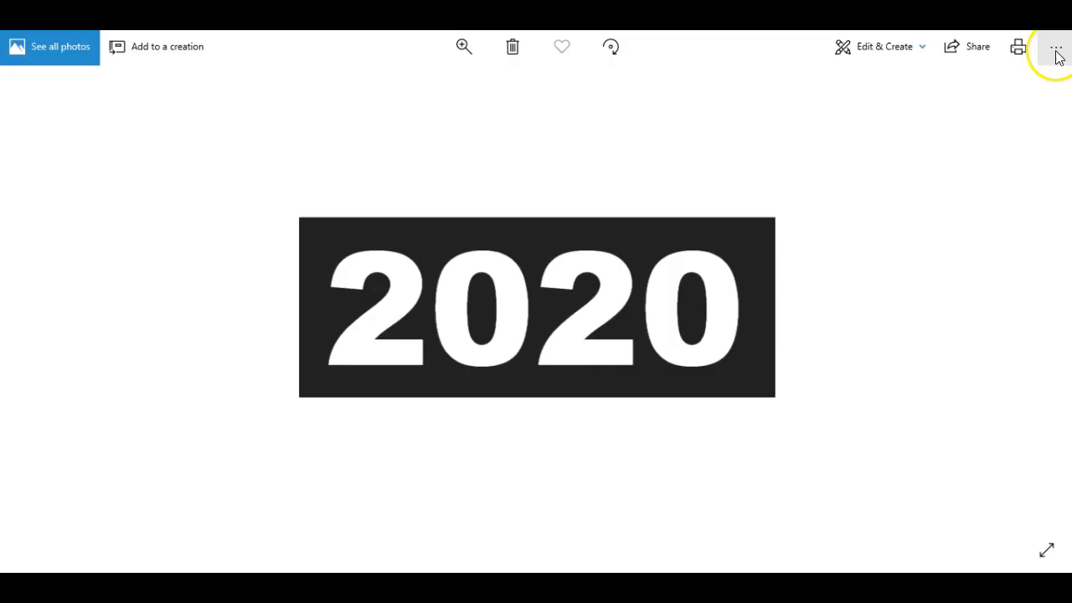
Step: Save a .PNG copy named 2020 to the Desktop and close the image in LunaPic
left_click(1056, 51)
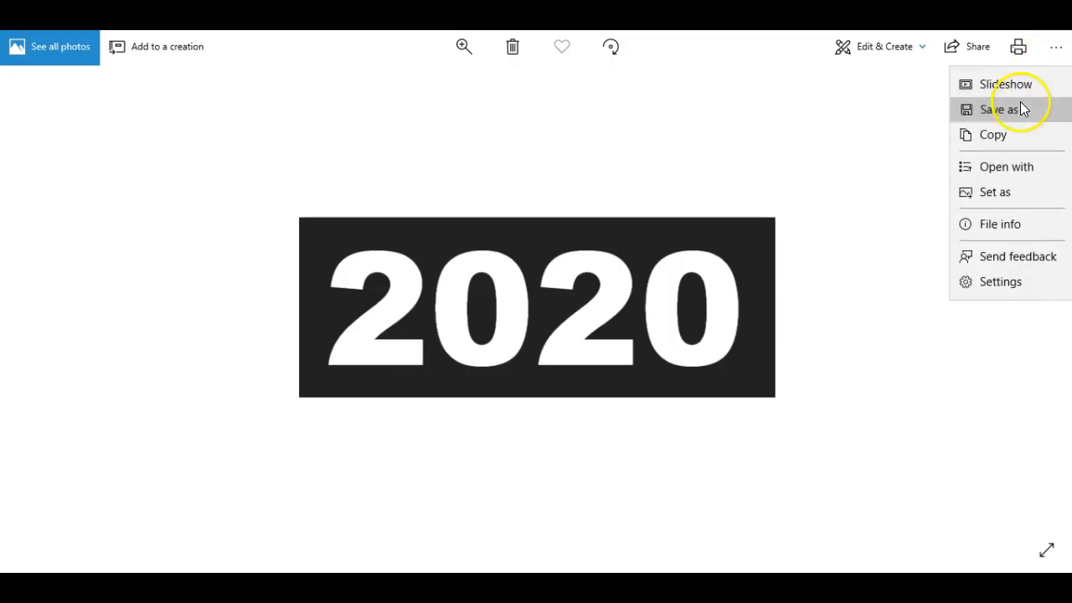
left_click(1022, 107)
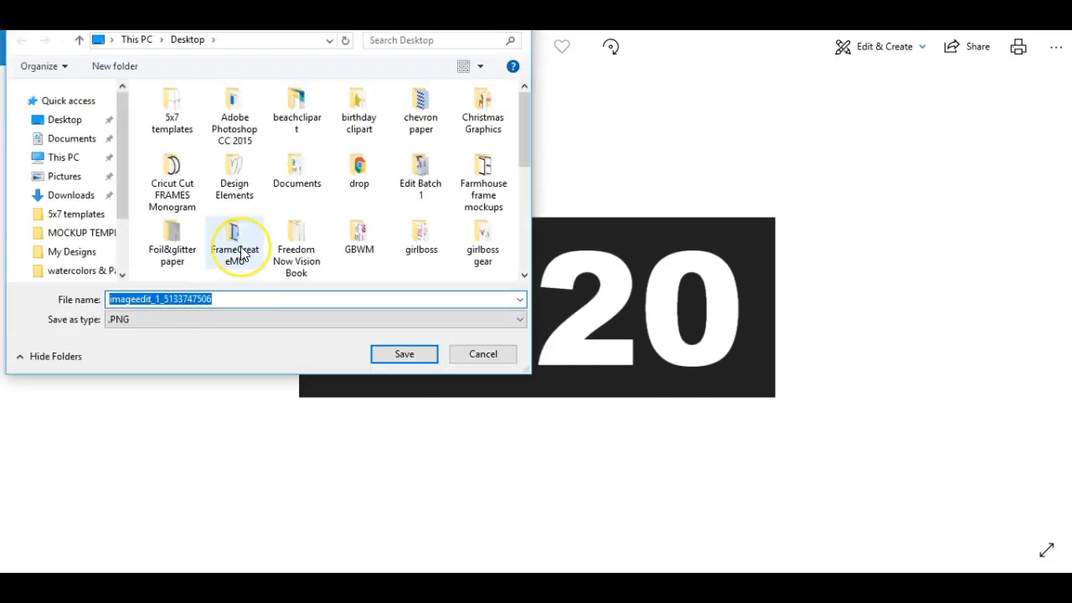
key("BackSpace")
left_click(247, 254)
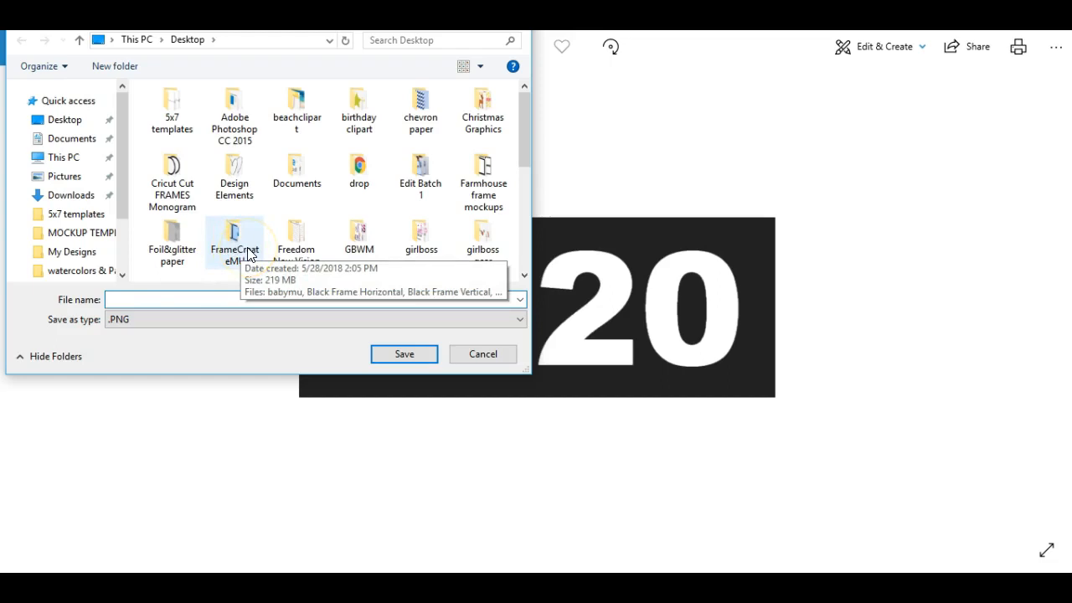
type("2020")
left_click(299, 251)
left_click(59, 118)
left_click(371, 298)
left_click(394, 356)
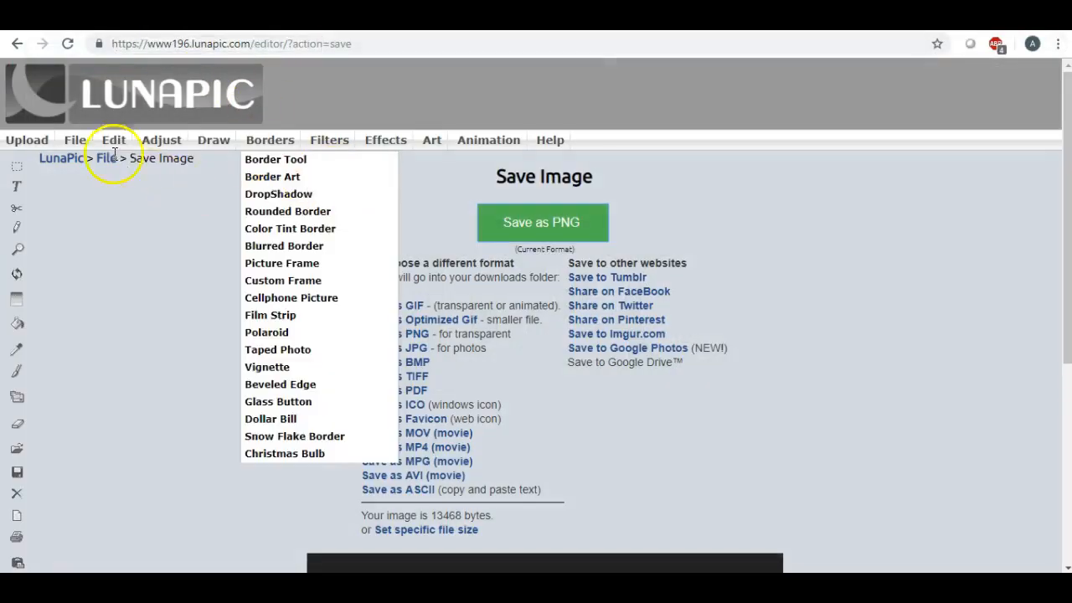
mouse_move(76, 142)
left_click(90, 177)
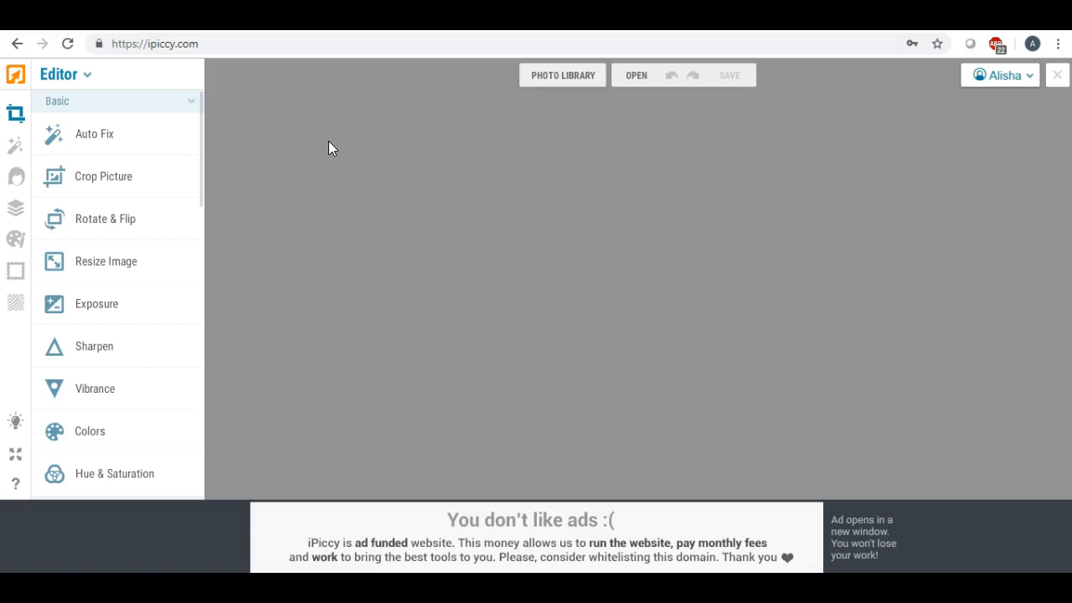
Step: In iPiccy, open the portrait photo of the man in the white T-shirt from the photo library for editing
left_click(557, 84)
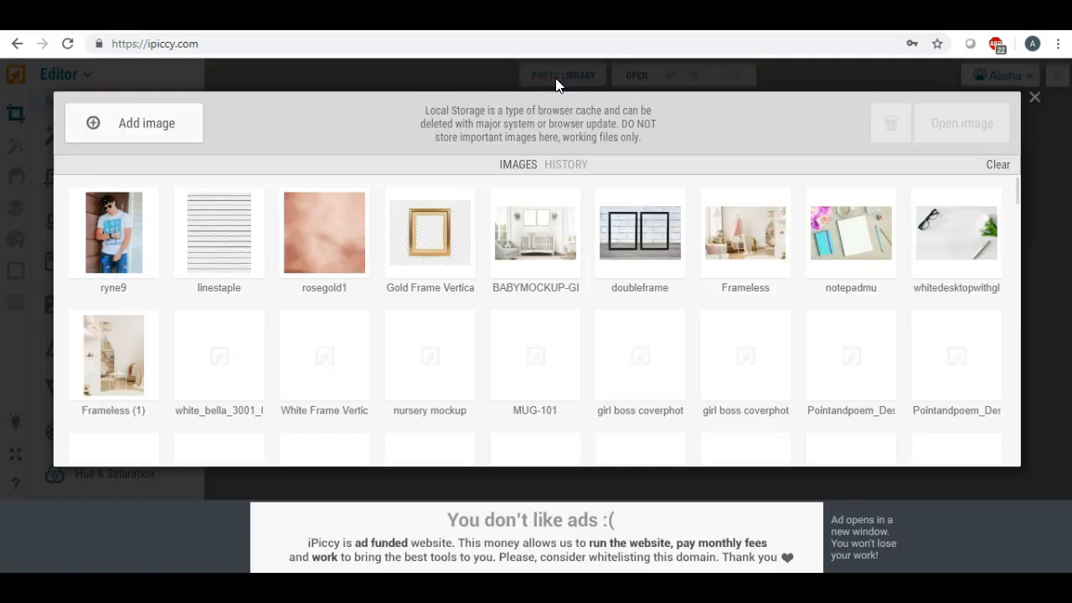
left_click(76, 271)
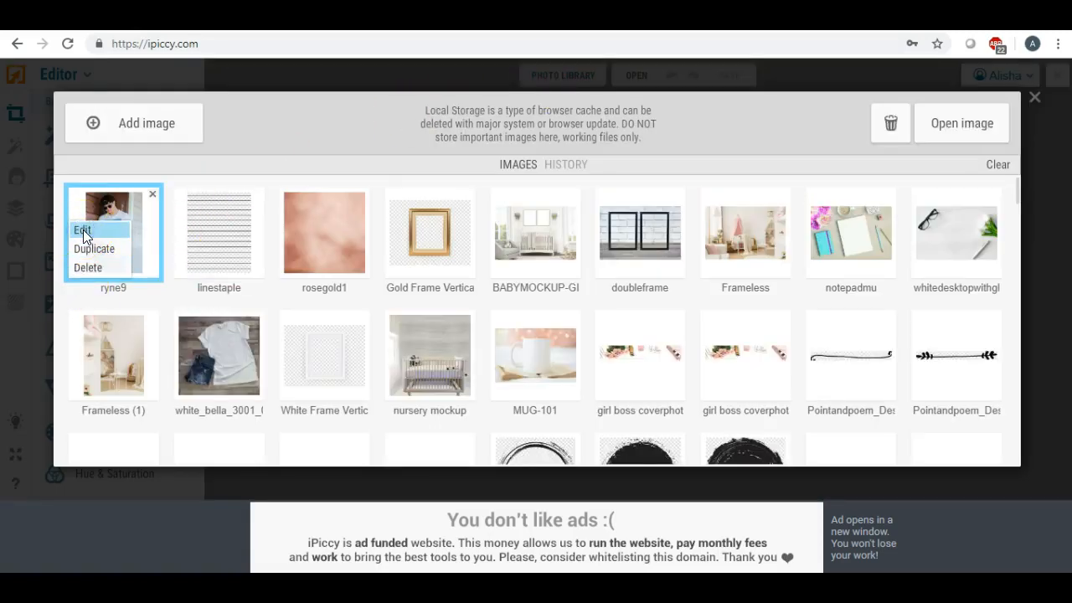
left_click(83, 231)
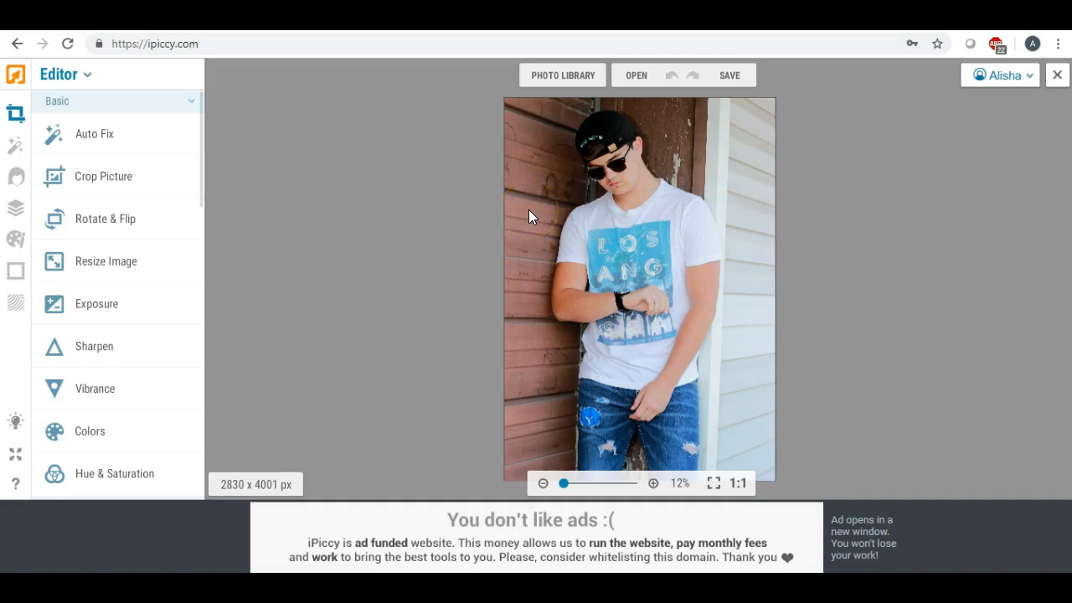
Step: Upload the transparent 2020 PNG from the Desktop as an image for the photo's layers
left_click(15, 214)
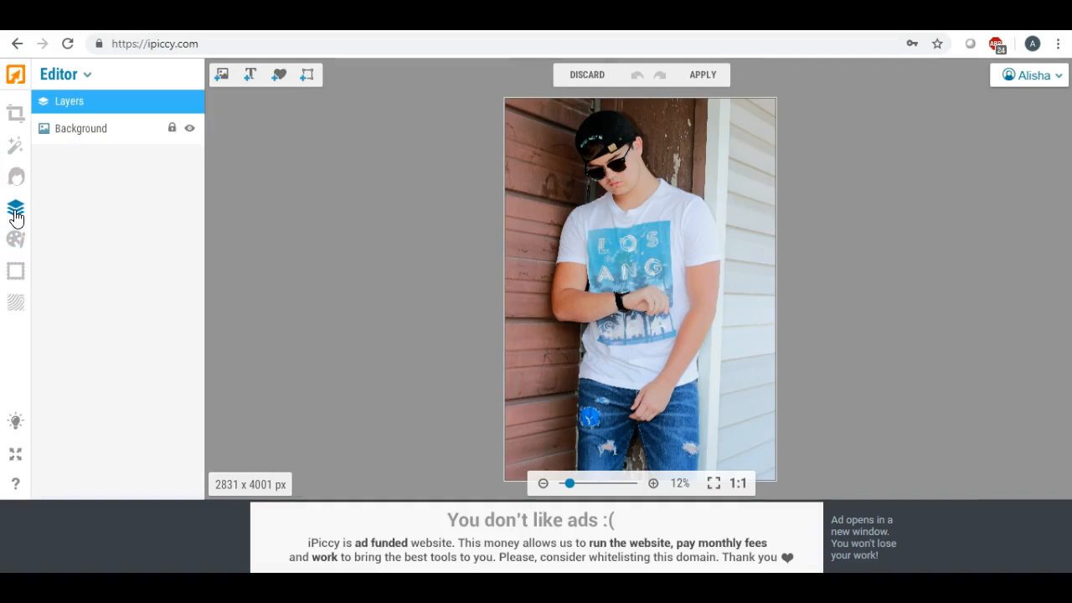
left_click(222, 77)
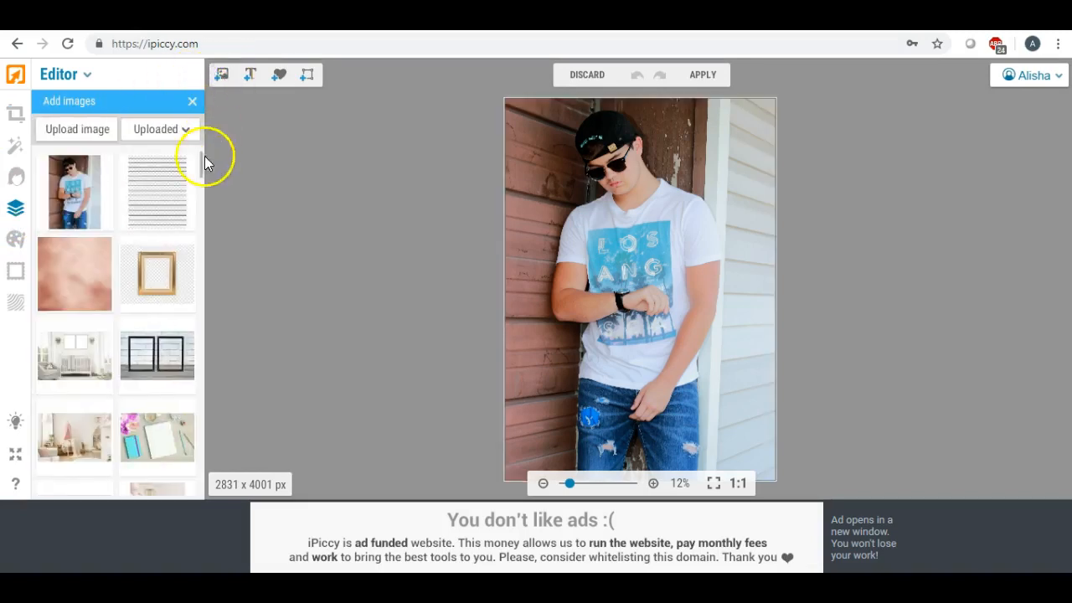
left_click(94, 133)
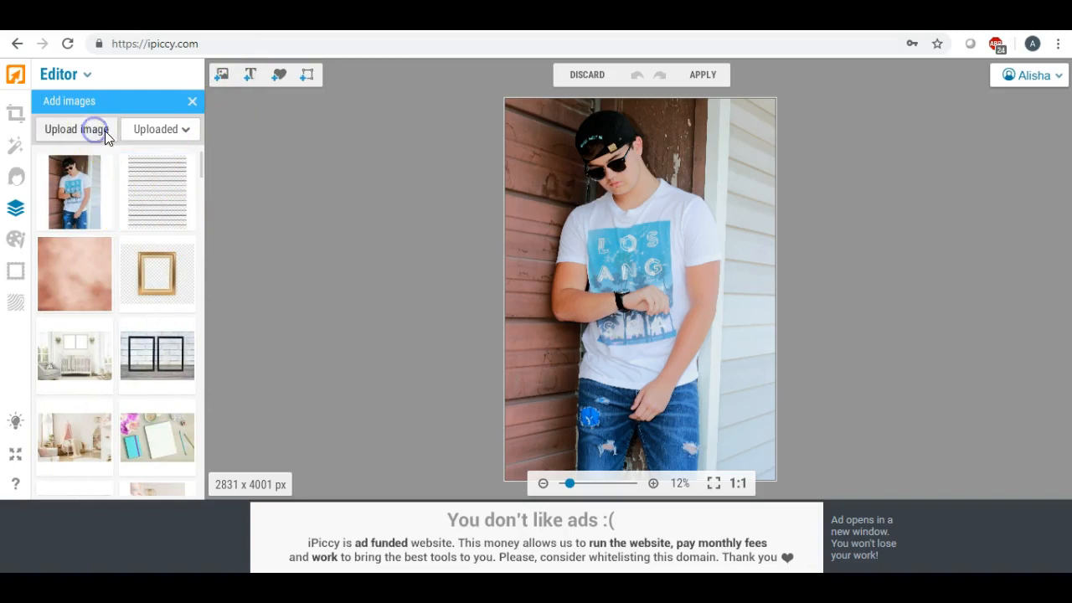
left_click(65, 88)
left_click_drag(526, 121, 526, 207)
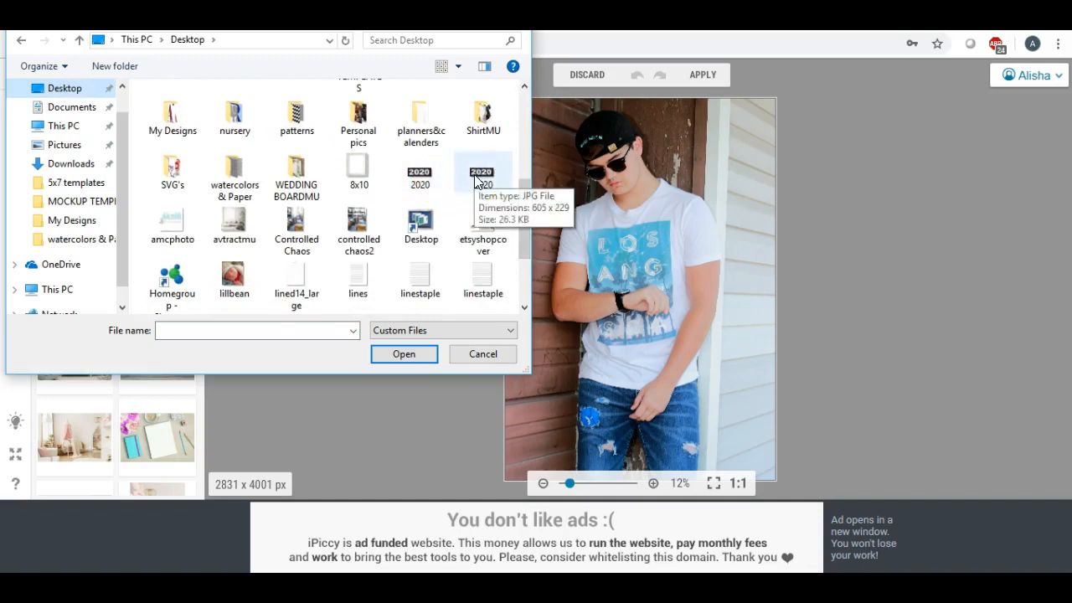
double_click(420, 176)
Step: Add the 2020 overlay to the photo as a layer across the man's shirt
left_click(176, 172)
left_click(67, 195)
left_click_drag(67, 195, 628, 253)
left_click(438, 199)
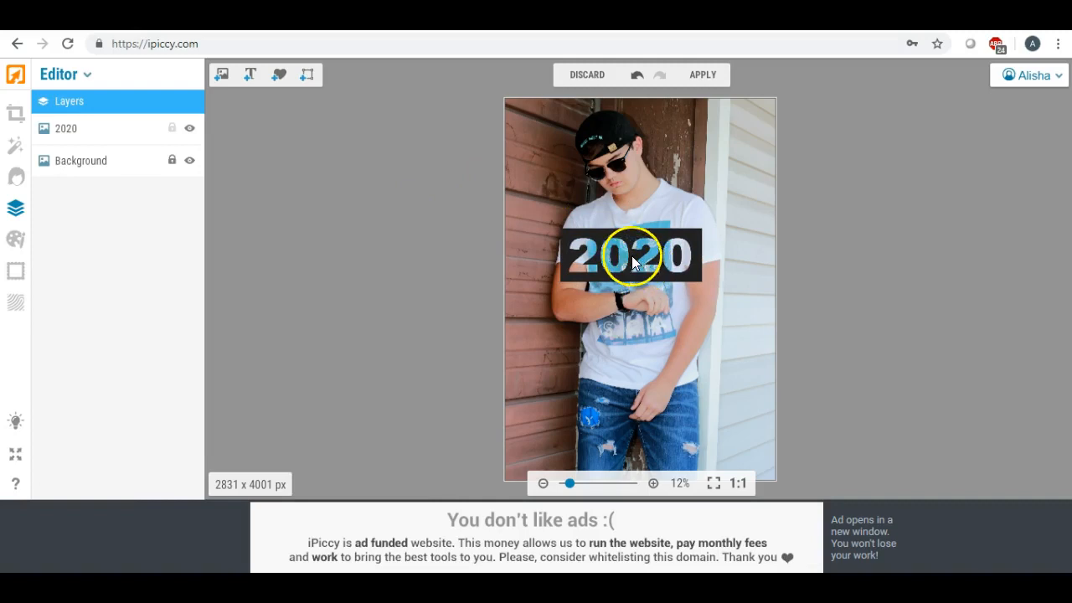
Step: Try the 2020 overlay in the photo's lower-right corner and return it to the man's chest
left_click_drag(660, 272, 698, 442)
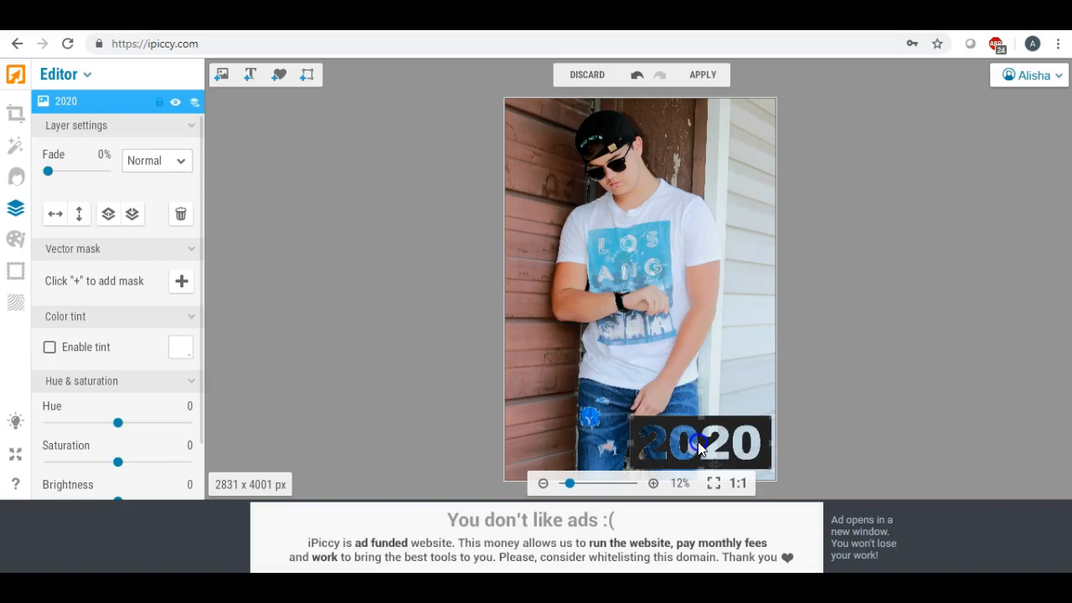
left_click(442, 275)
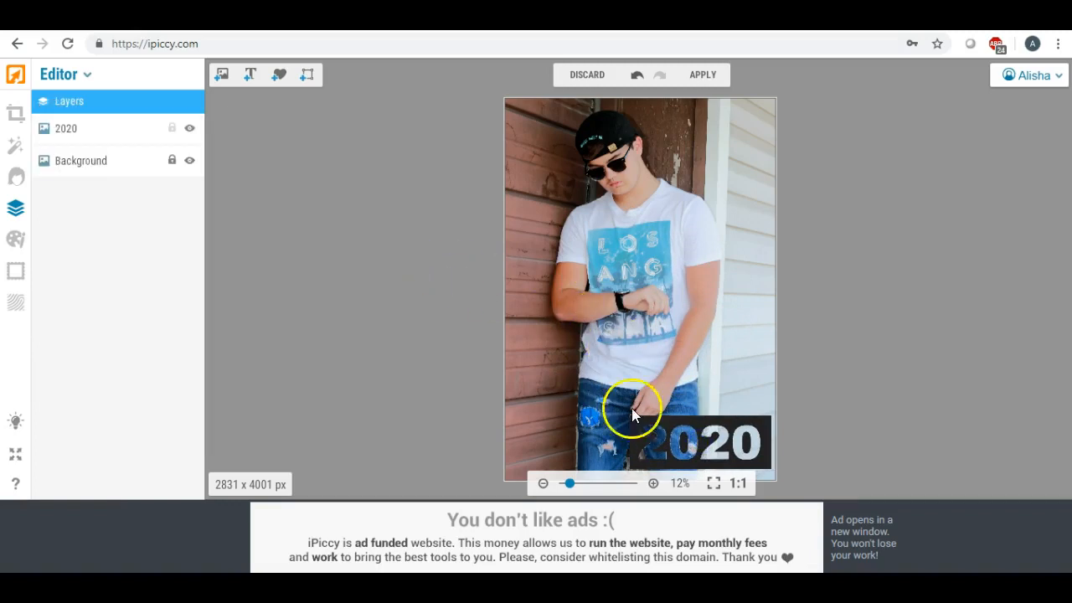
left_click(661, 449)
left_click_drag(661, 447, 607, 242)
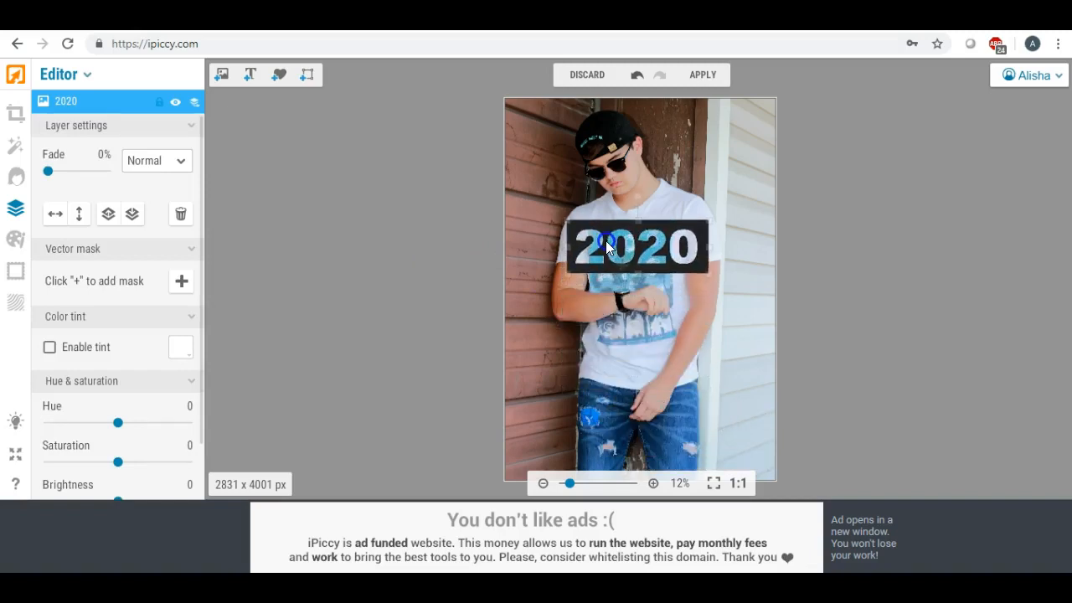
left_click(454, 257)
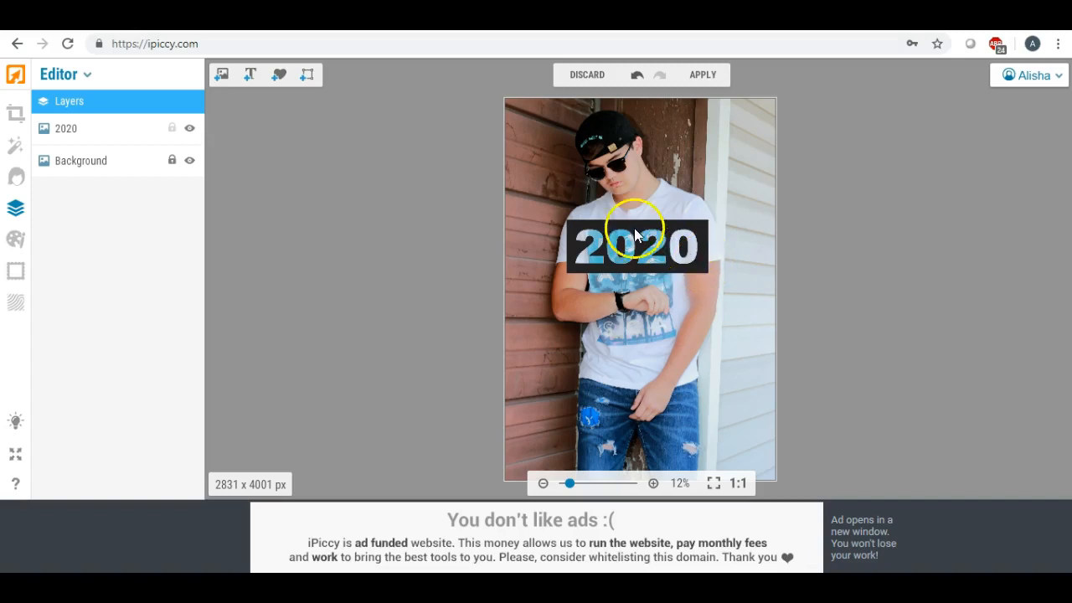
Step: Delete the 2020 layer and discard the layer edits on the photo
left_click(646, 250)
key("Delete")
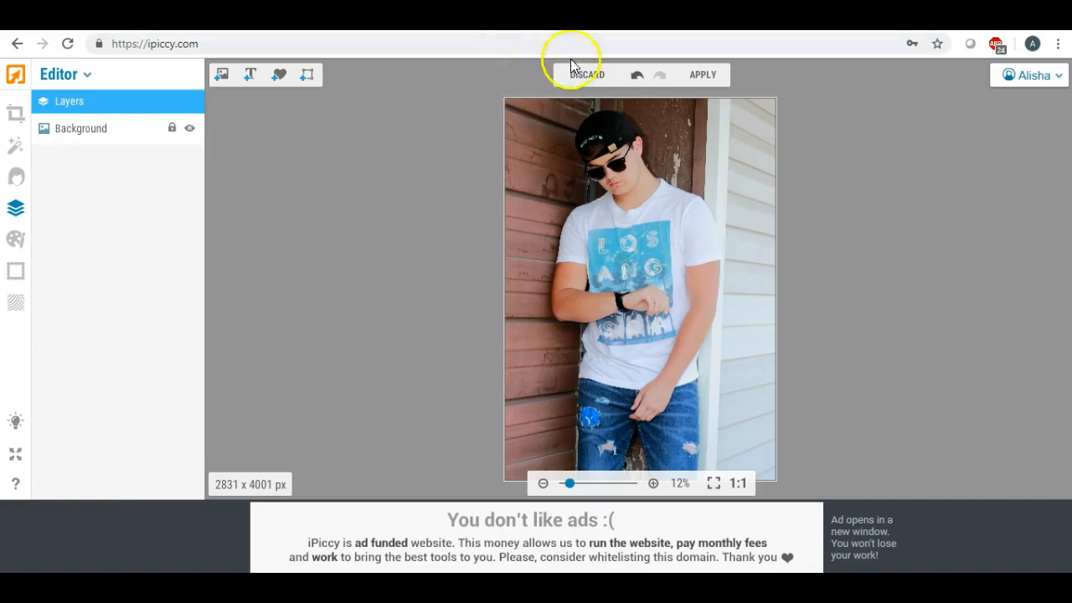
left_click(576, 74)
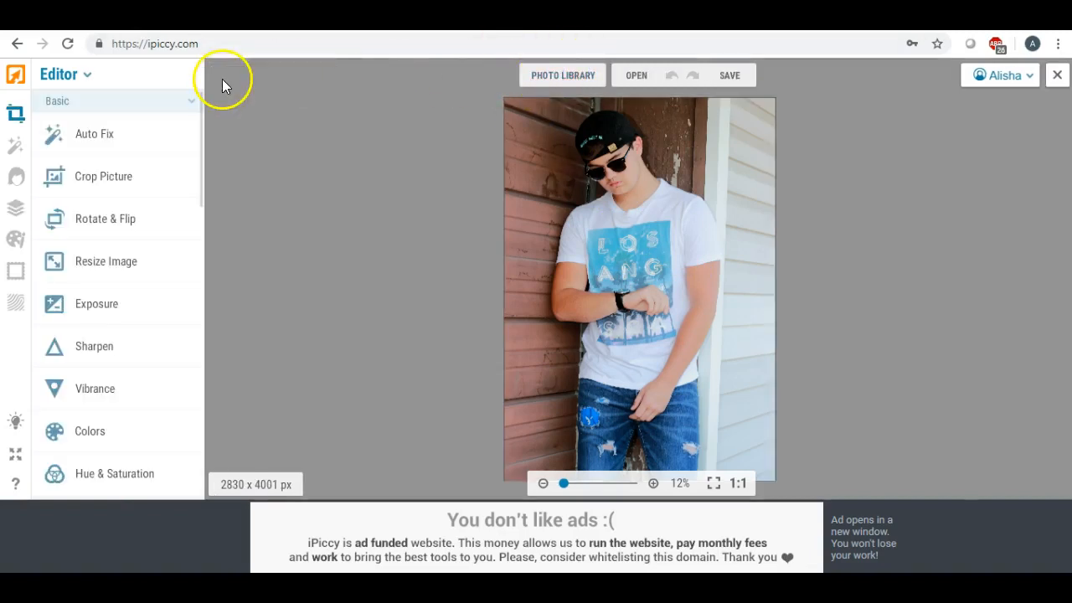
Step: Switch to the Designer and start a blank 800 x 600 px canvas
left_click(84, 75)
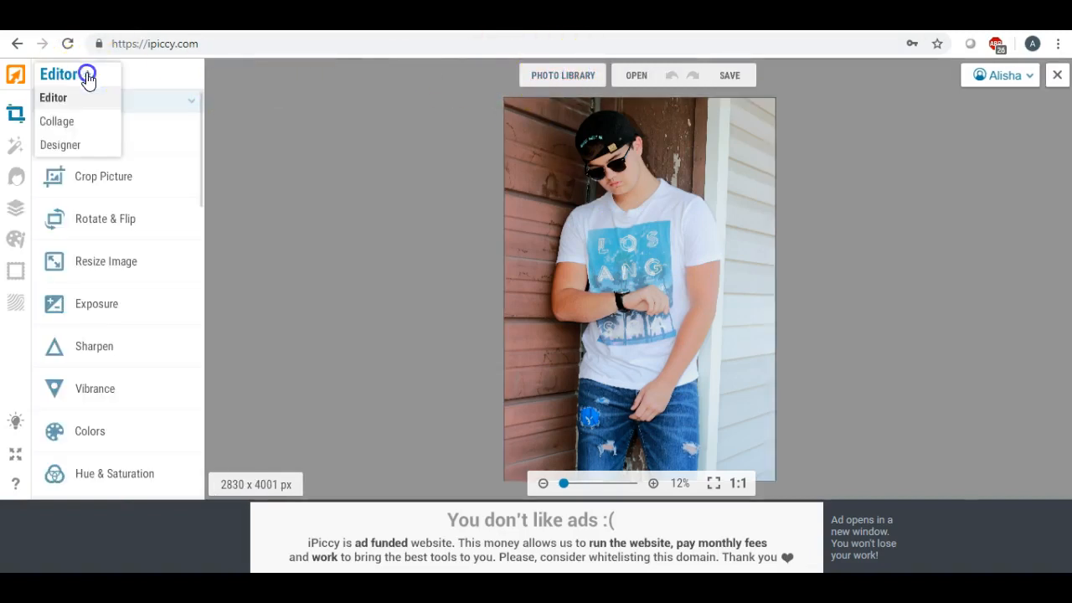
left_click(65, 145)
left_click(504, 329)
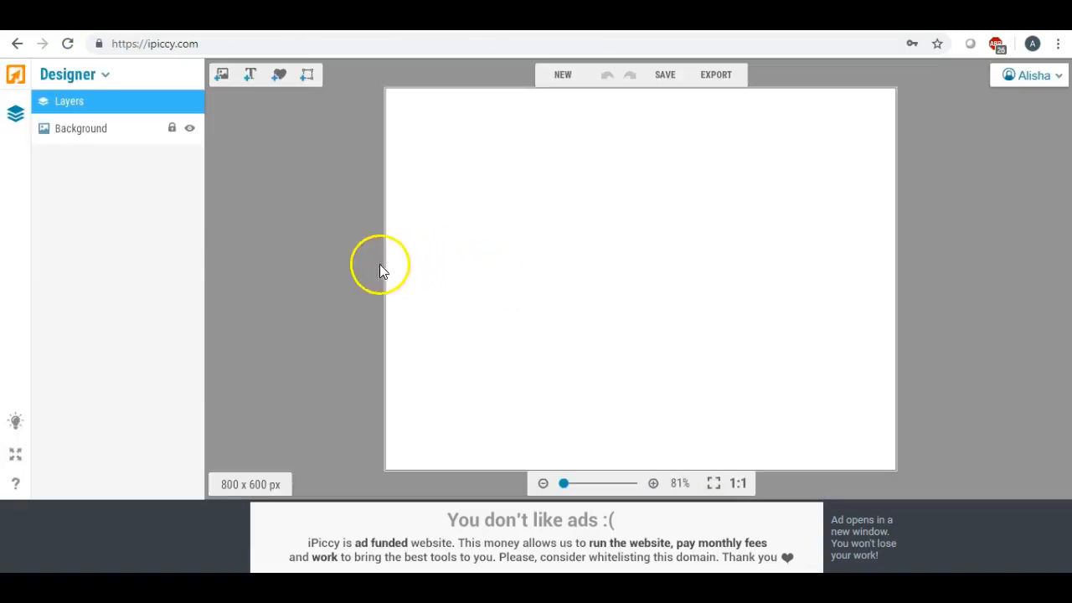
Step: Add a text layer reading "Life With Purpose" to the blank canvas
left_click(250, 73)
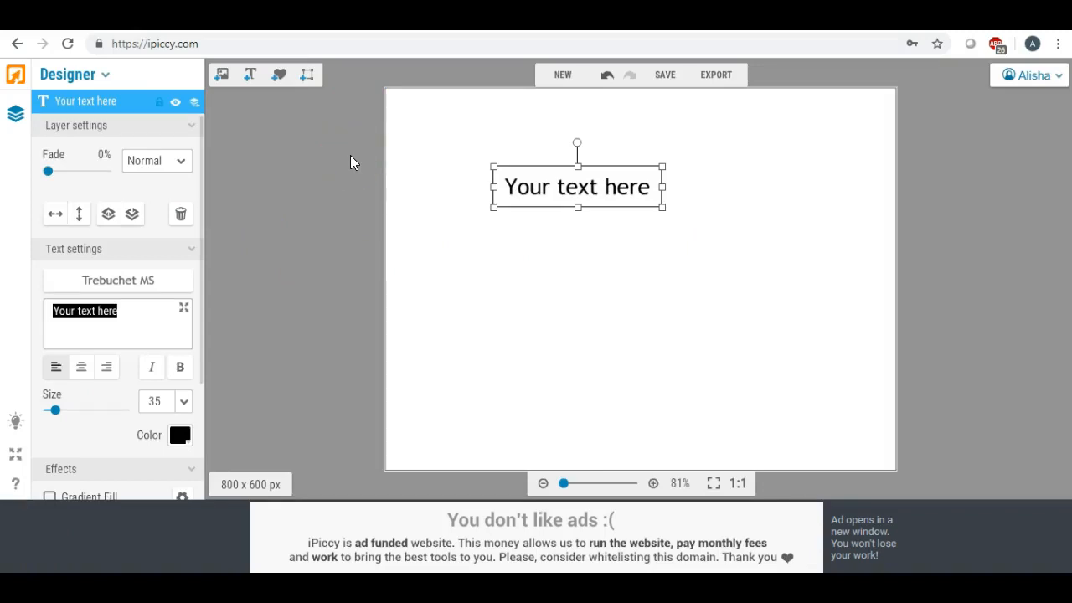
type("Li")
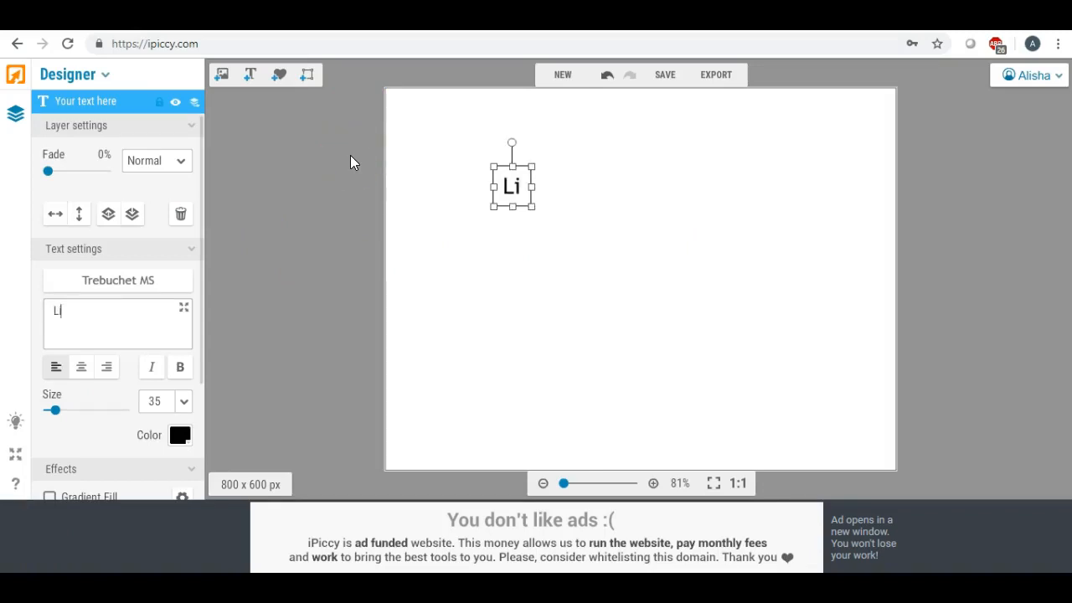
type("fe With Purpose")
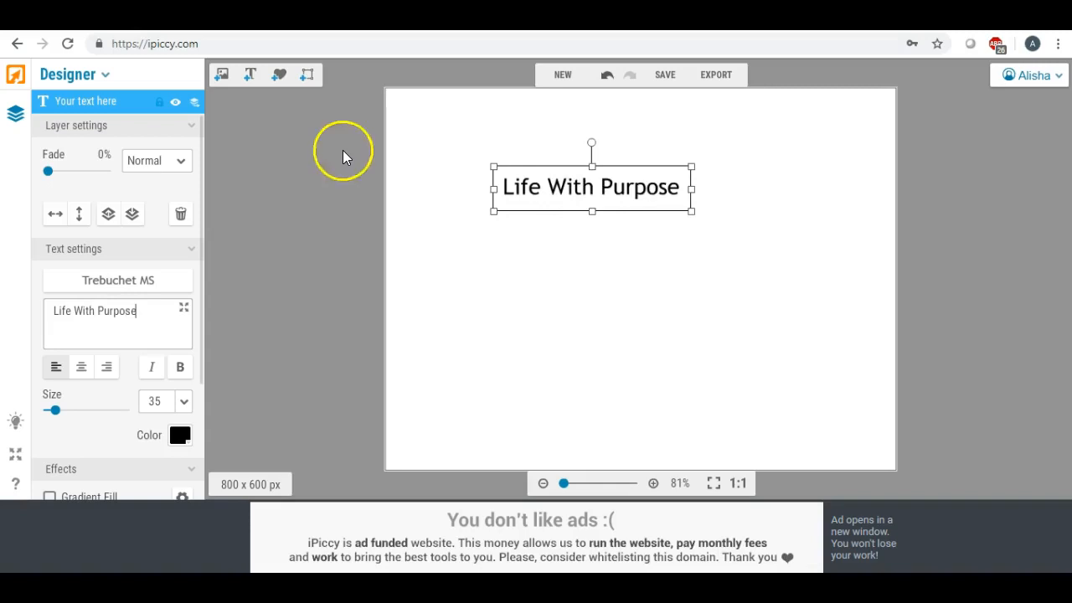
Step: Set the text's font to the local Arial Black and move the text toward the canvas's left side
left_click(134, 281)
left_click(168, 136)
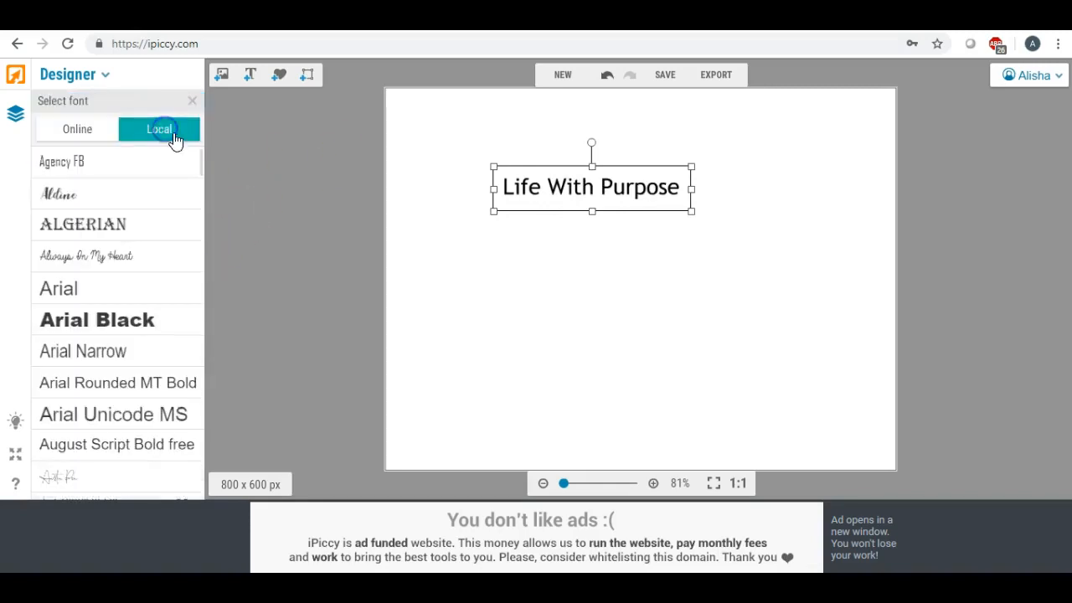
left_click(134, 327)
left_click_drag(563, 201, 503, 193)
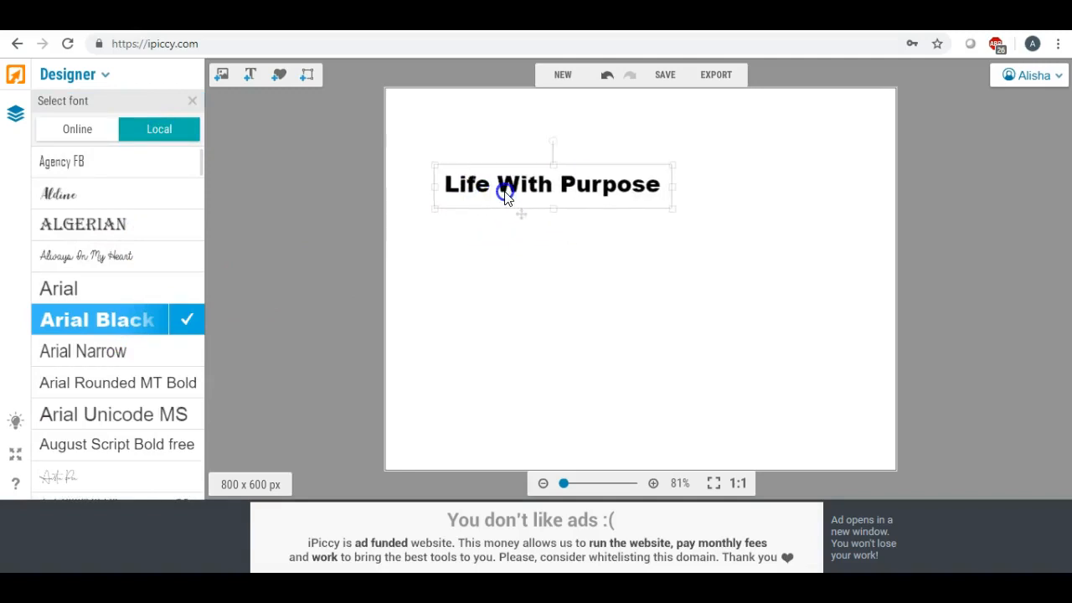
left_click(188, 324)
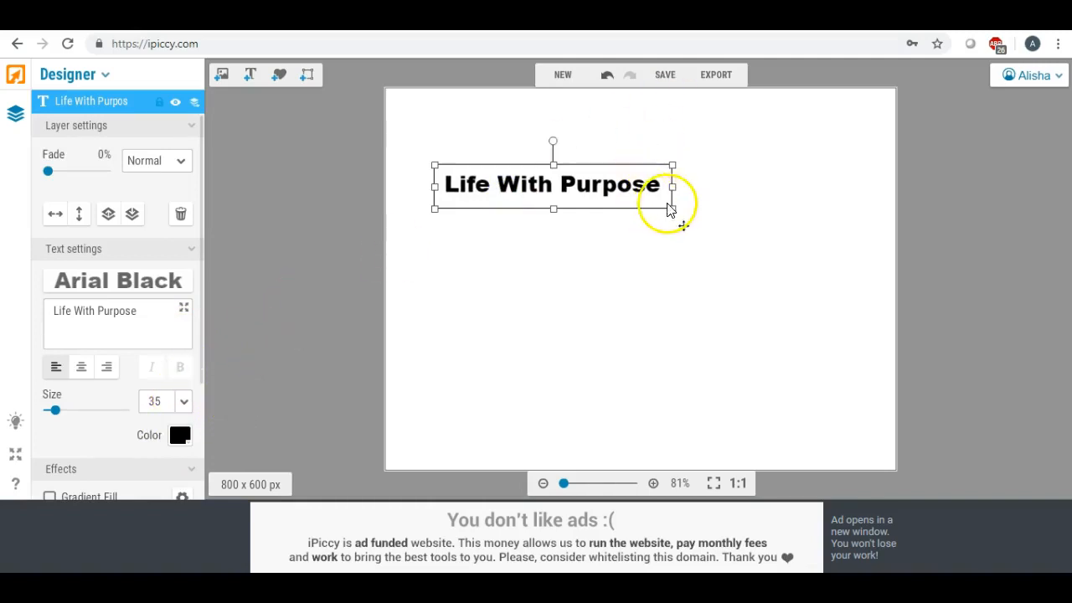
Step: Enlarge the "Life With Purpose" text to about size 74, stretching it taller and across nearly the full canvas width
left_click_drag(673, 209, 888, 363)
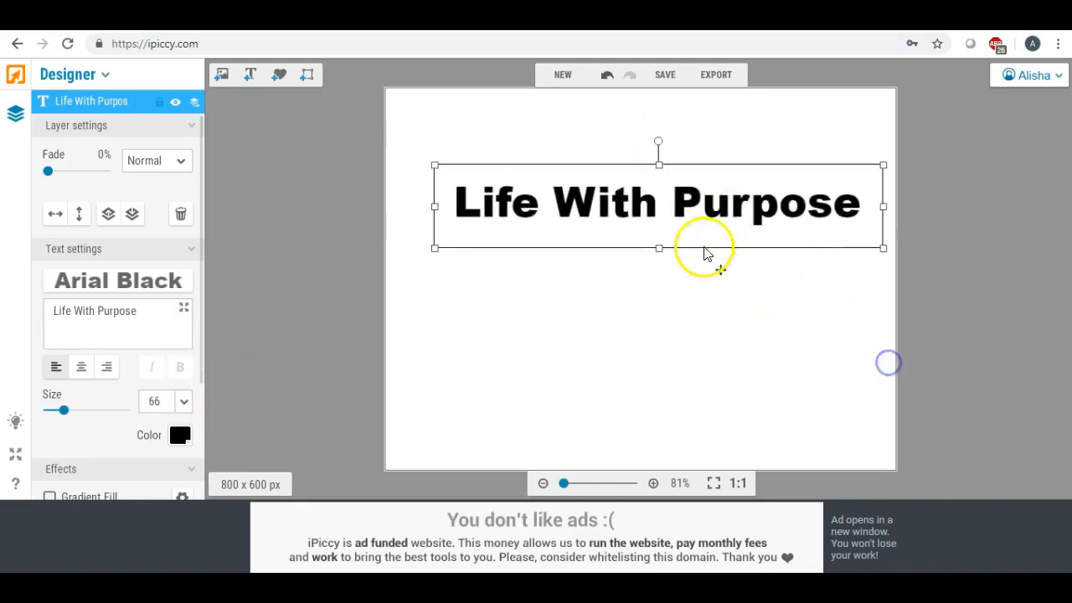
left_click_drag(659, 250, 648, 339)
left_click_drag(537, 230, 504, 219)
left_click_drag(849, 286, 901, 305)
left_click_drag(677, 213, 663, 221)
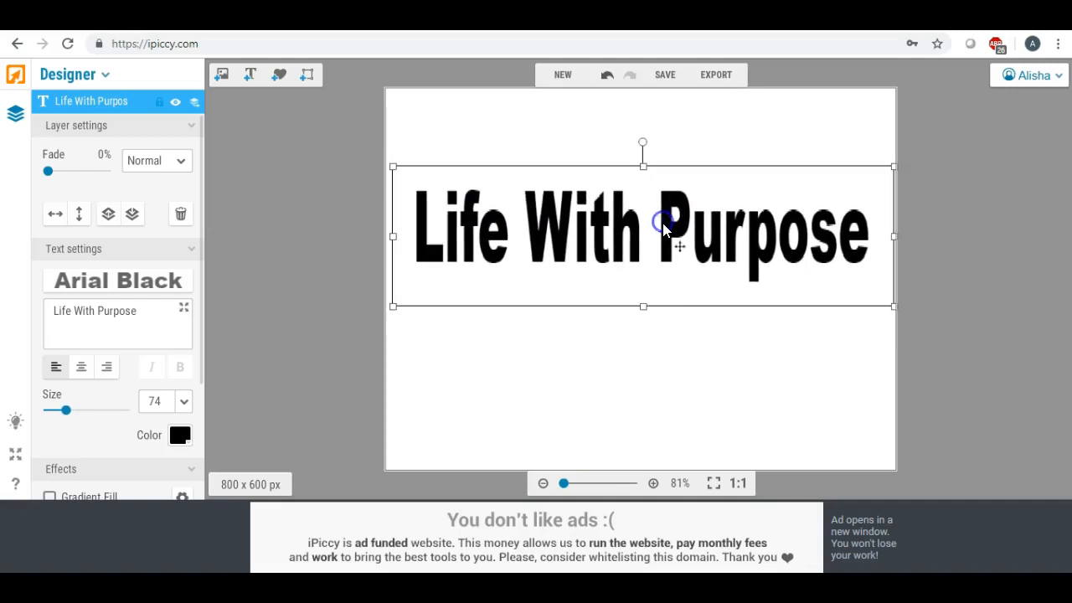
Step: Apply a gradient fill to the "Life With Purpose" text
left_click(603, 368)
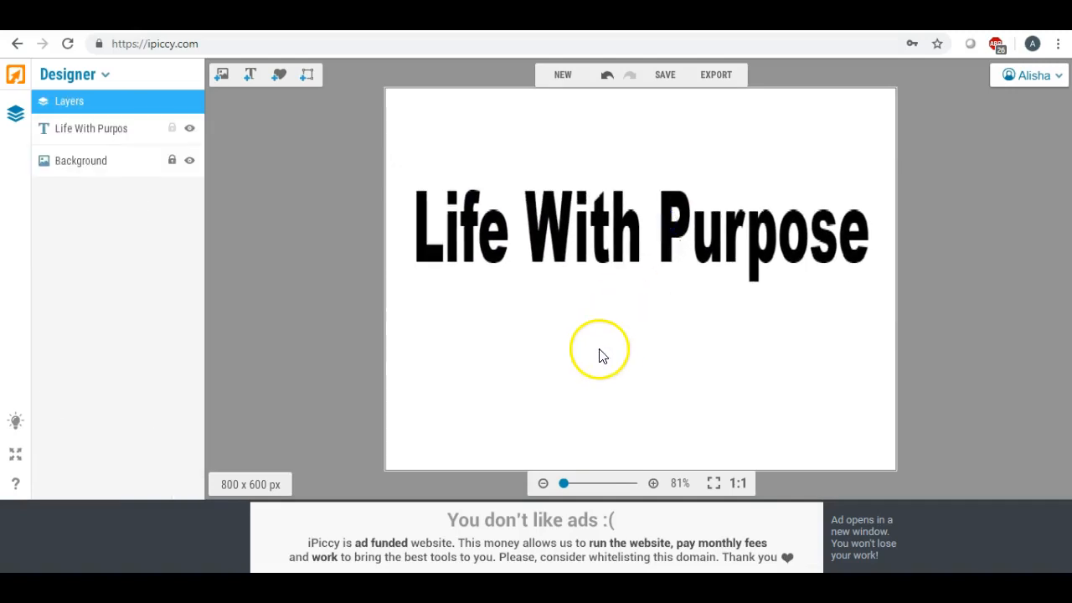
left_click(575, 289)
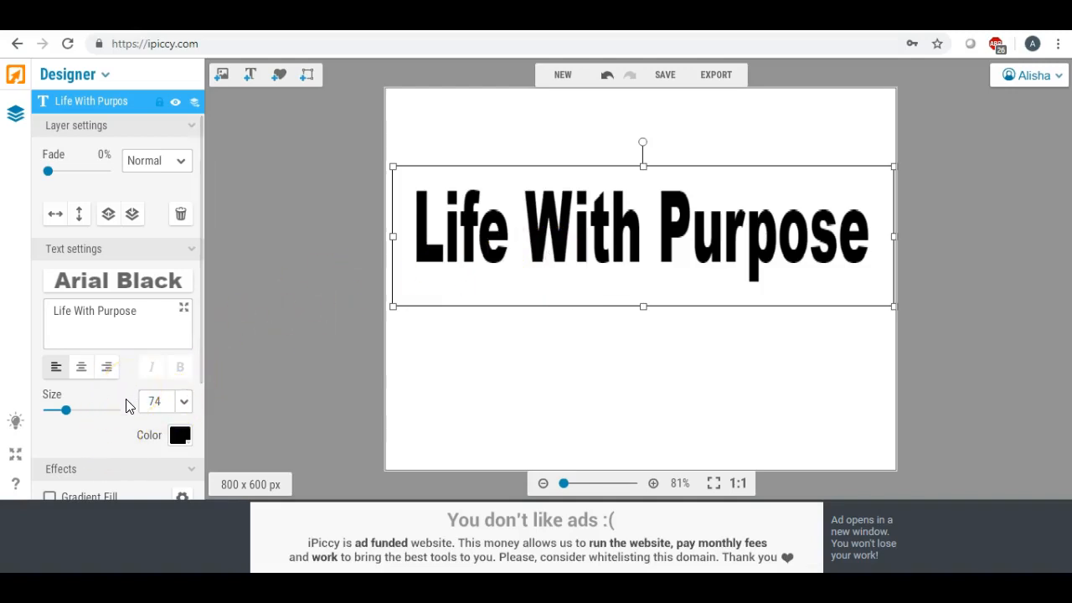
left_click(203, 358)
left_click_drag(202, 357, 199, 479)
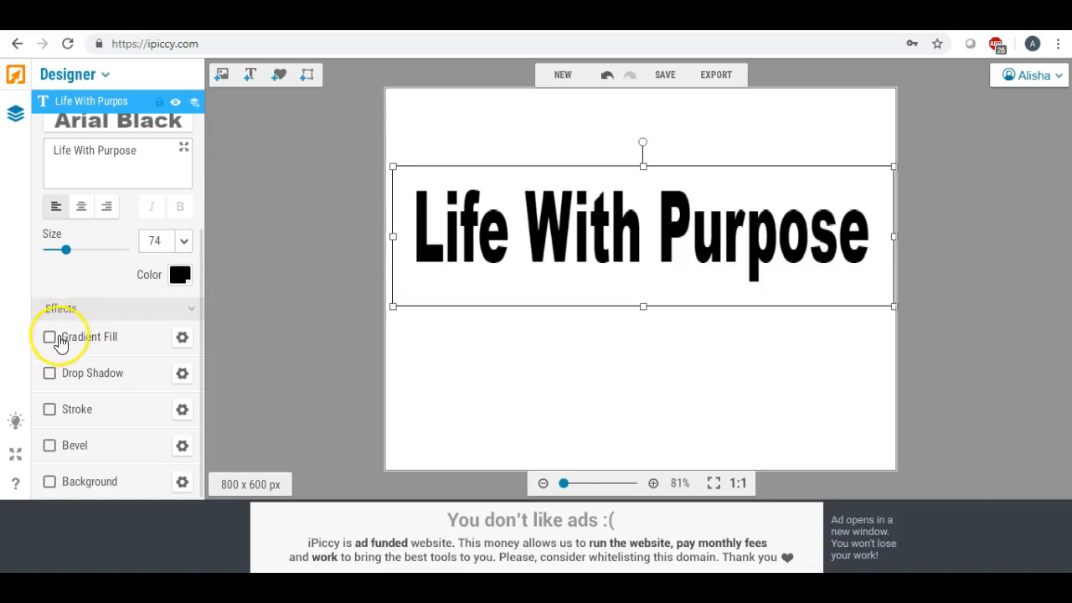
left_click(50, 339)
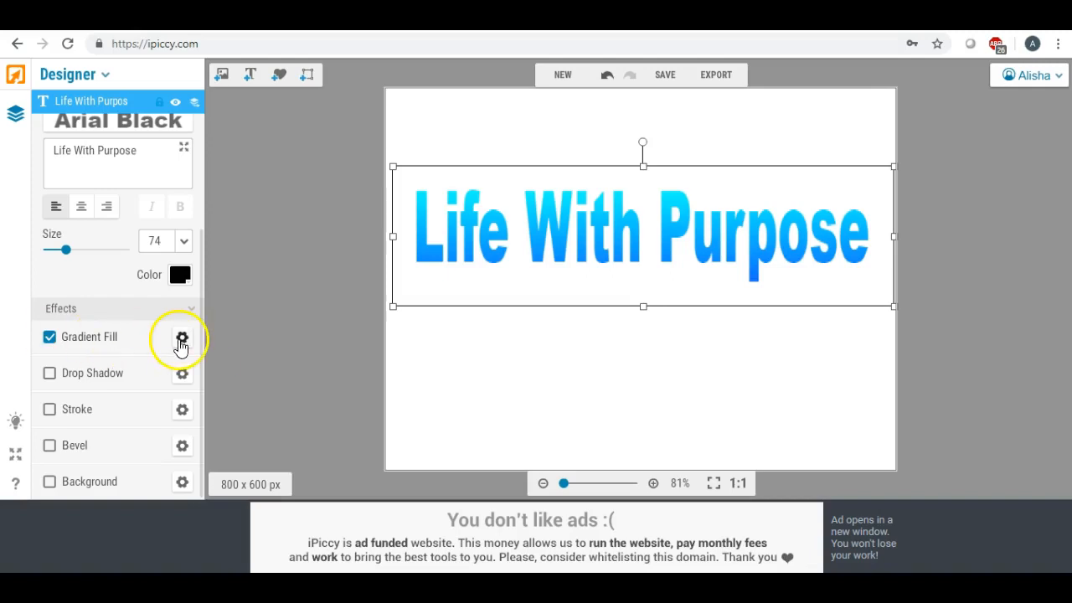
Step: Set the start color of the text's linear gradient to red CC0000
left_click(181, 339)
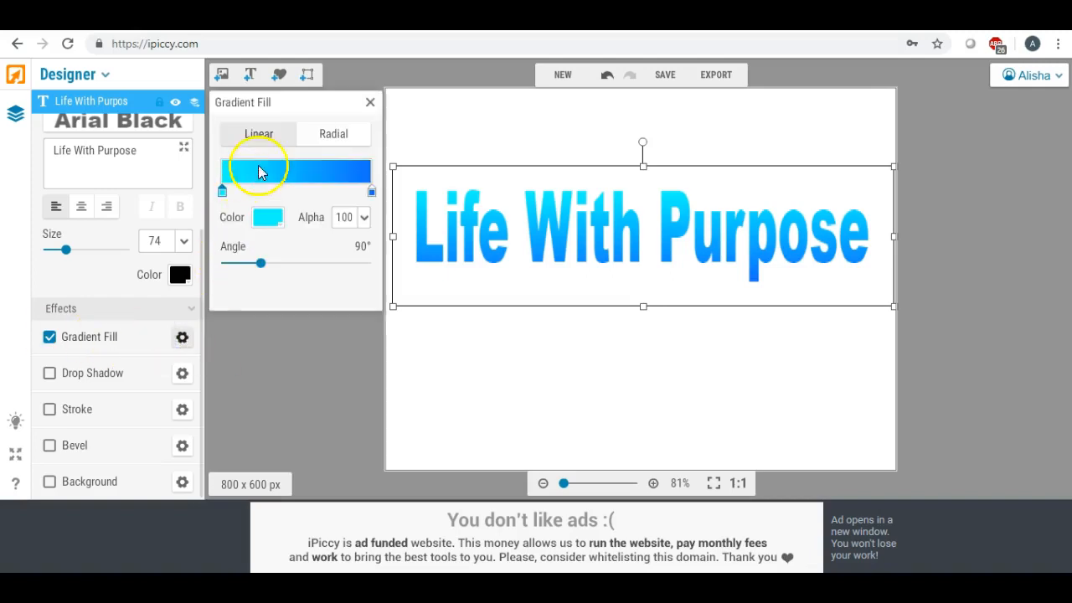
left_click(268, 218)
left_click(315, 272)
left_click(294, 302)
left_click(306, 308)
left_click(326, 311)
left_click(336, 323)
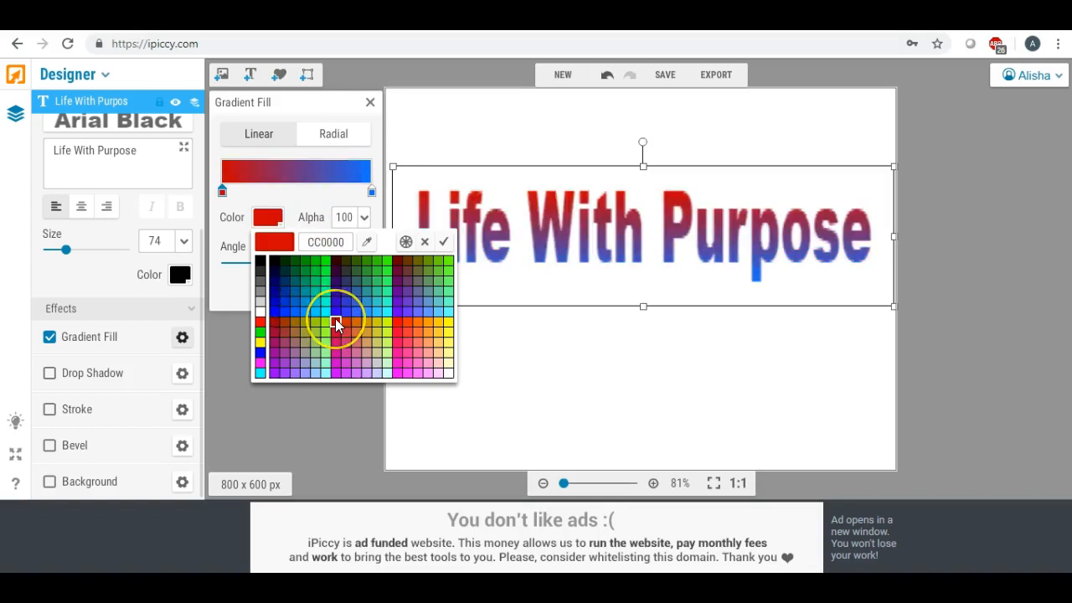
left_click(336, 323)
left_click(493, 310)
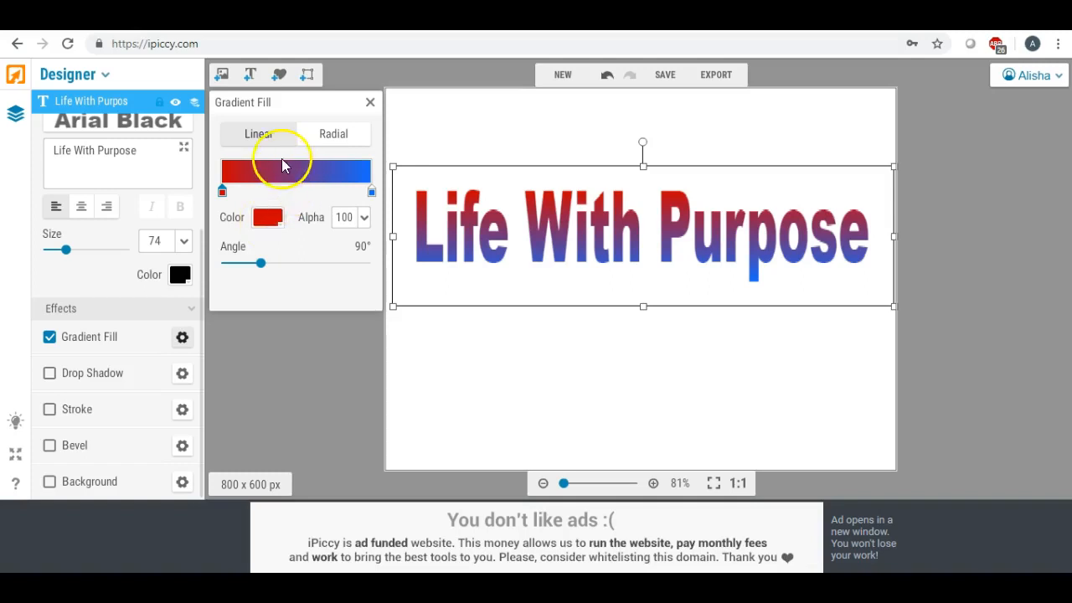
Step: Try several swatches for the gradient's start color and settle on turquoise 3DE0DE
left_click(268, 217)
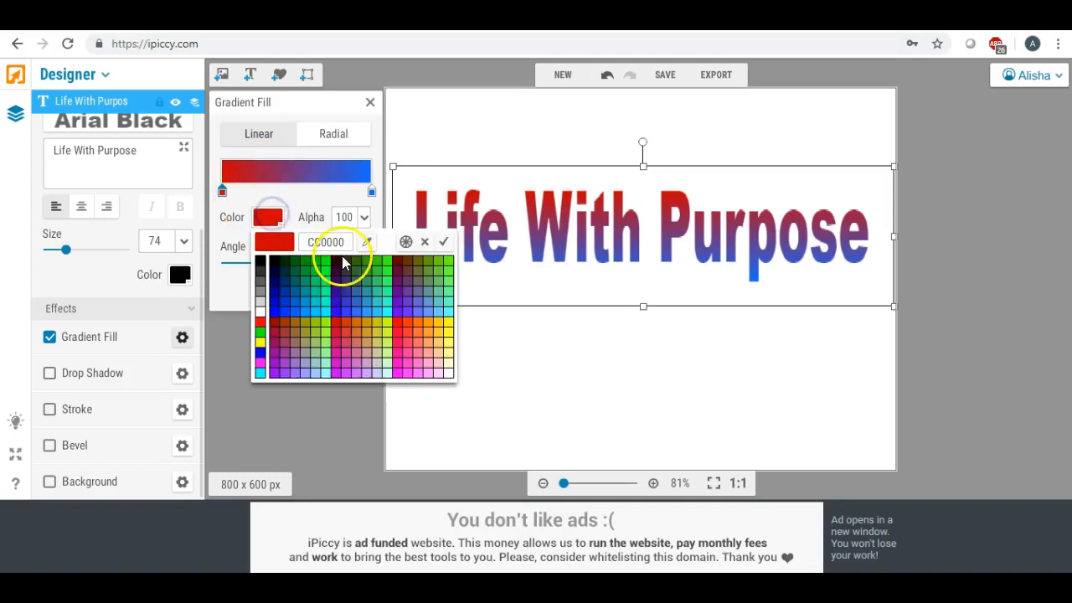
left_click(336, 293)
left_click(336, 302)
left_click(346, 311)
left_click(397, 311)
left_click(408, 312)
left_click(417, 312)
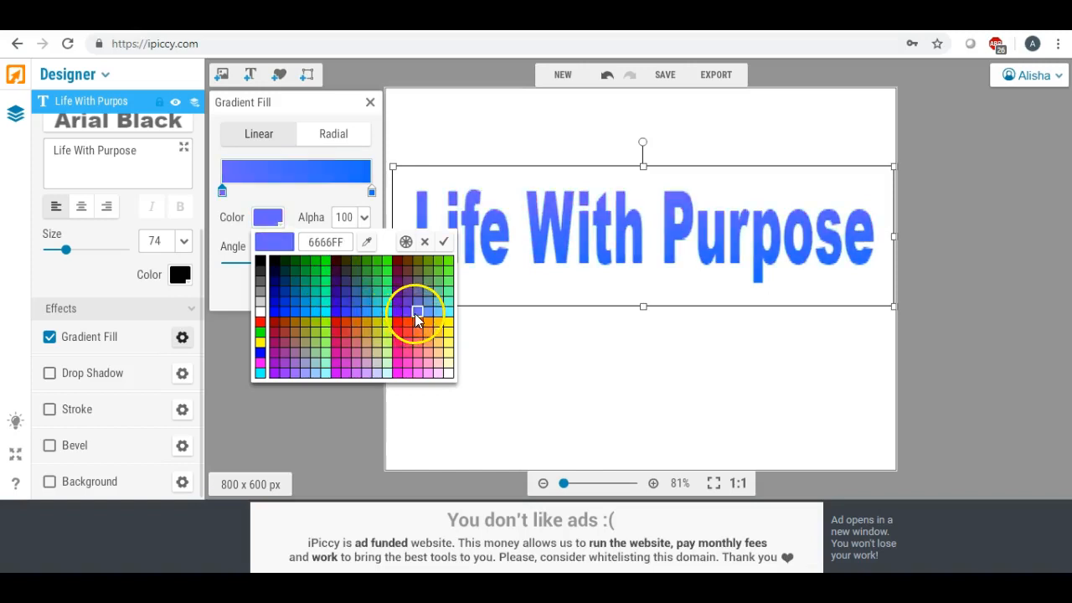
left_click(376, 312)
left_click(417, 282)
left_click(406, 242)
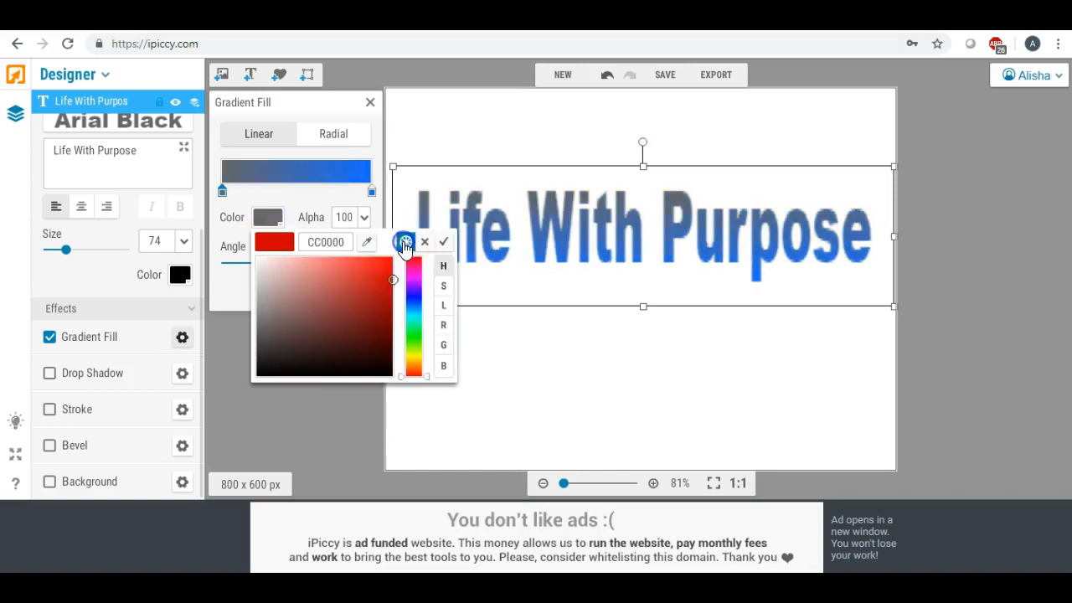
left_click(413, 317)
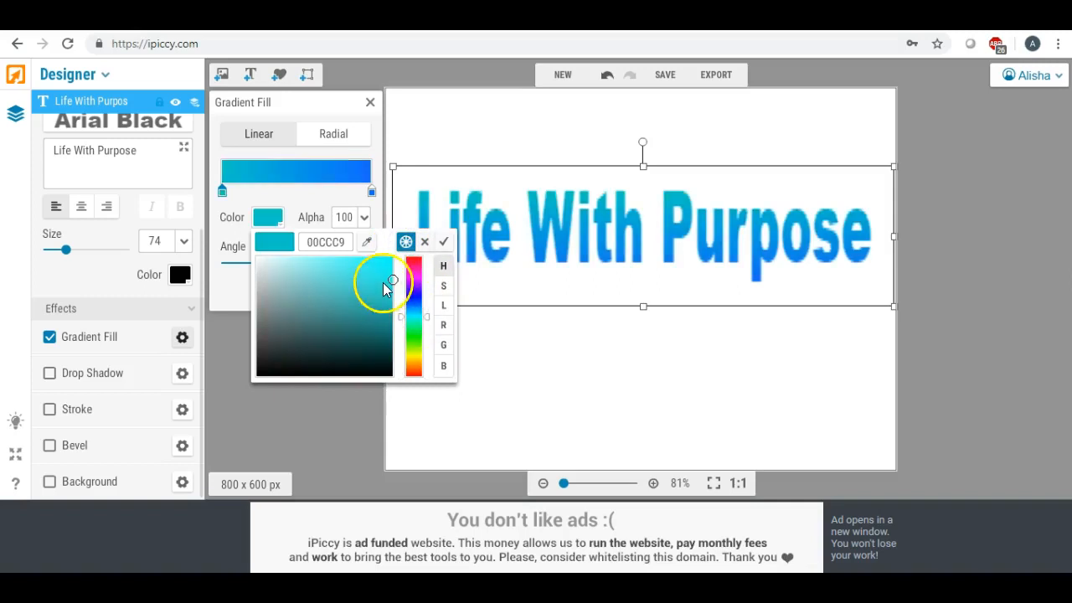
mouse_move(392, 285)
left_mouse_down()
mouse_move(361, 288)
mouse_move(357, 274)
left_mouse_up()
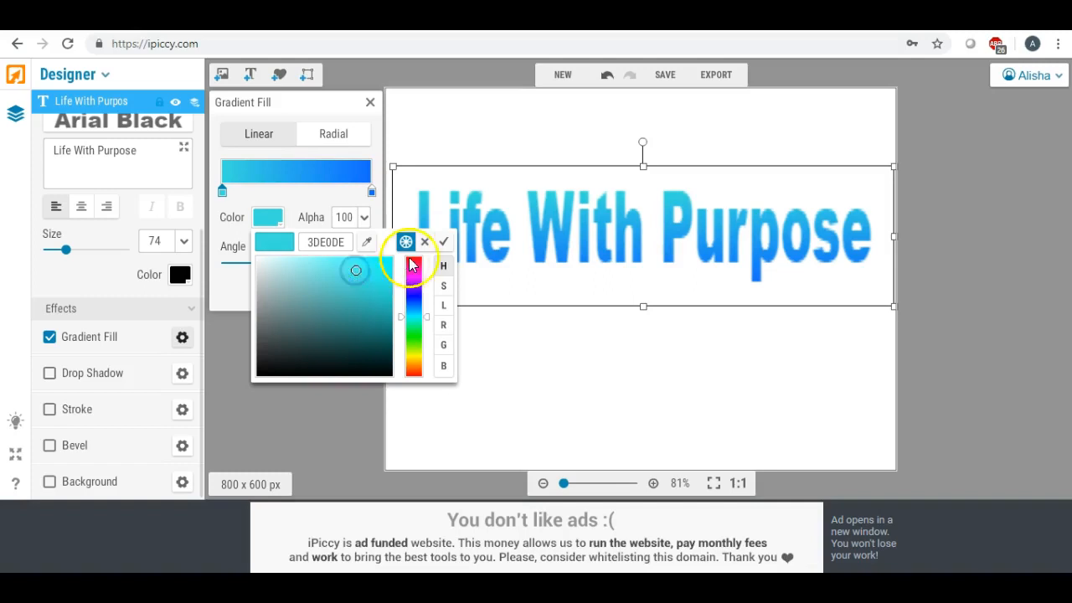
left_click(443, 245)
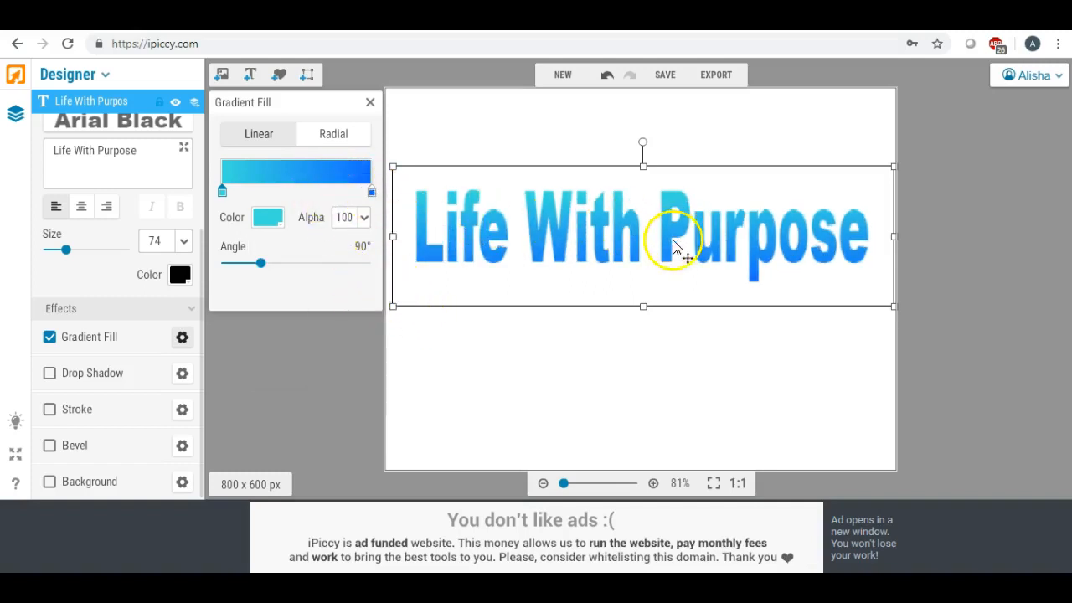
Step: Shift the gradient's turquoise start stop inward toward the blue end and deselect the text
mouse_move(371, 191)
left_mouse_down()
mouse_move(338, 199)
mouse_move(374, 196)
left_mouse_up()
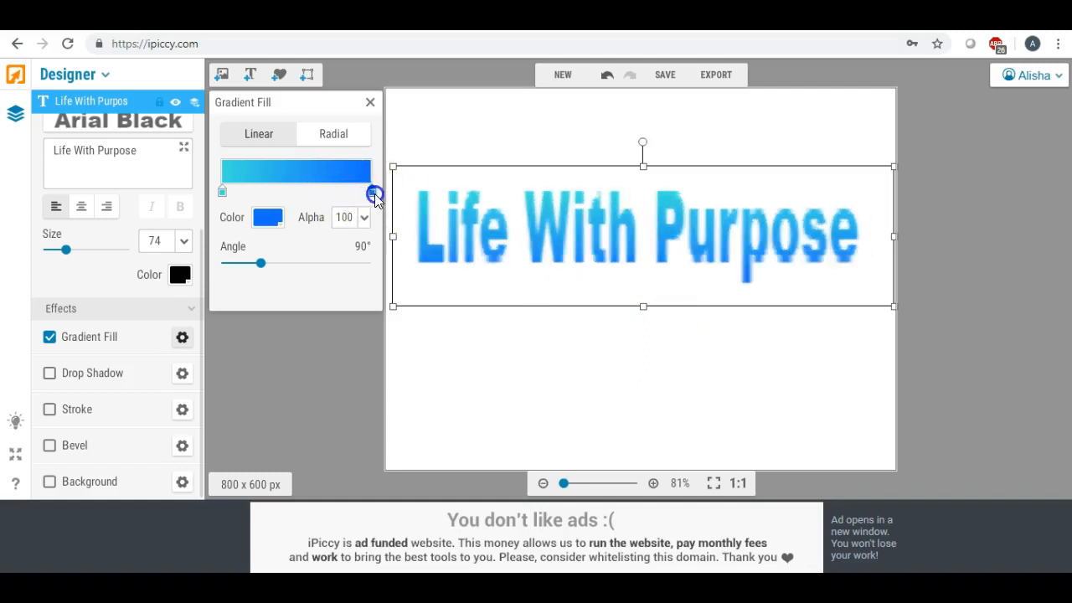
left_click(223, 195)
left_click_drag(223, 198, 258, 198)
left_click(603, 345)
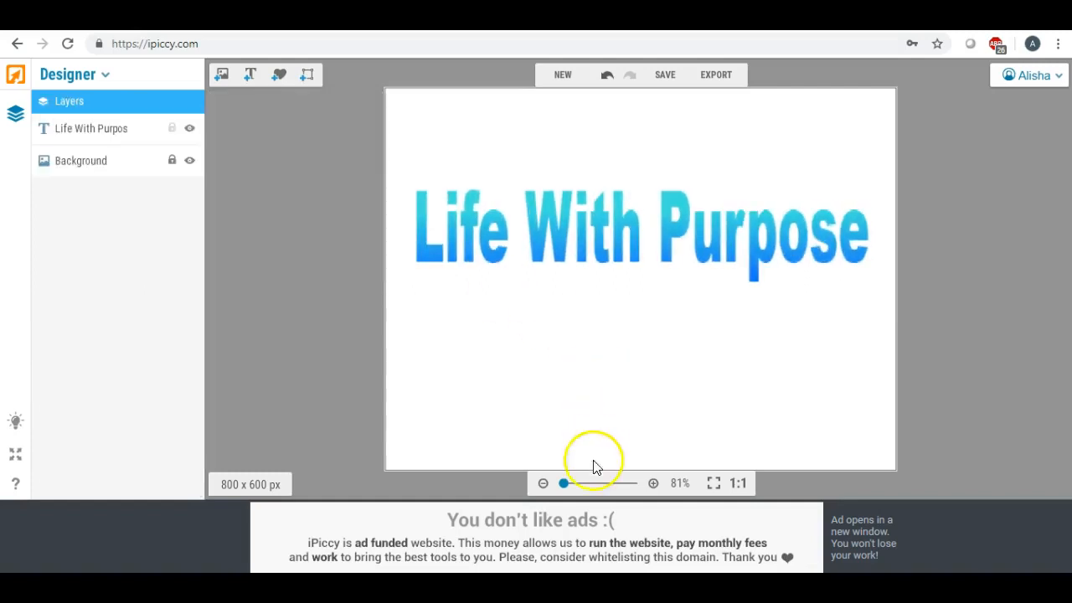
Step: Turn off the text's gradient fill and give the text a drop shadow instead
left_click_drag(566, 484, 578, 489)
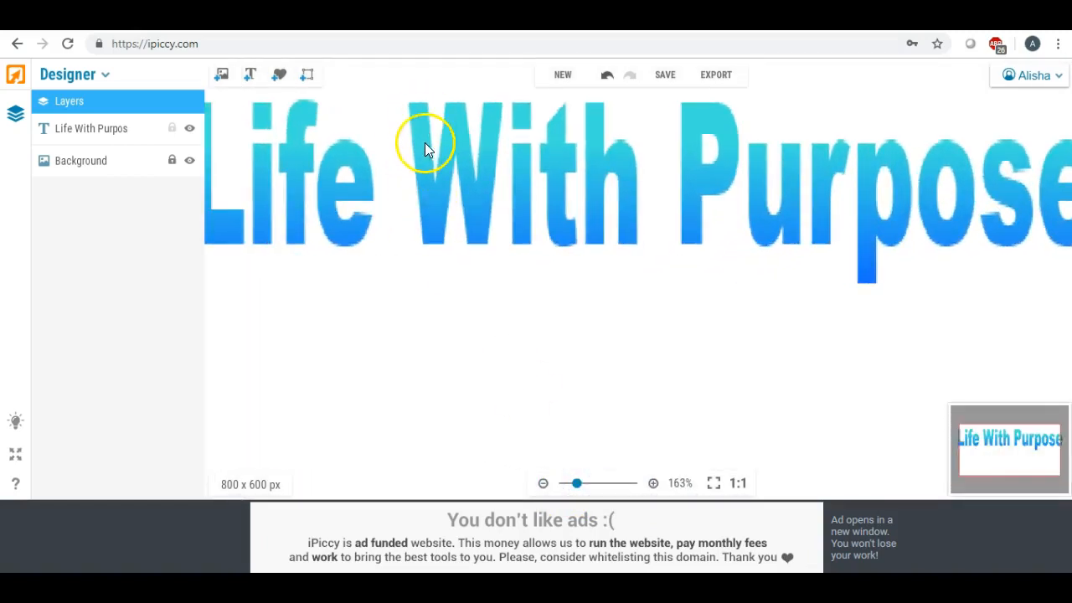
left_click_drag(577, 483, 570, 490)
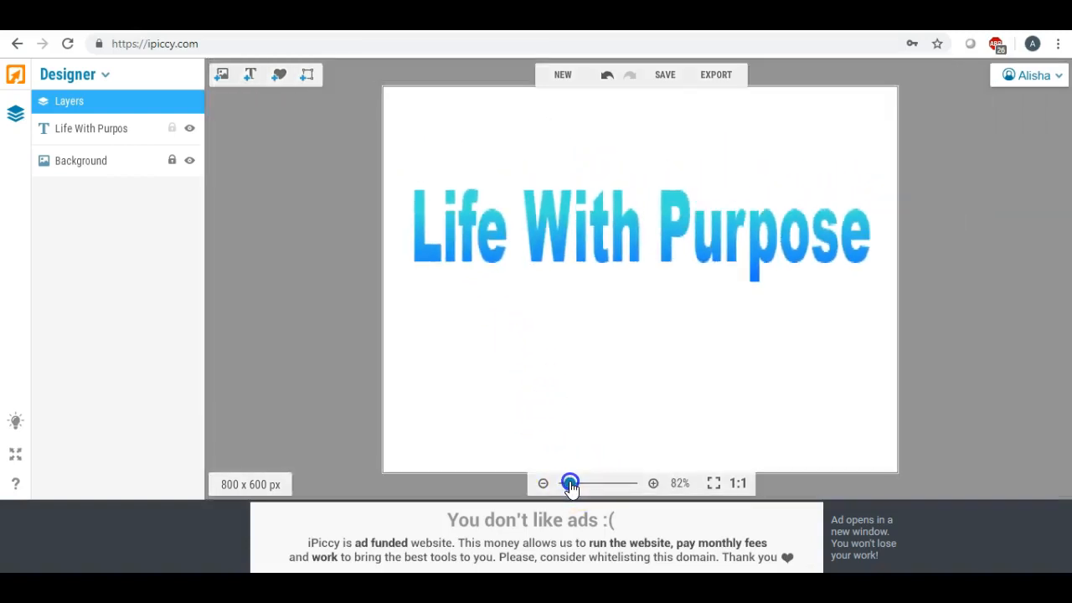
left_click(472, 219)
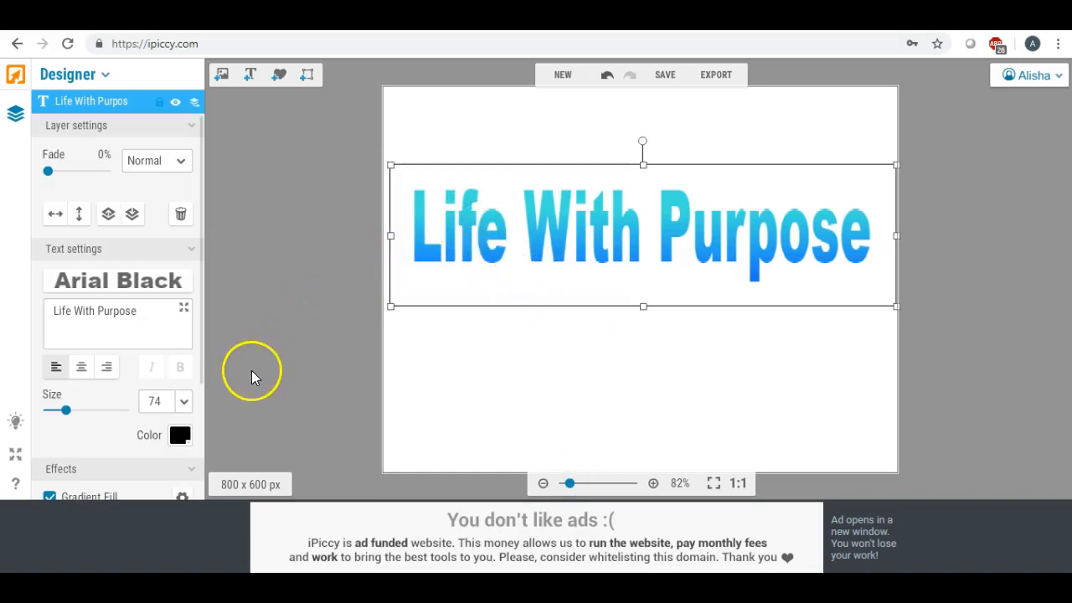
left_click_drag(202, 270, 203, 407)
left_click(66, 338)
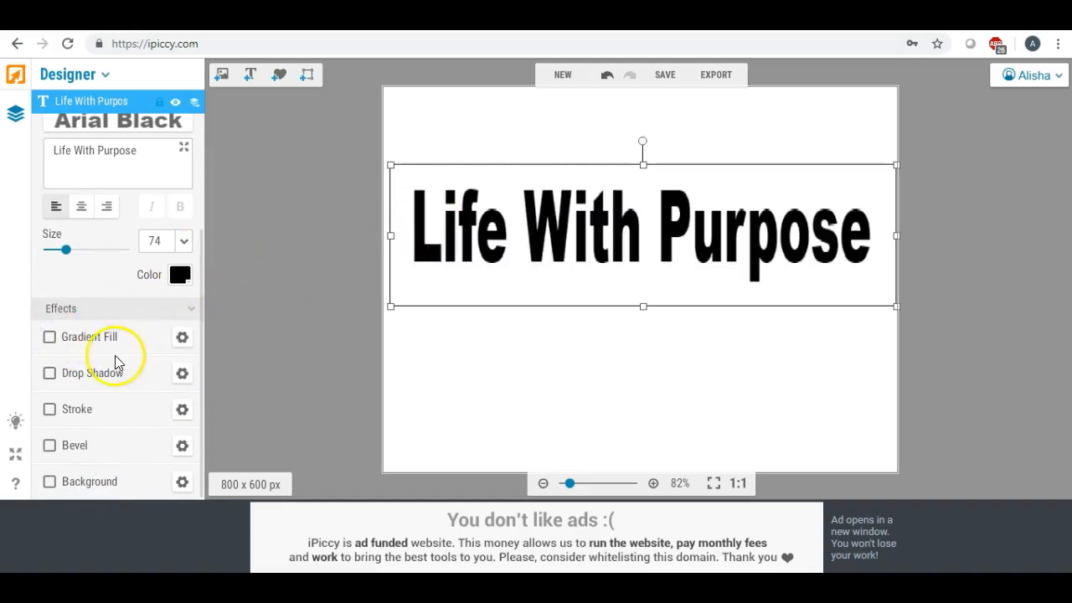
left_click(50, 373)
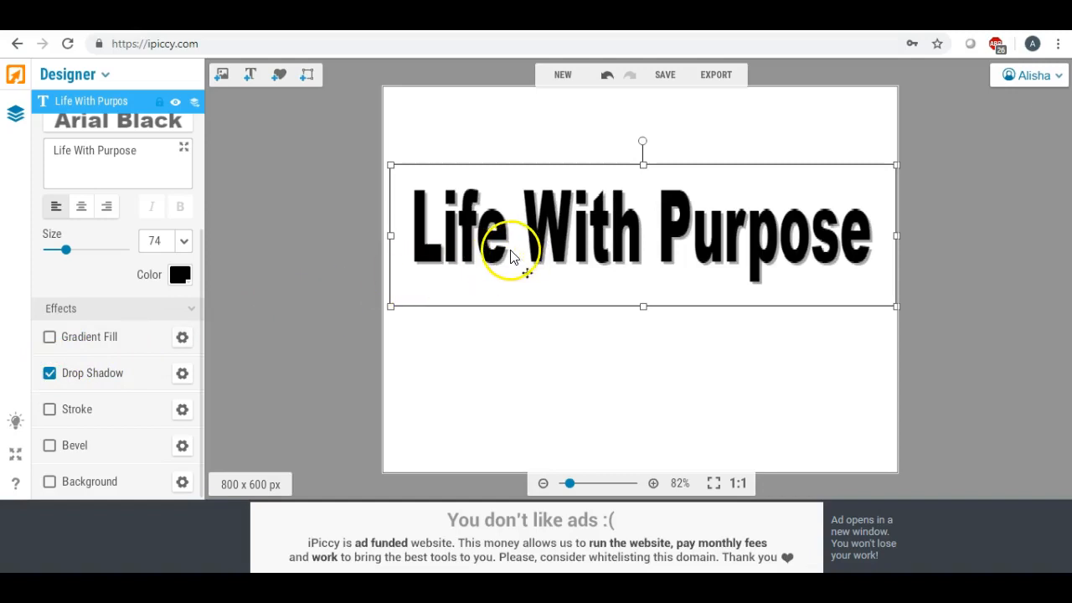
Step: Change the text color of "Life With Purpose" to a light turquoise
left_click(179, 276)
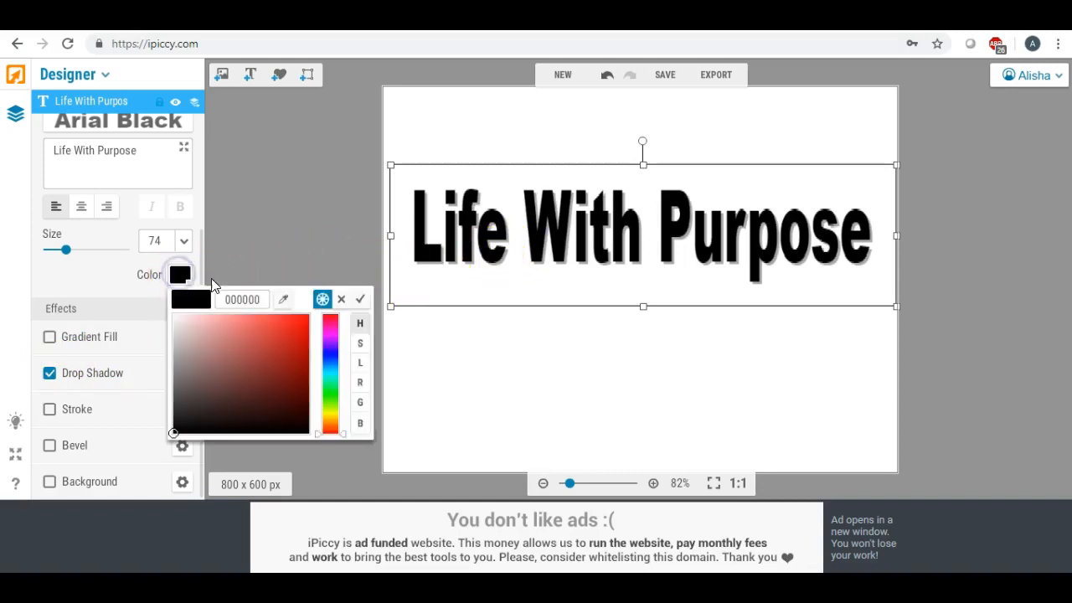
left_click_drag(326, 358, 328, 375)
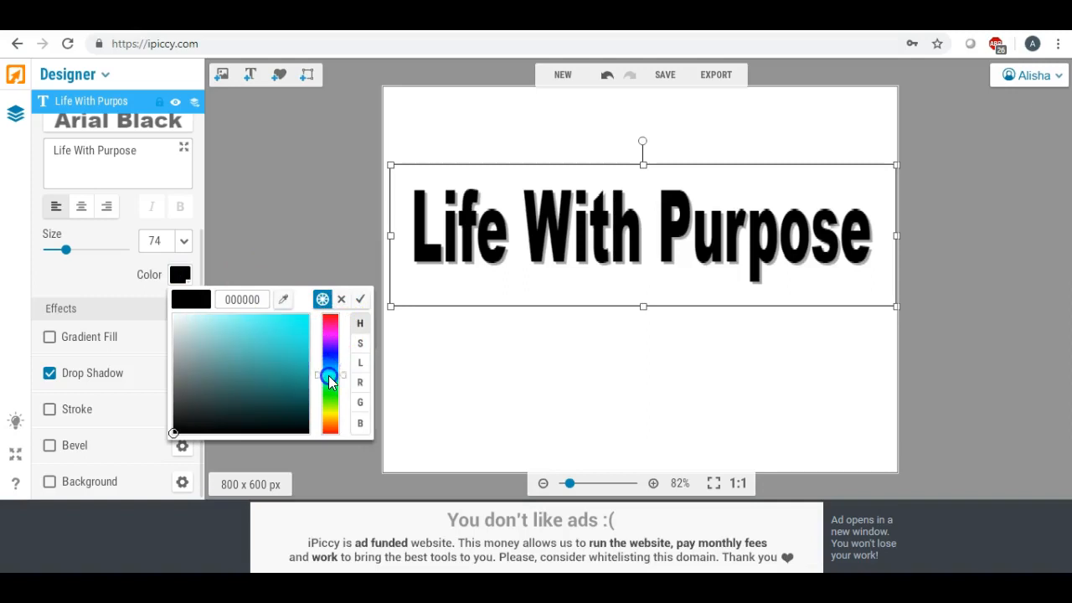
left_click(291, 328)
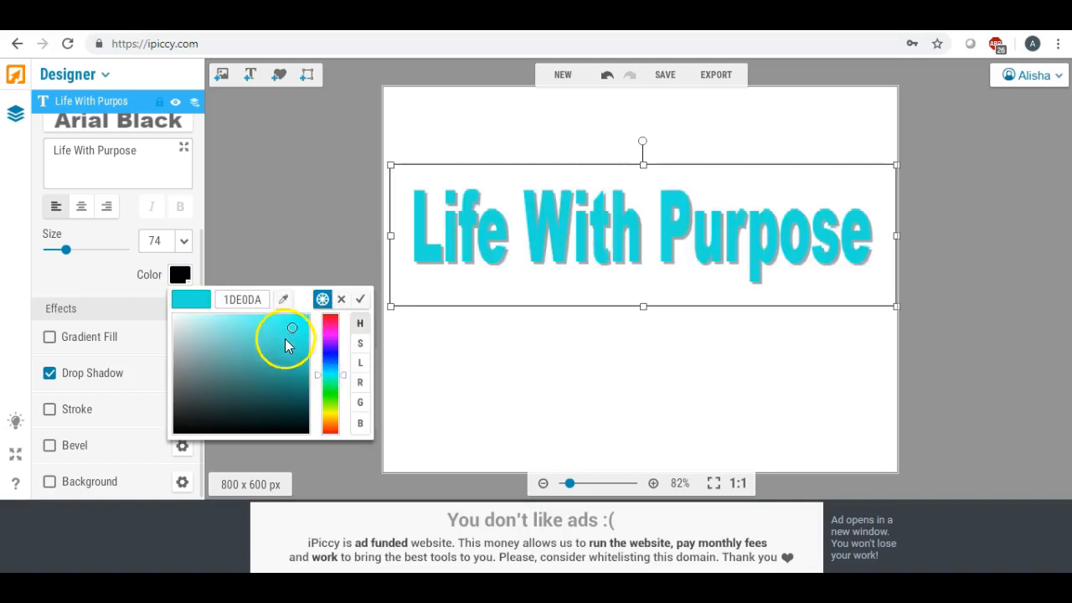
left_click_drag(292, 326, 238, 324)
left_click(433, 378)
left_click(596, 343)
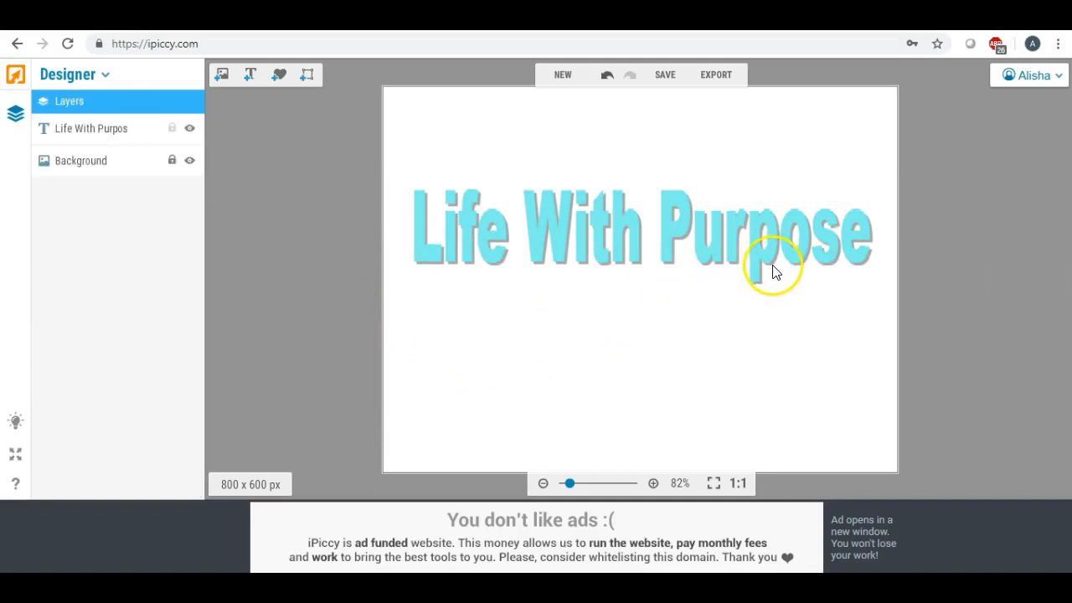
Step: Add a stroke outline to the turquoise "Life With Purpose" text
left_click_drag(570, 487, 584, 488)
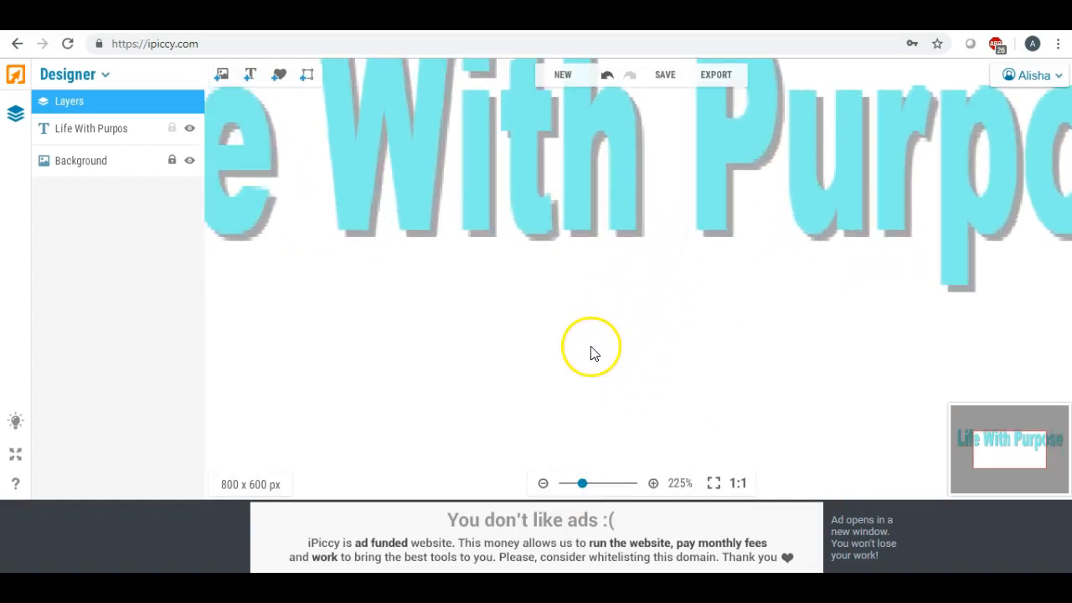
scroll(590, 349, "up", 3)
scroll(590, 351, "down", 3)
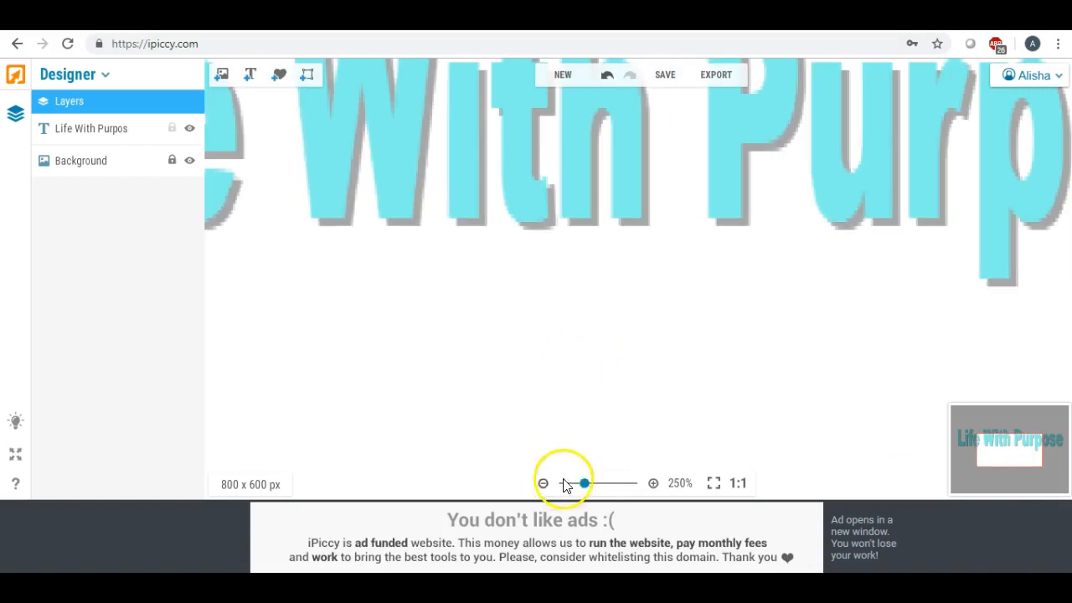
left_click_drag(585, 488, 571, 492)
left_click(519, 237)
left_click_drag(201, 333, 203, 461)
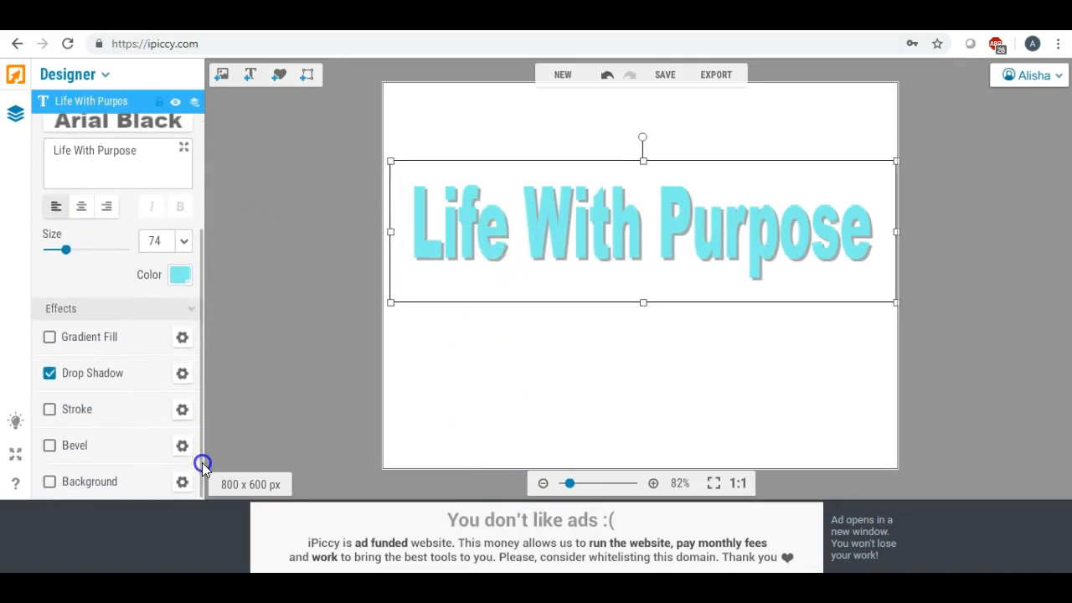
left_click(50, 410)
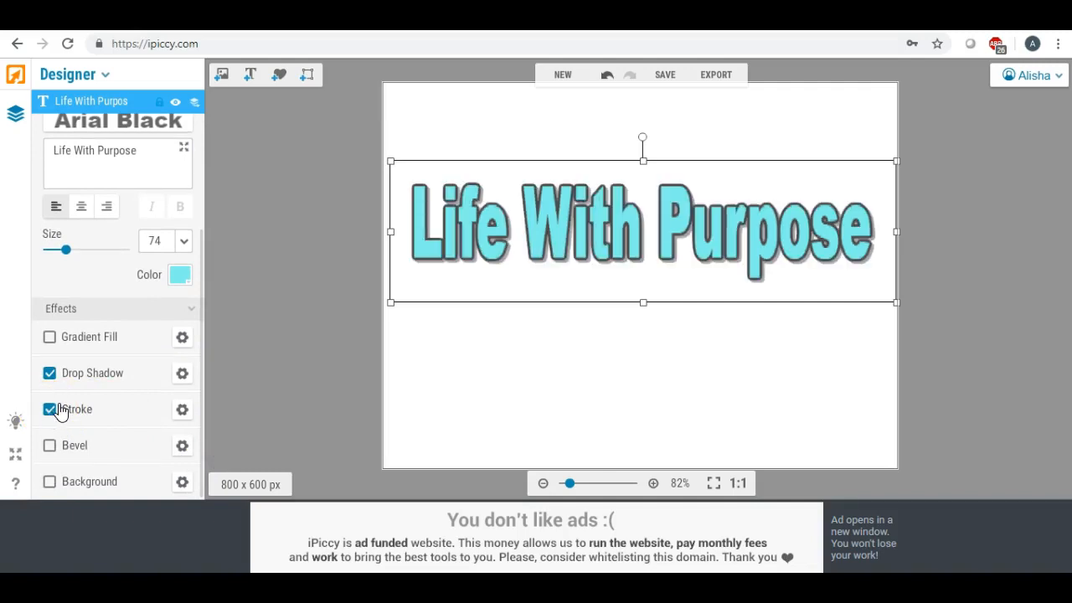
Step: Set the text's stroke color to a dark teal and check the outlined lettering up close
left_click(183, 413)
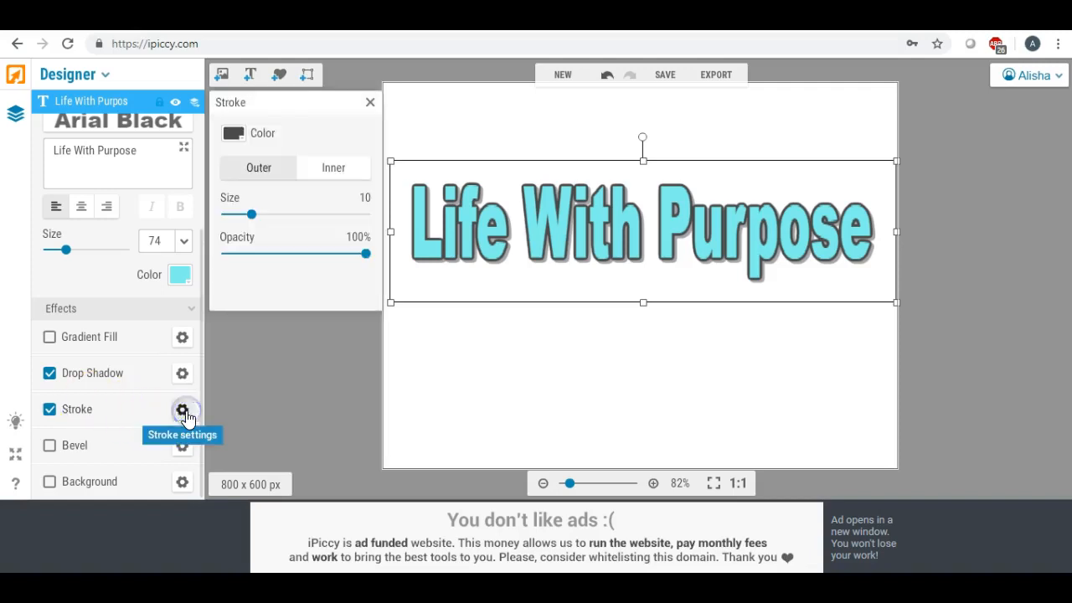
left_click(233, 134)
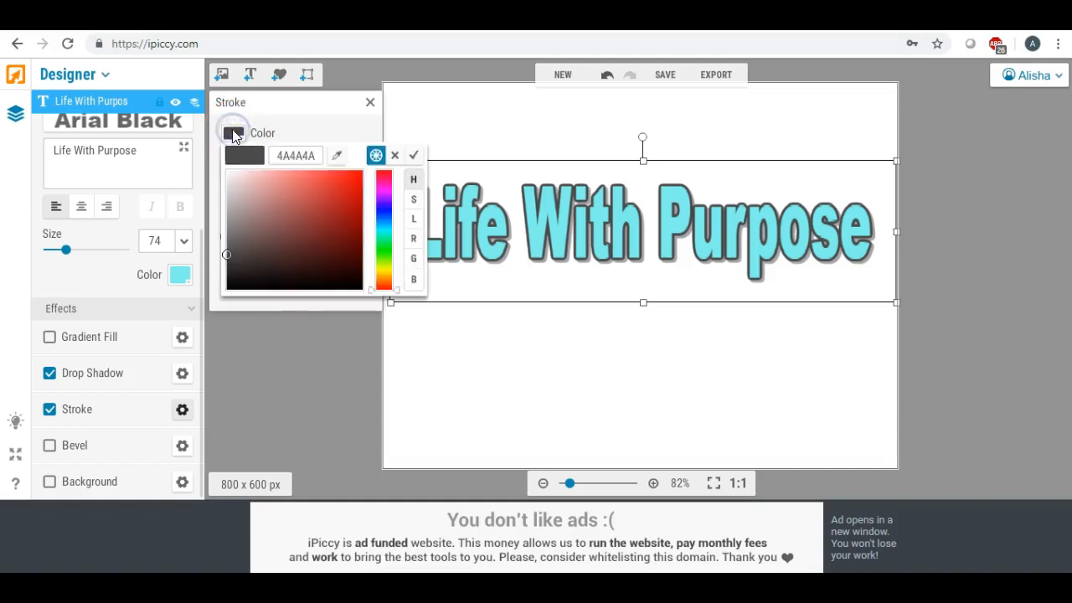
left_click(386, 228)
left_click(335, 243)
left_click(334, 240)
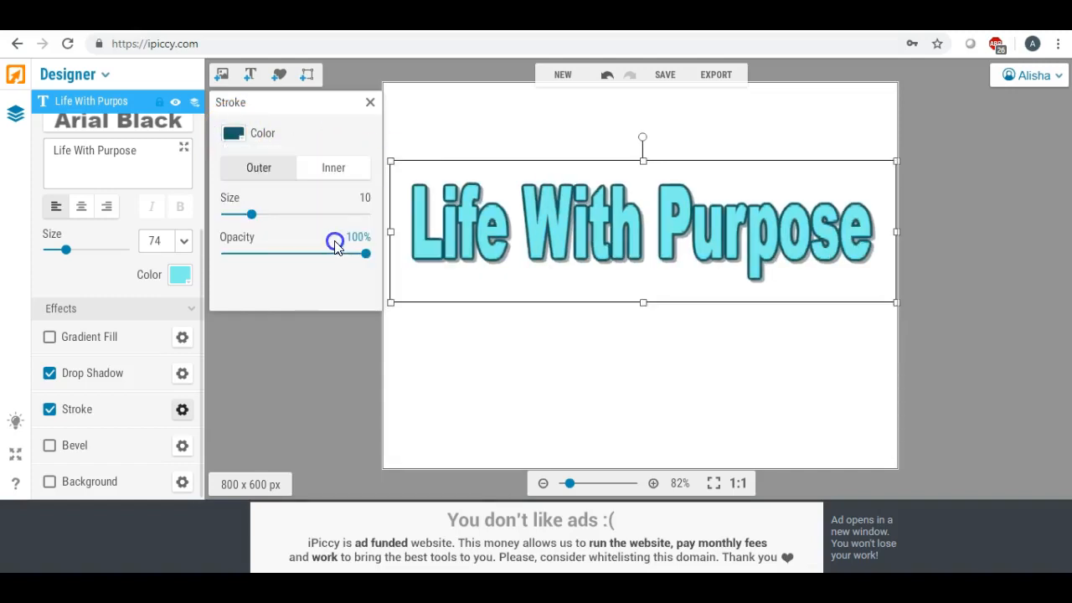
left_click(517, 275)
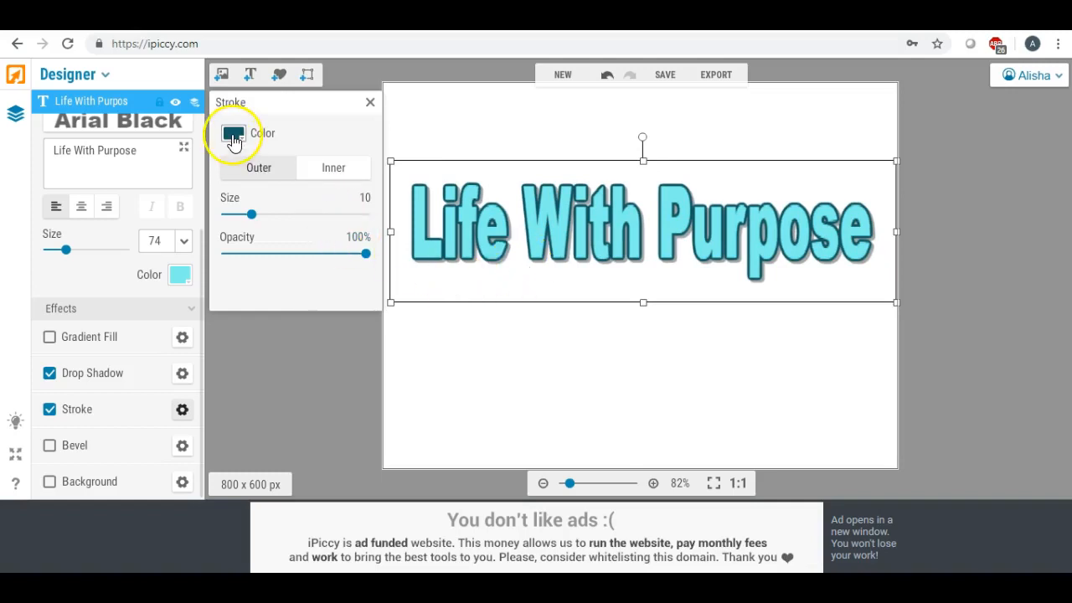
left_click(496, 323)
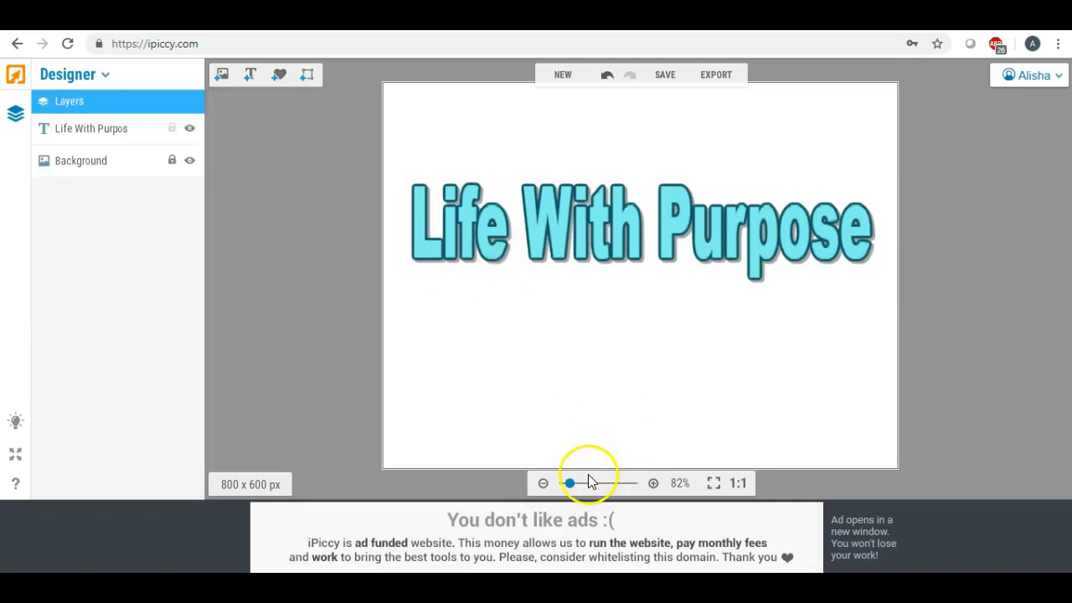
left_click_drag(577, 487, 585, 489)
left_click(558, 383)
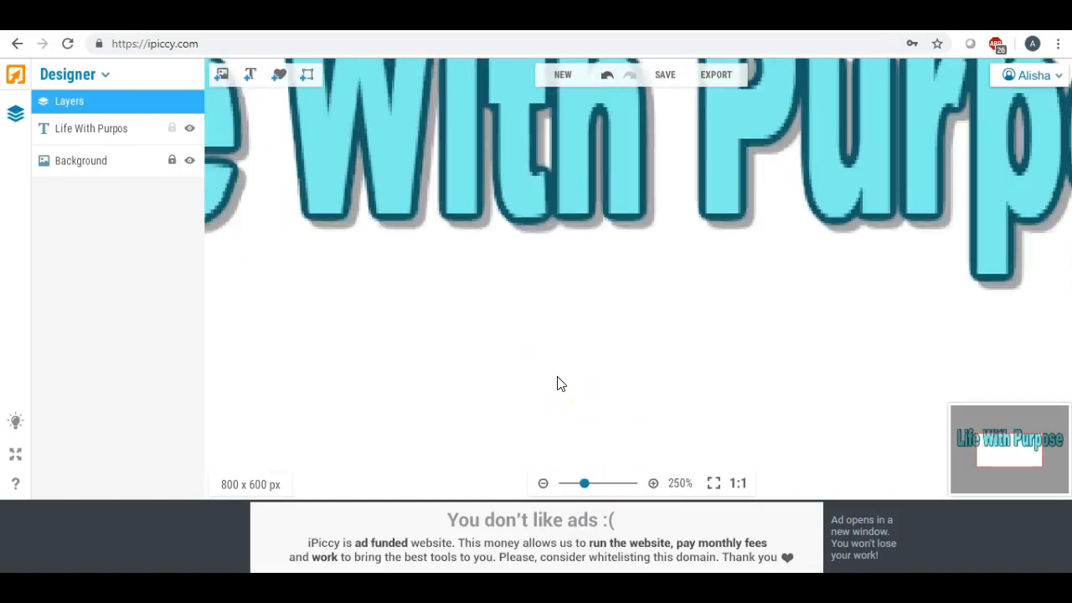
scroll(557, 384, "down", 4)
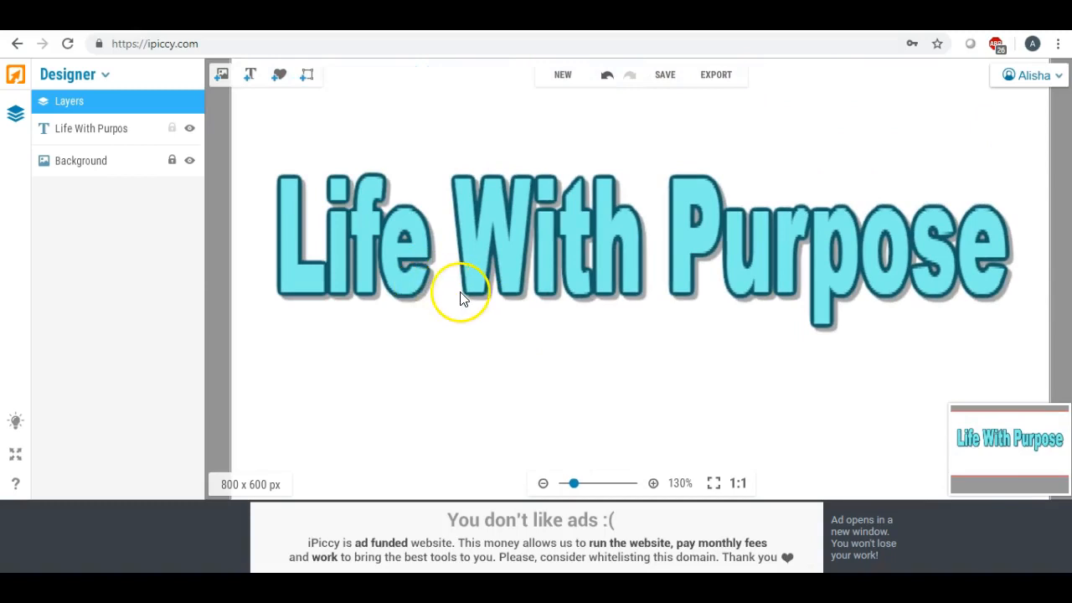
Step: Remove the drop shadow and stroke from the "Life With Purpose" text and apply a bevel instead
scroll(478, 274, "down", 1)
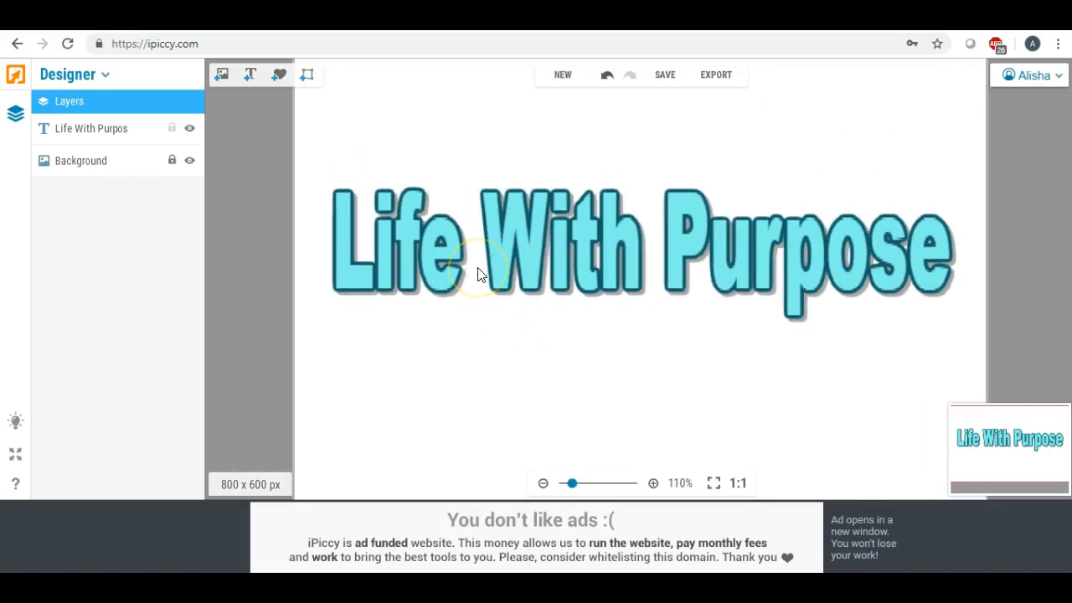
scroll(478, 274, "down", 1)
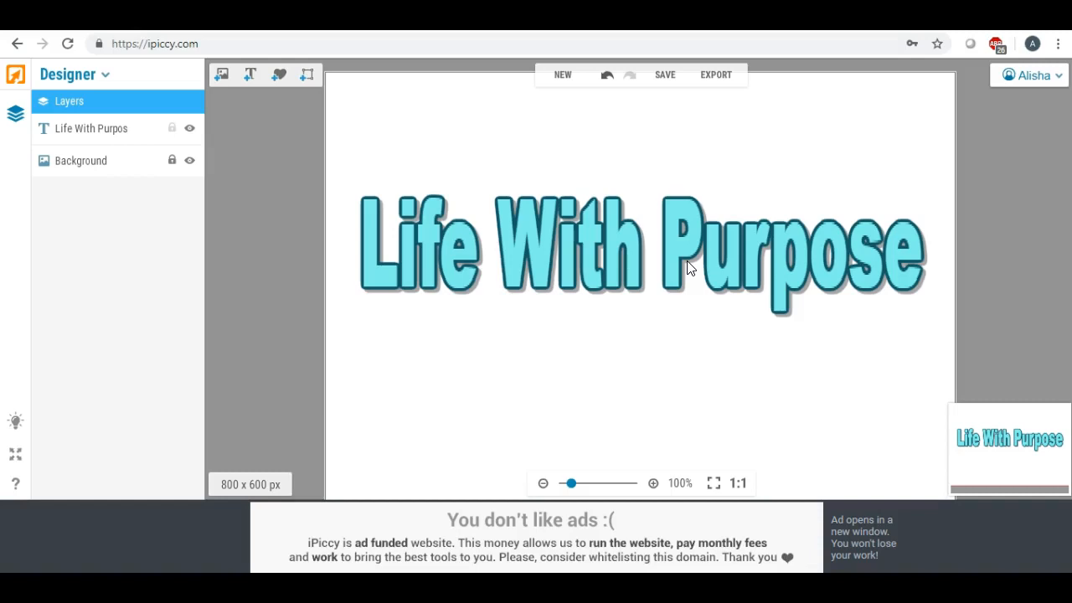
left_click(481, 234)
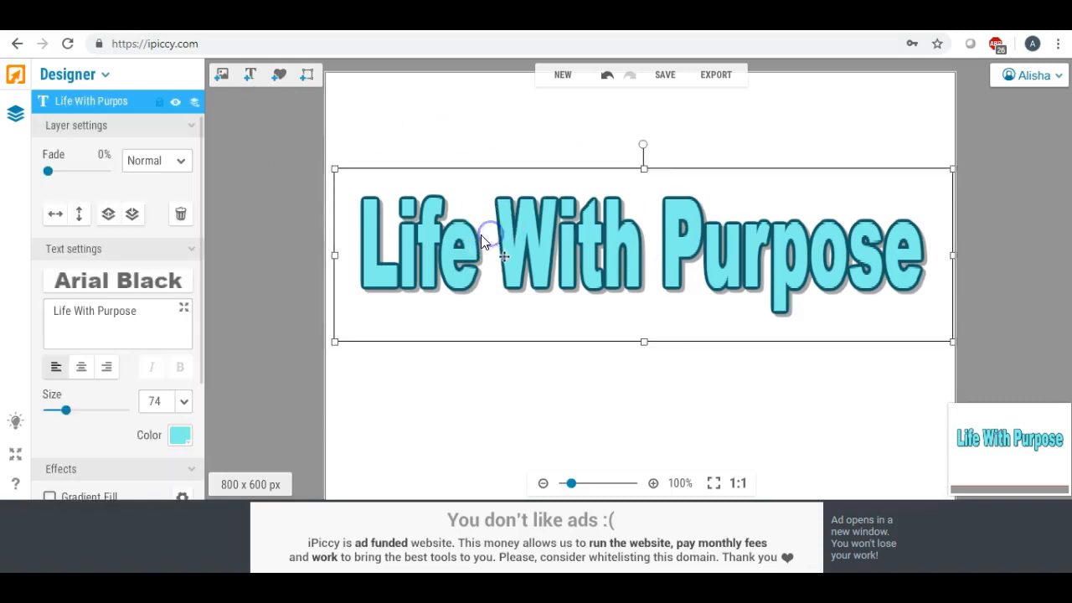
left_click_drag(201, 317, 204, 433)
left_click(51, 373)
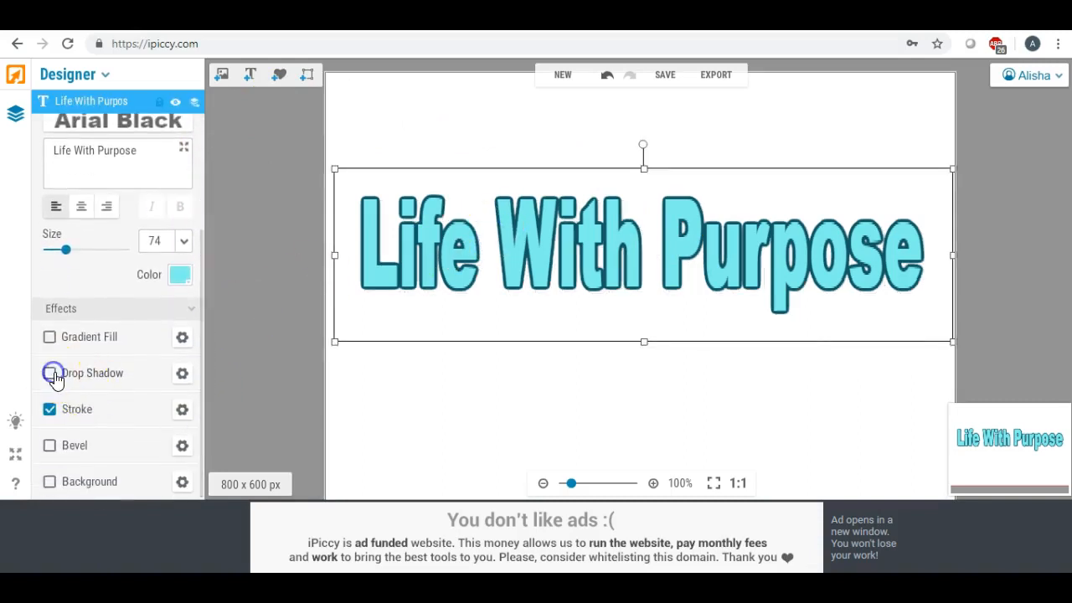
left_click(49, 412)
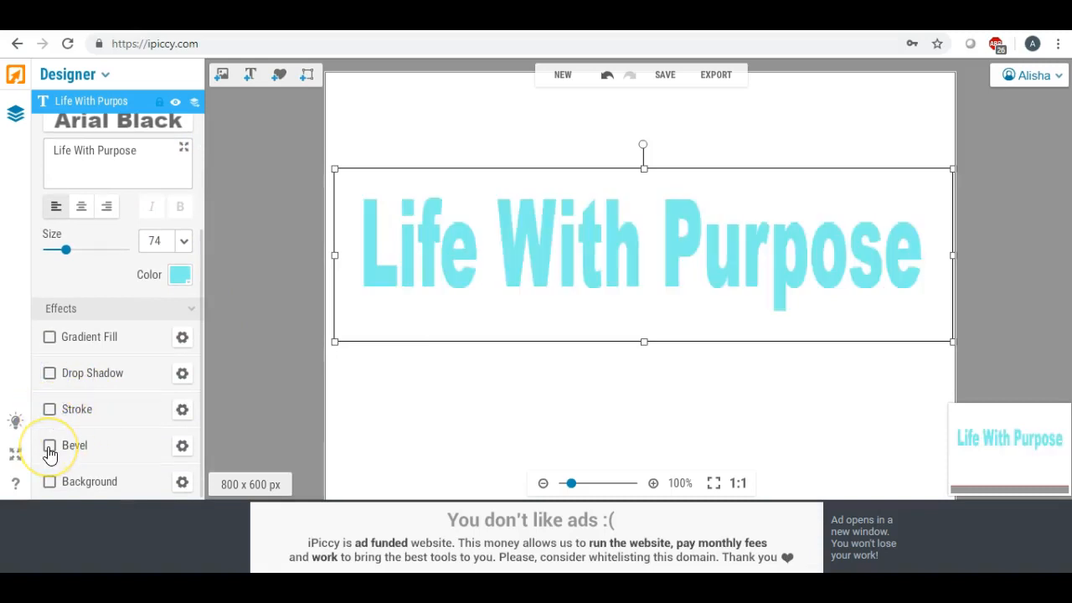
left_click(50, 452)
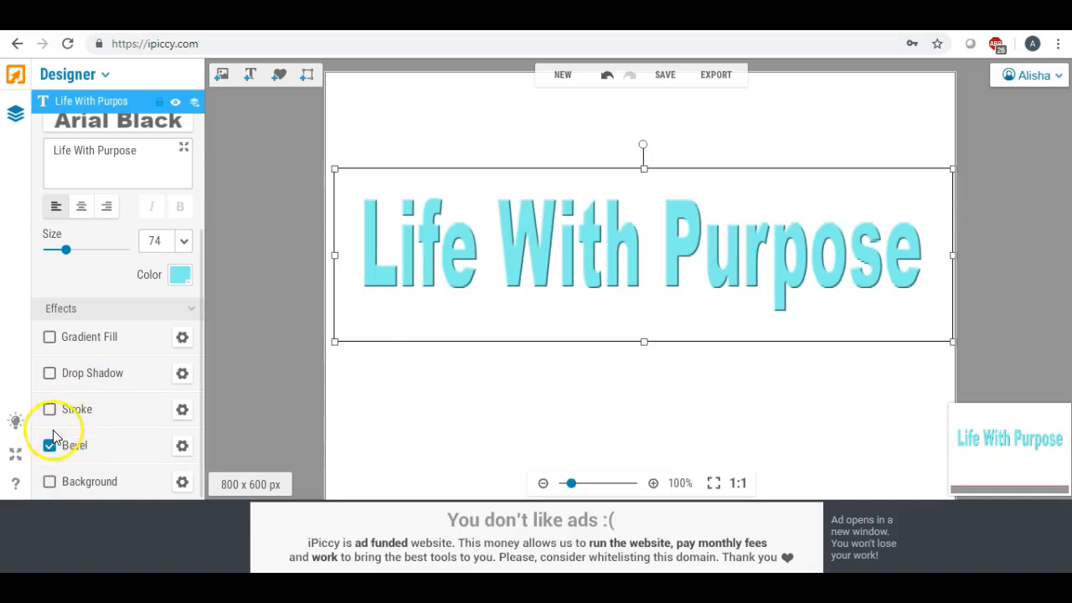
Step: Set the text bevel's angle to 192° and its distance to 15
left_click(182, 447)
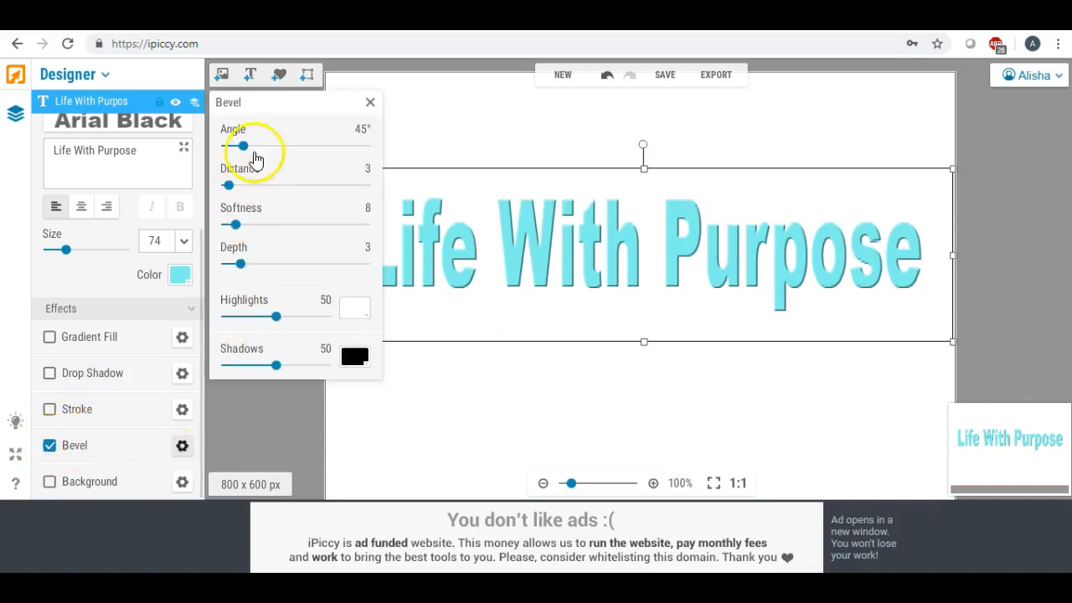
left_click_drag(244, 148, 302, 151)
left_click_drag(228, 185, 267, 192)
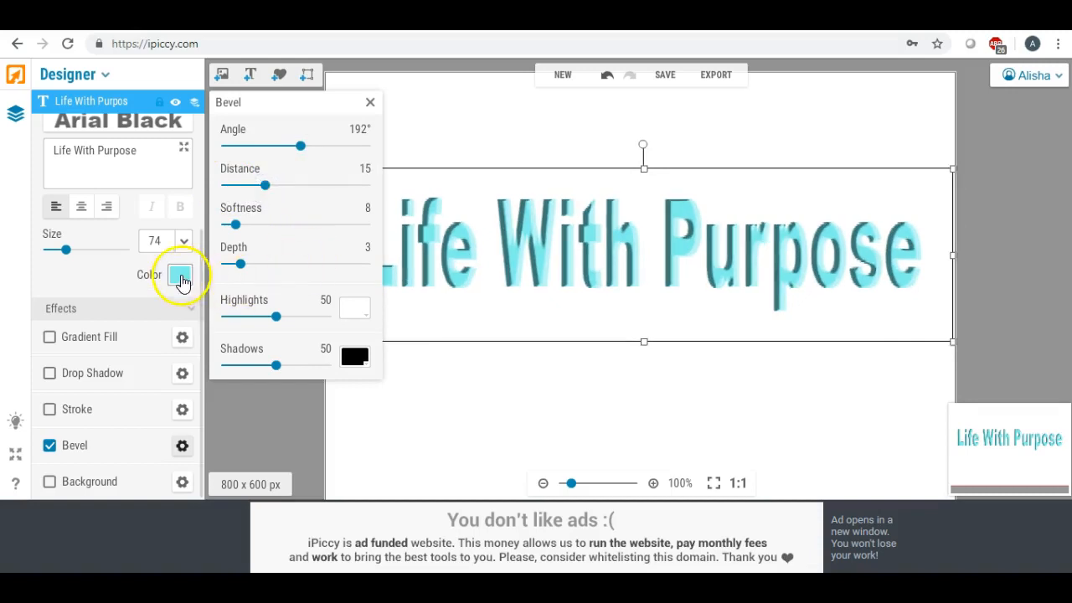
Step: Change the color of the beveled "Life With Purpose" text to dark teal 156966
left_click(180, 275)
mouse_move(239, 318)
left_mouse_down()
mouse_move(243, 380)
mouse_move(282, 390)
left_mouse_up()
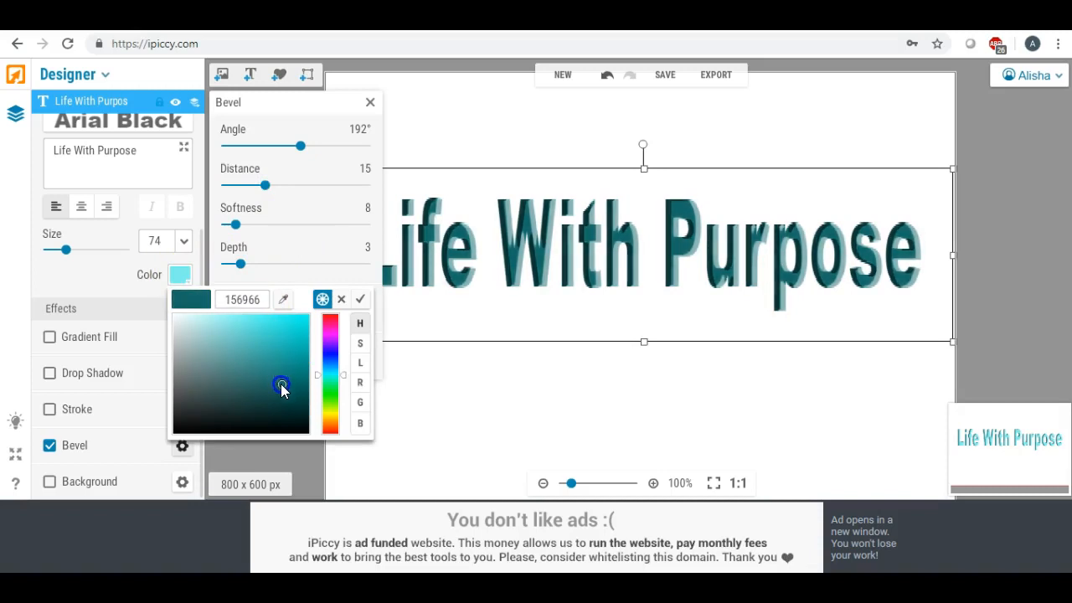
left_click(360, 299)
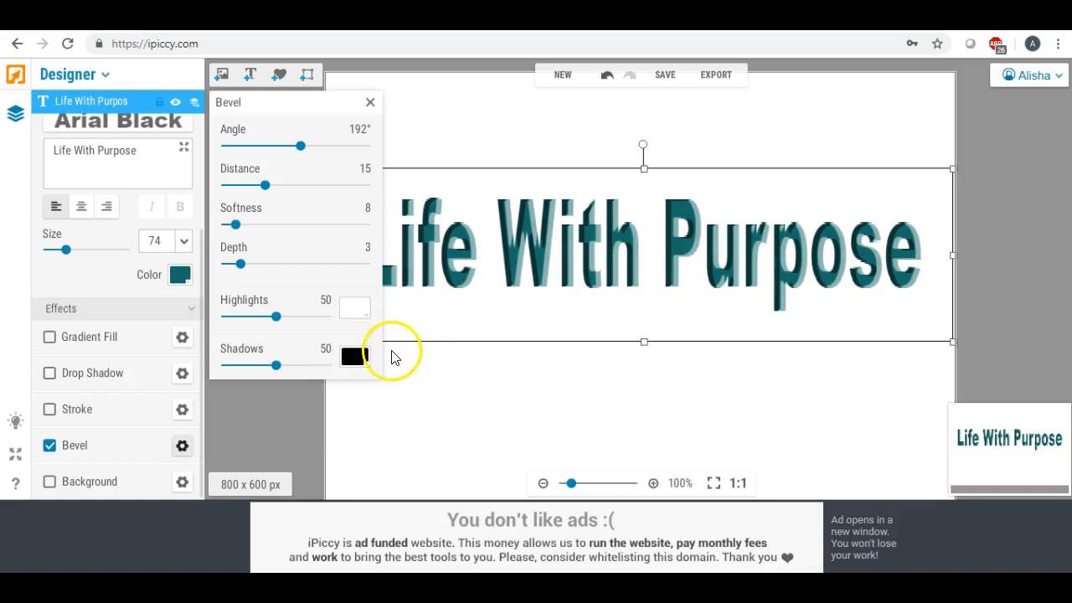
Step: Raise the bevel's shadow strength to 100 and inspect the beveled lettering up close
left_click_drag(277, 372, 332, 374)
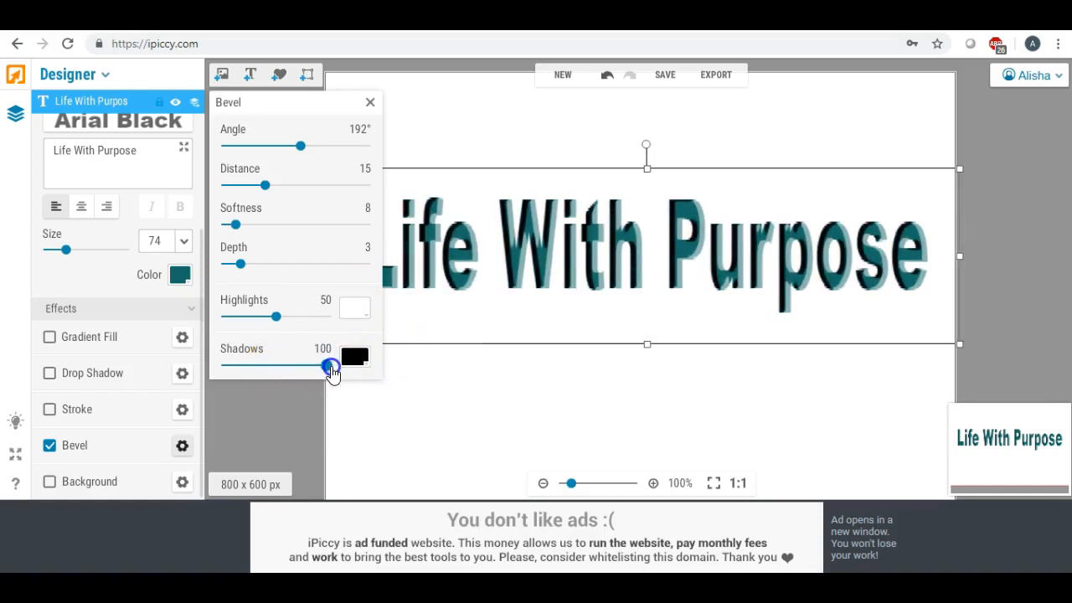
left_click(492, 379)
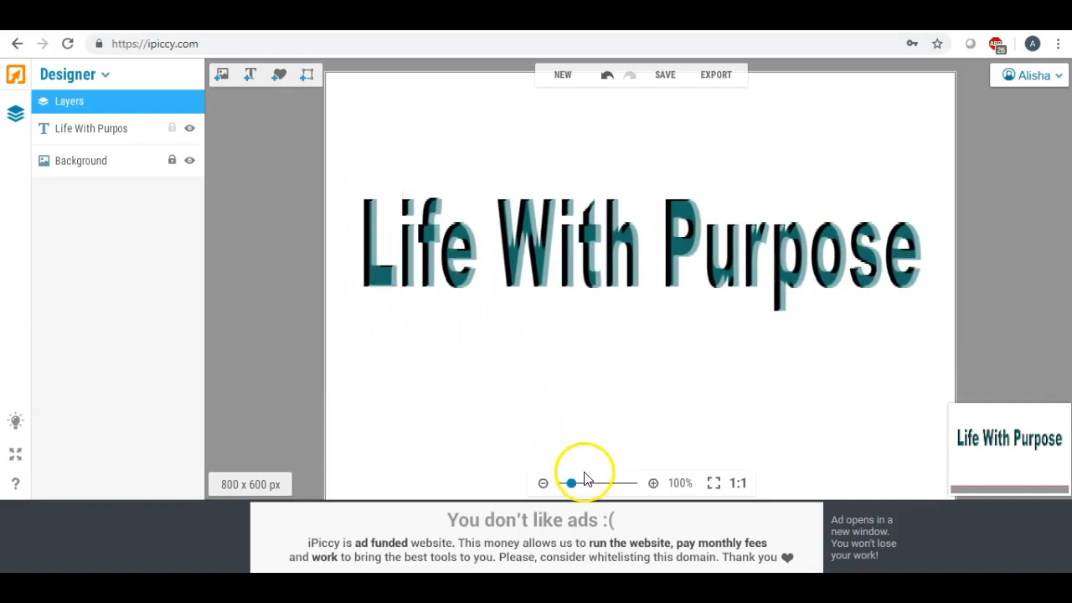
left_click_drag(571, 483, 598, 484)
scroll(531, 376, "up", 2)
scroll(531, 376, "down", 2)
scroll(531, 376, "down", 2)
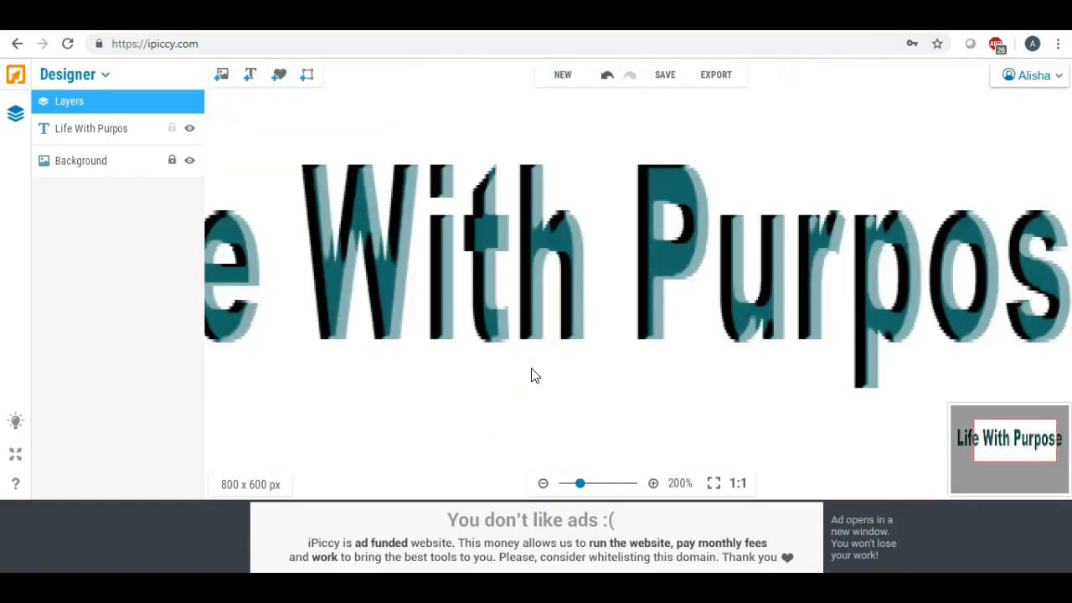
scroll(531, 376, "down", 2)
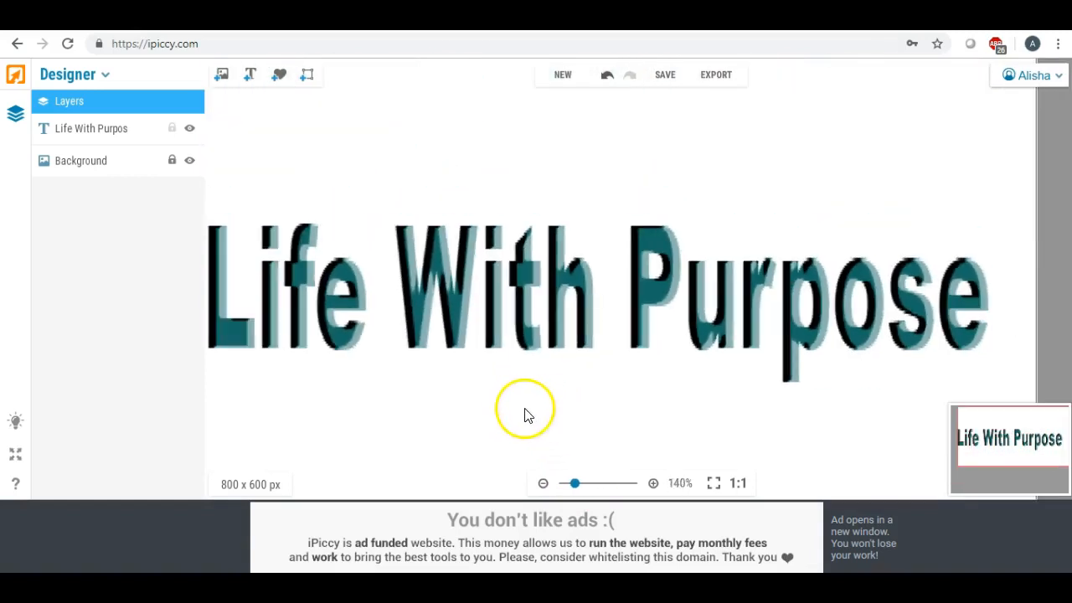
left_click_drag(573, 486, 570, 488)
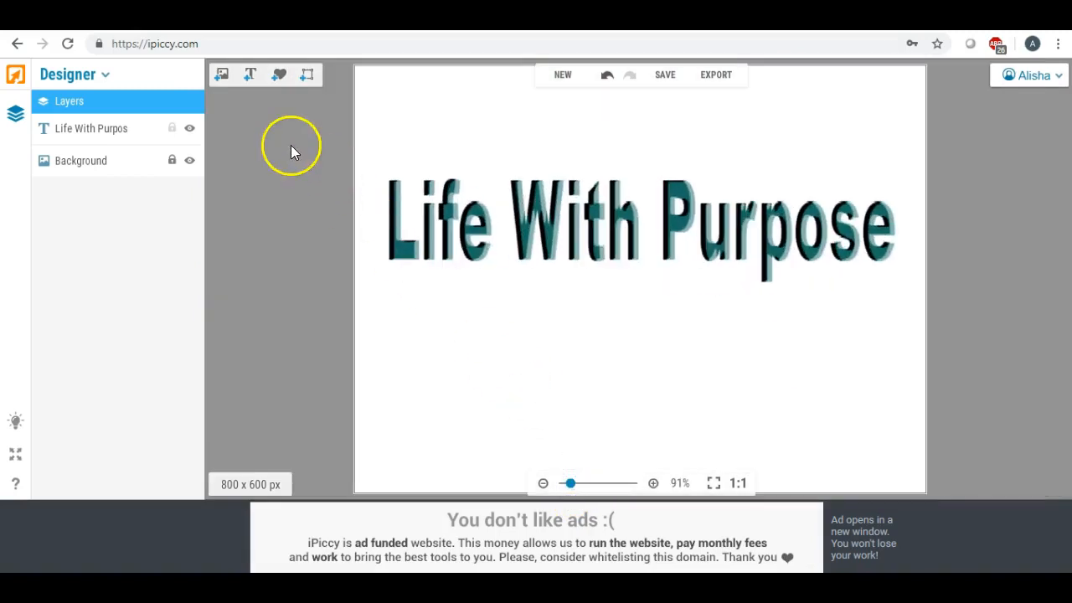
left_click(251, 74)
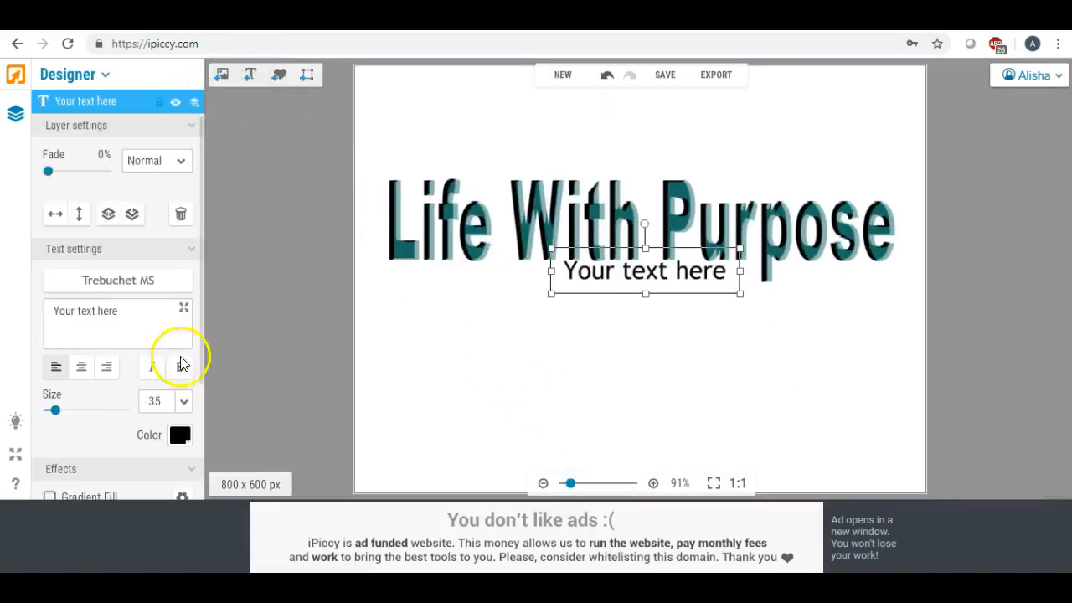
left_click_drag(201, 254, 204, 411)
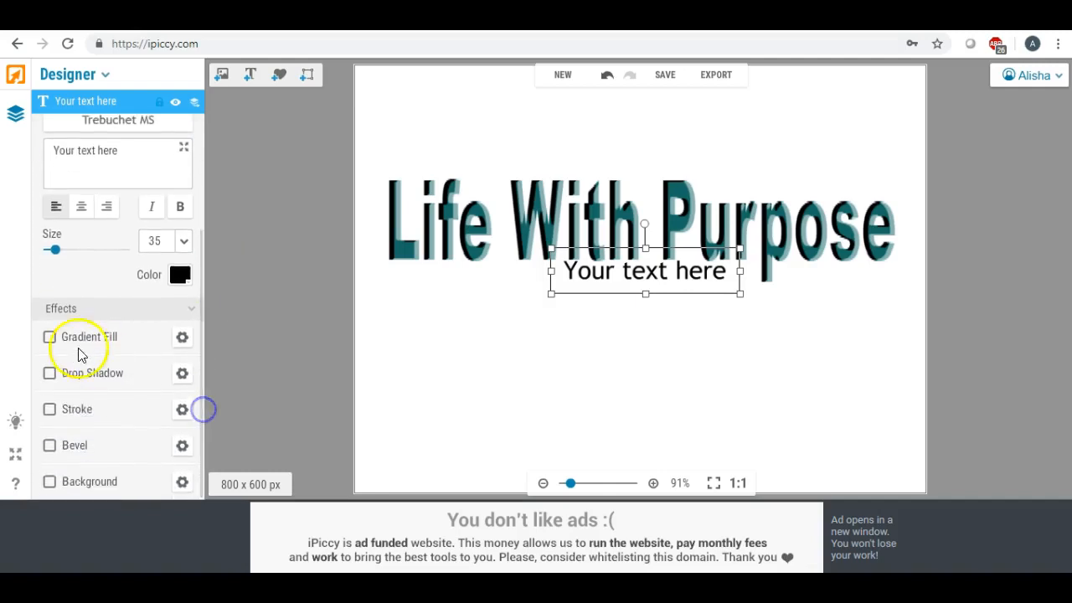
left_click(49, 337)
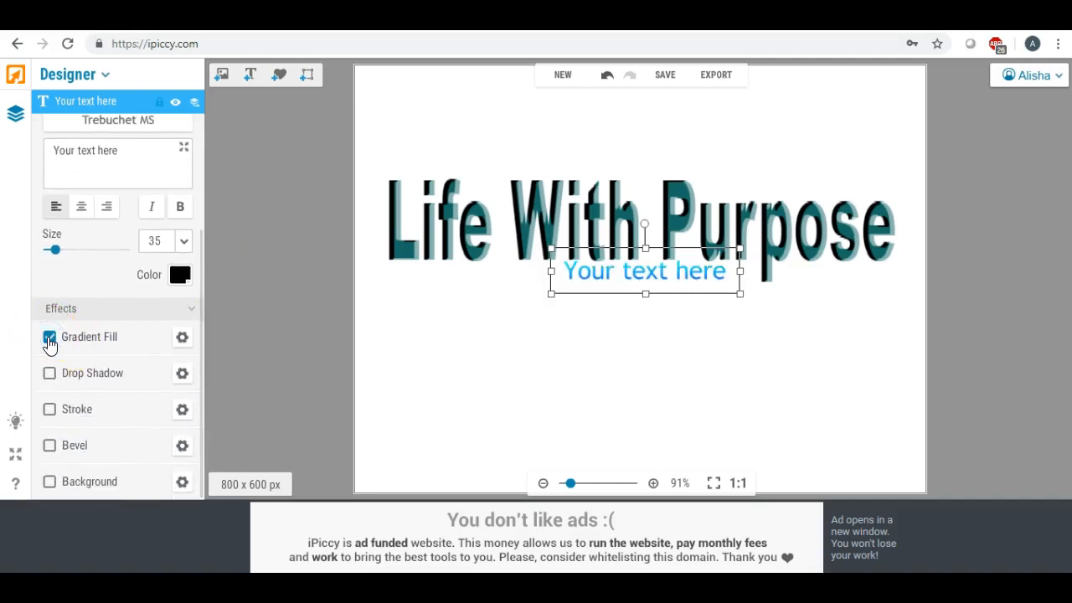
left_click(588, 272)
key("Delete")
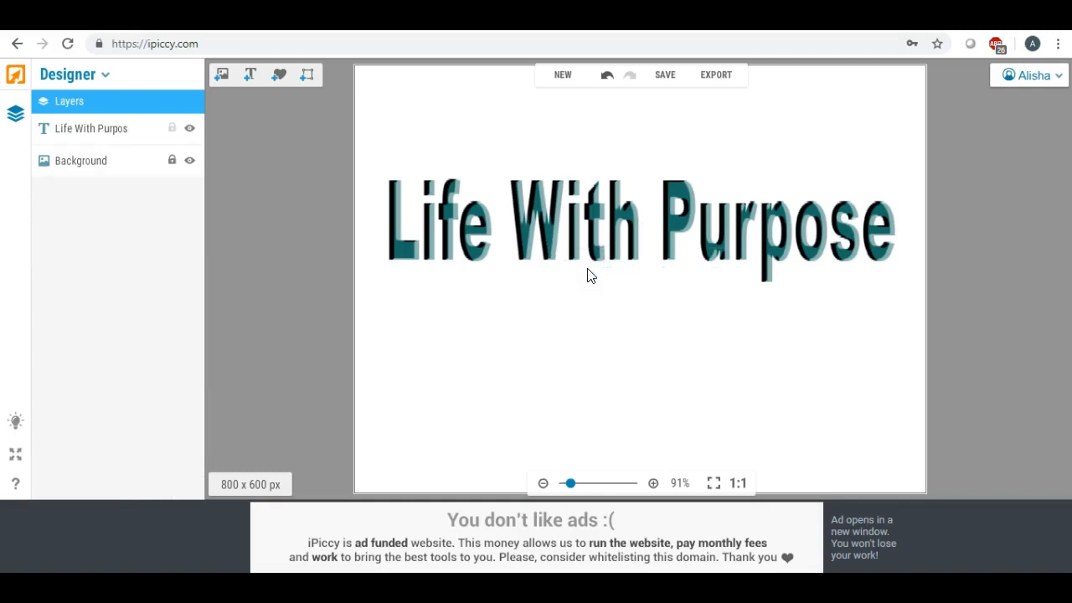
Step: Replace the bevel on the "Life With Purpose" text with a gradient fill
left_click(587, 241)
left_click_drag(201, 287, 201, 407)
left_click(49, 445)
left_click(48, 339)
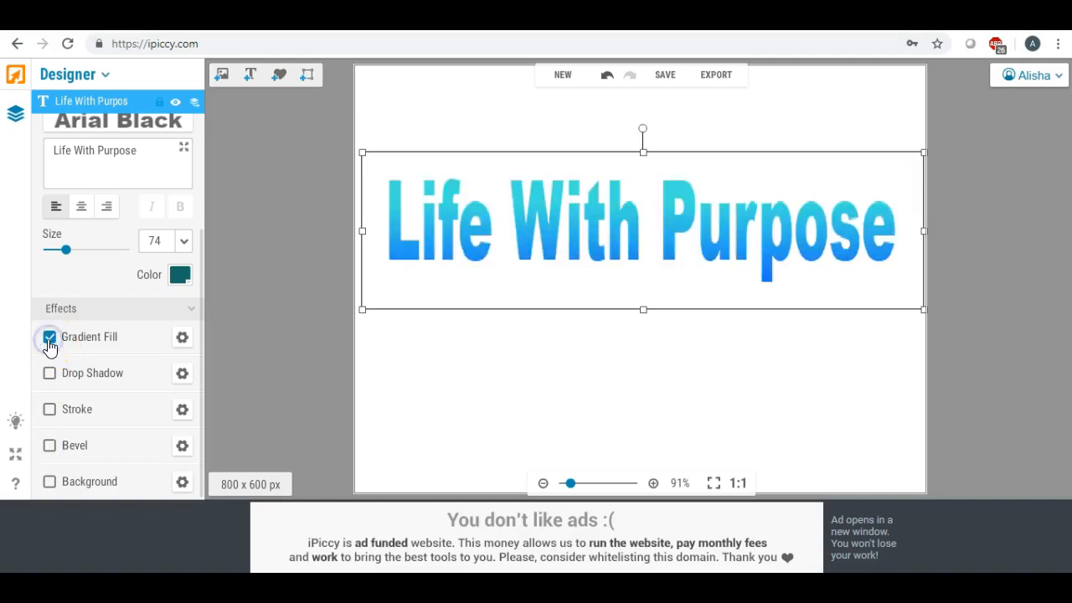
left_click(461, 243)
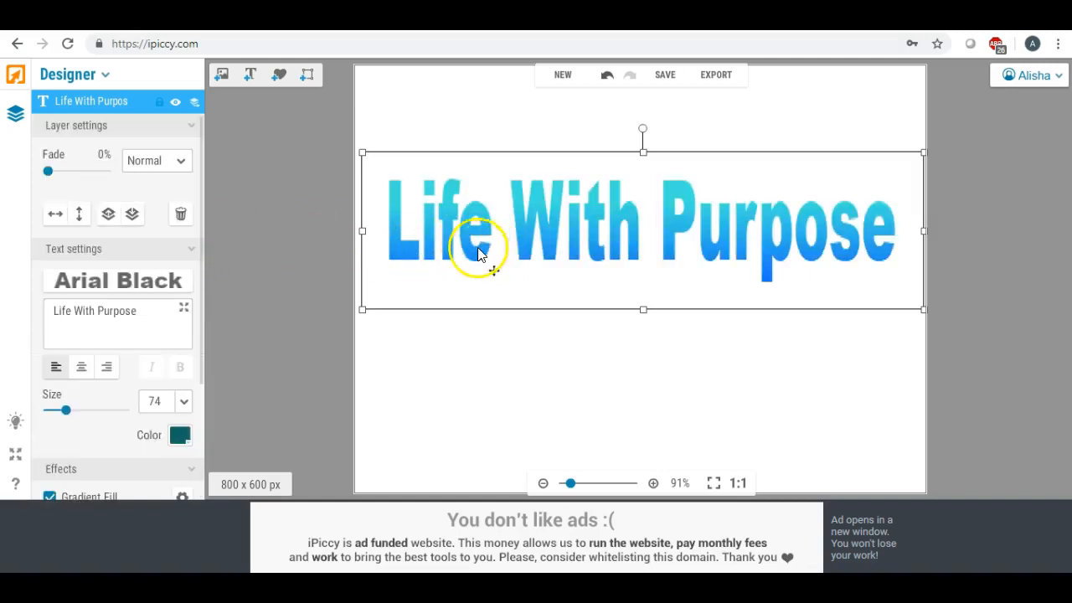
scroll(243, 361, "down", 2)
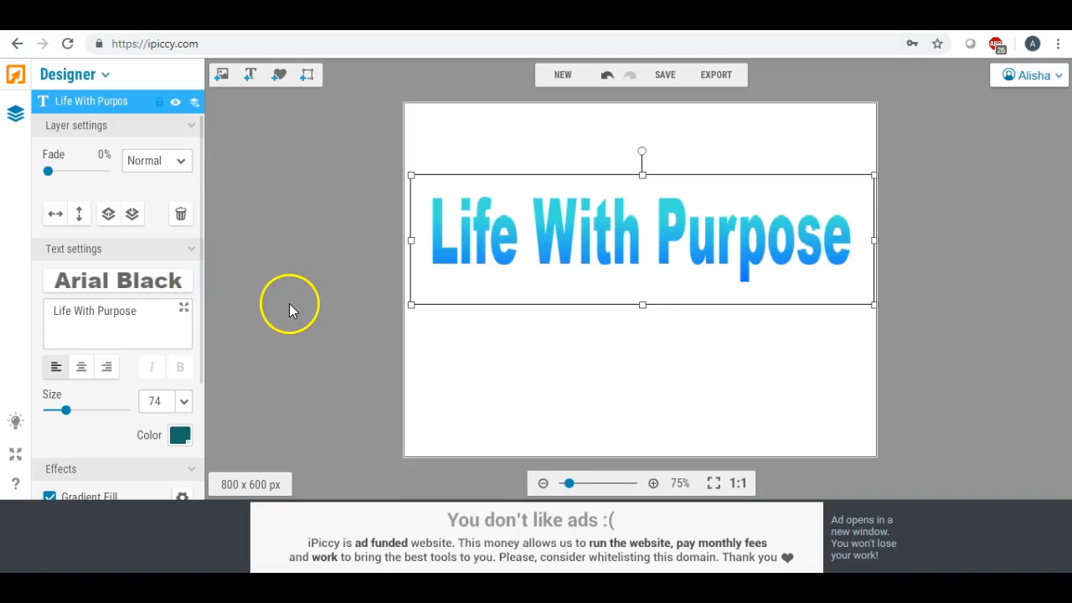
scroll(642, 338, "up", 1)
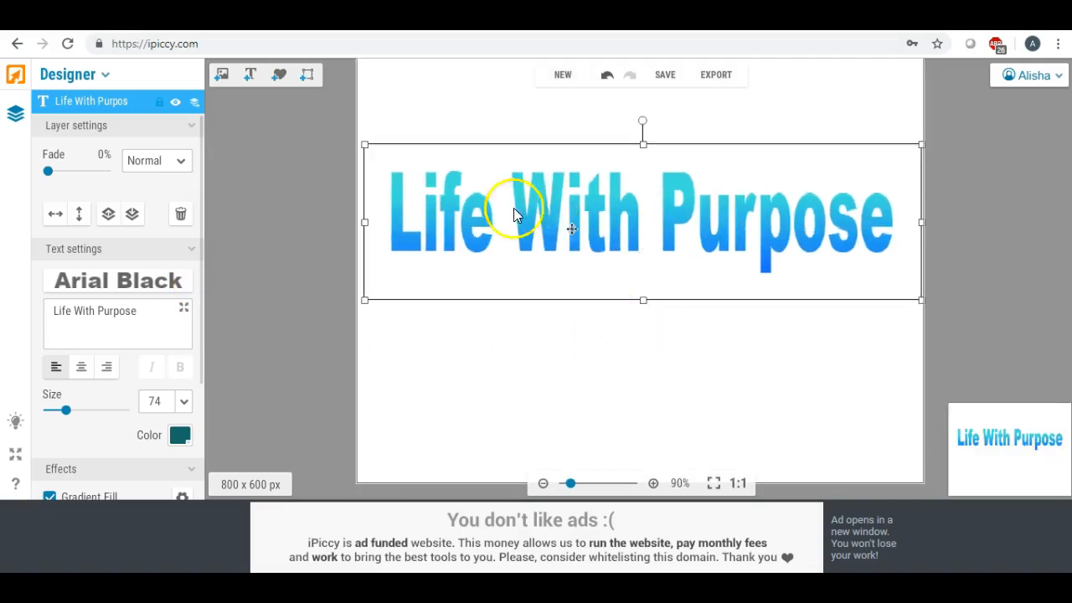
Step: Delete the gradient-filled text and add a new text layer reading "Life With Purpose" in the canvas's upper part
key("Delete")
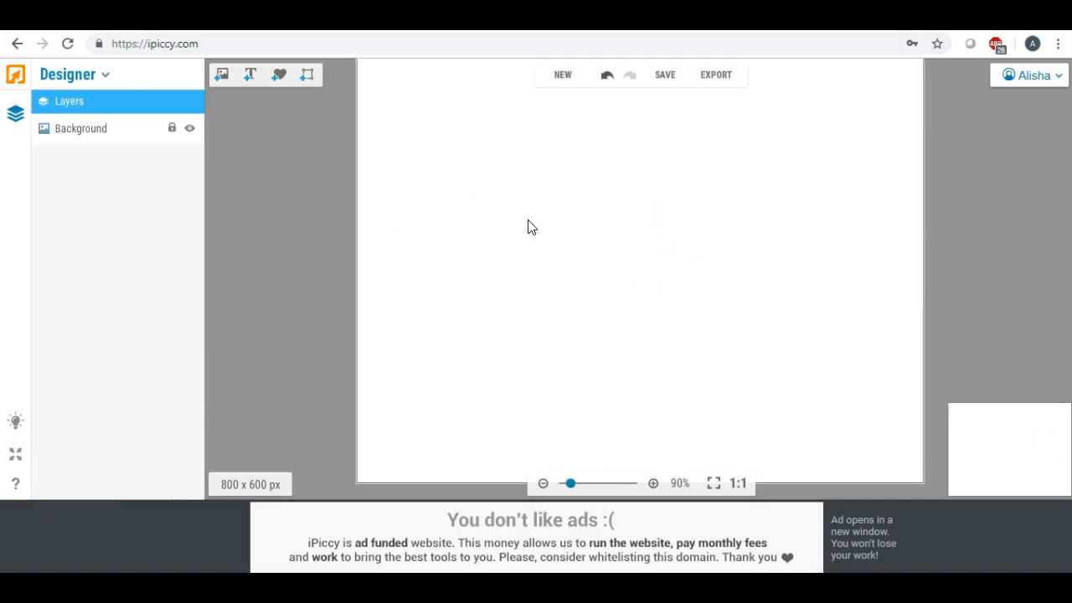
left_click(248, 80)
left_click_drag(603, 276, 473, 226)
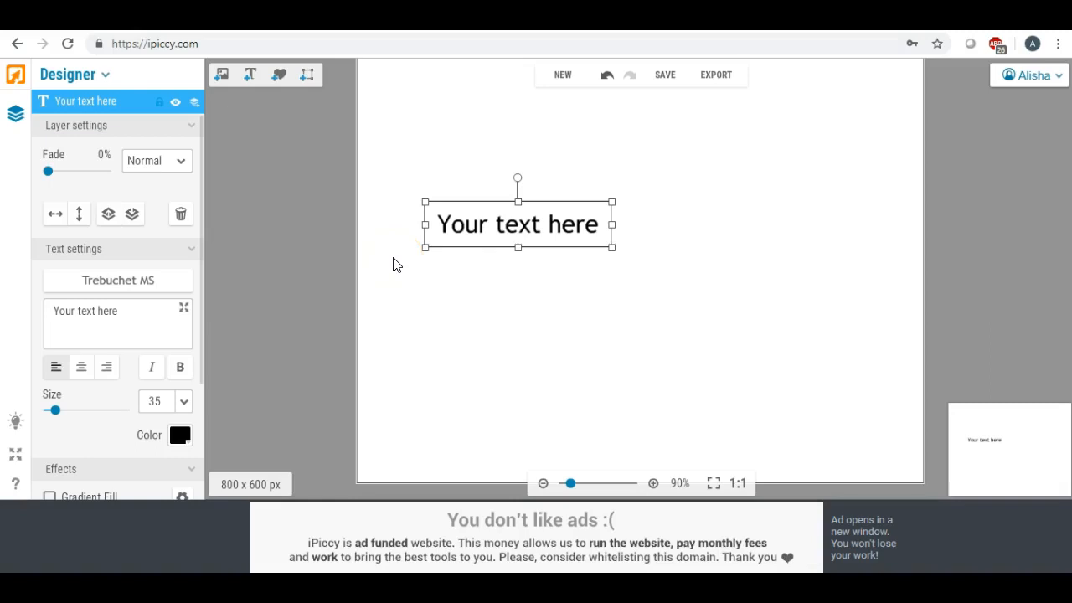
triple_click(145, 311)
type("Li")
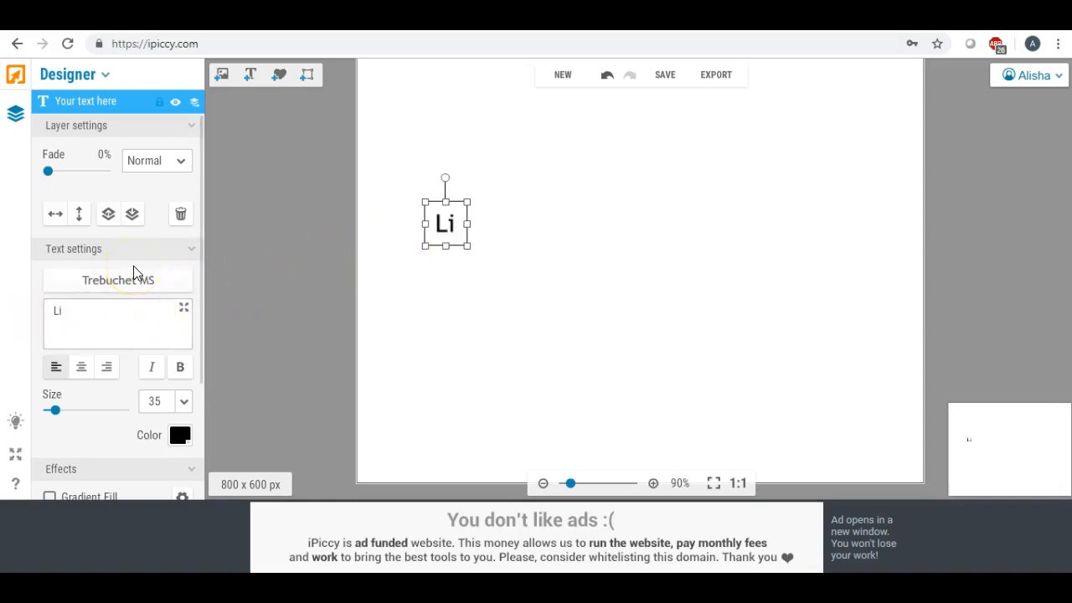
type("fe With")
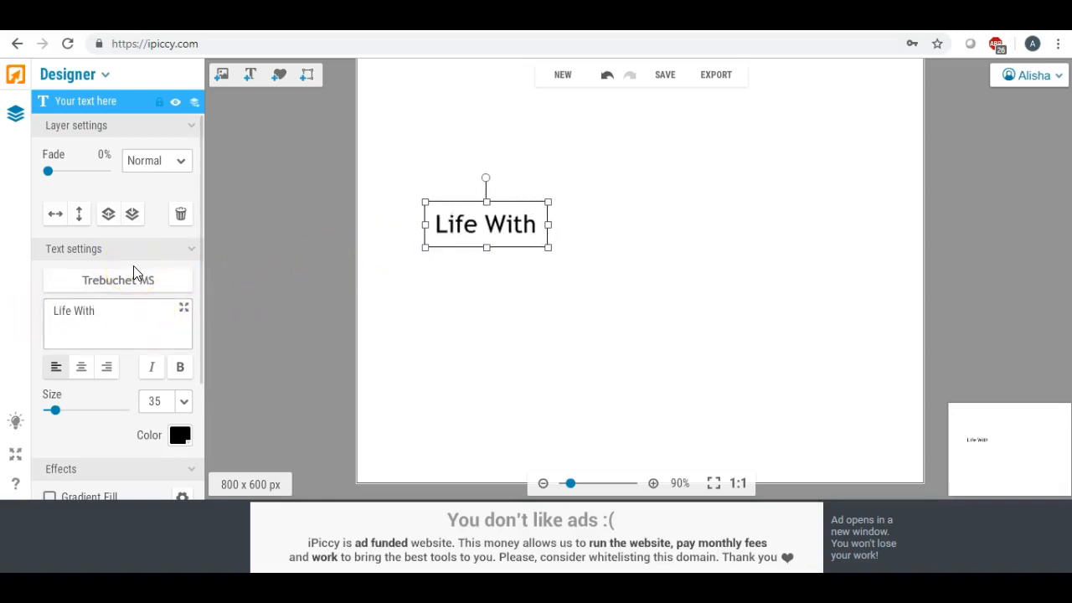
type(" Purpose")
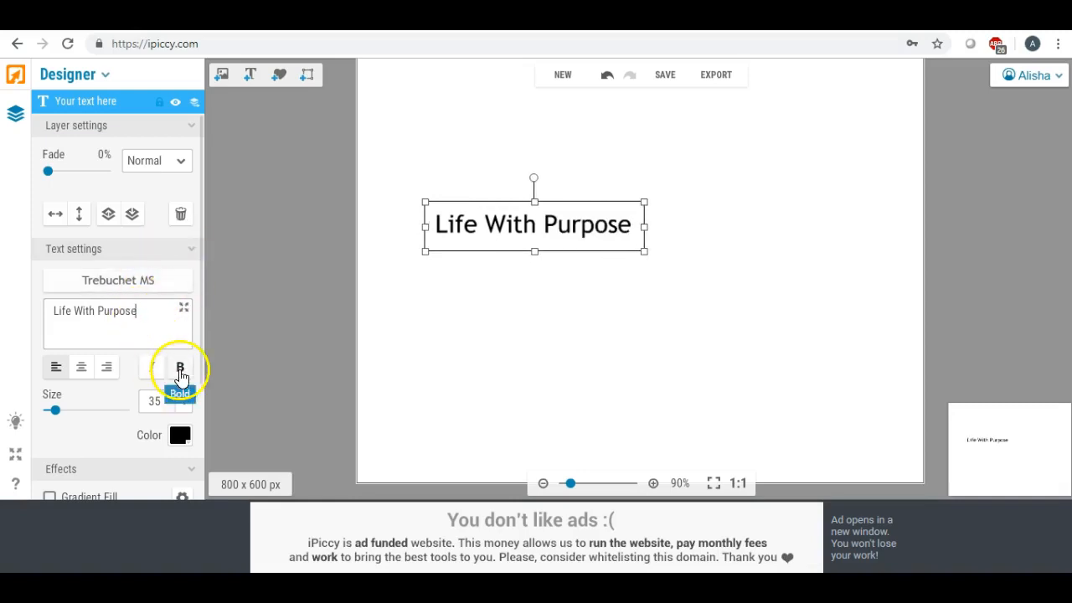
Step: Set the new text's font to the locally installed Arial Black
left_click(139, 279)
left_click(185, 128)
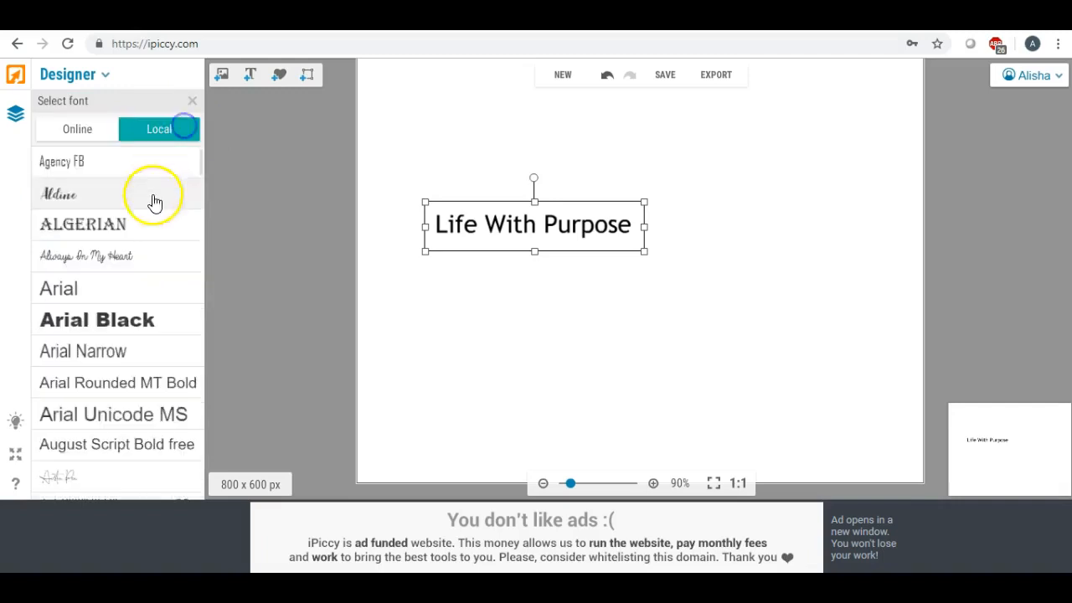
left_click(127, 322)
Step: Stretch the text taller, enlarge it to about size 71, and position it across the canvas's upper half
left_click_drag(556, 250, 554, 293)
left_click_drag(613, 226, 547, 202)
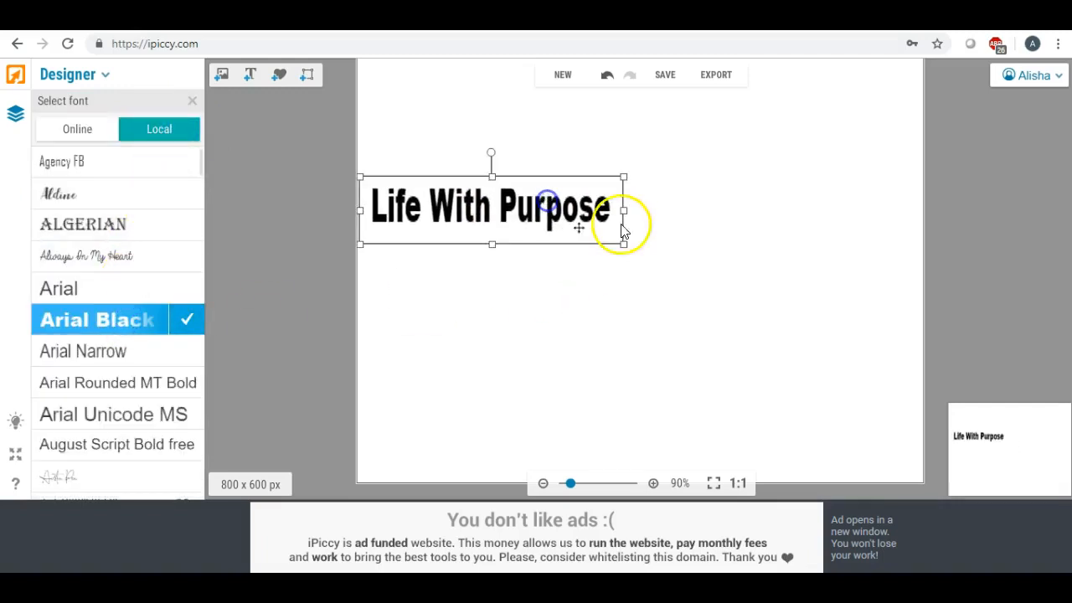
left_click_drag(624, 242, 895, 392)
left_click_drag(713, 297, 702, 266)
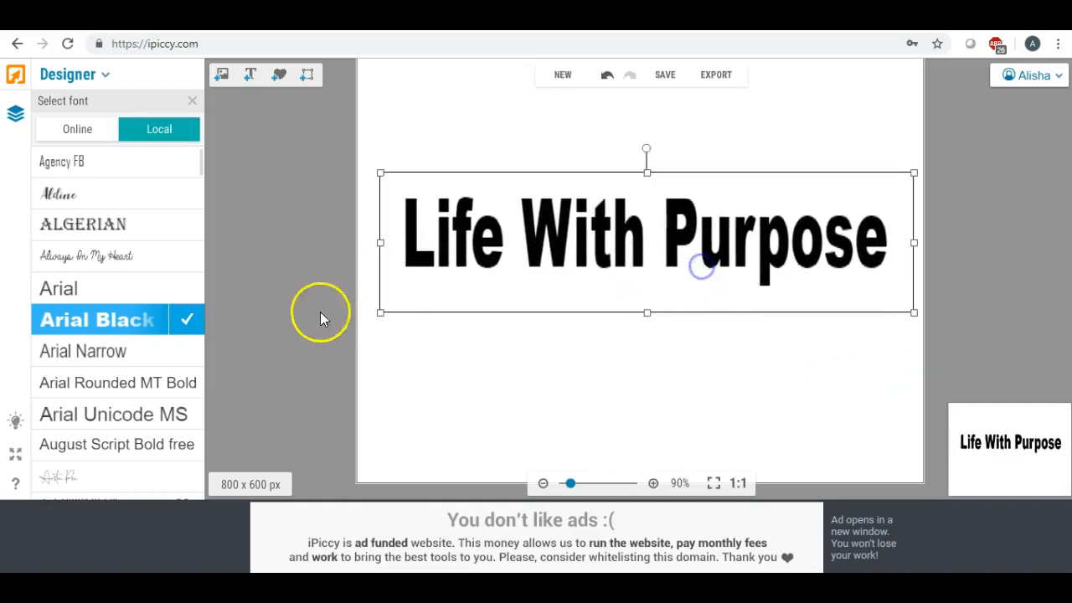
left_click(192, 321)
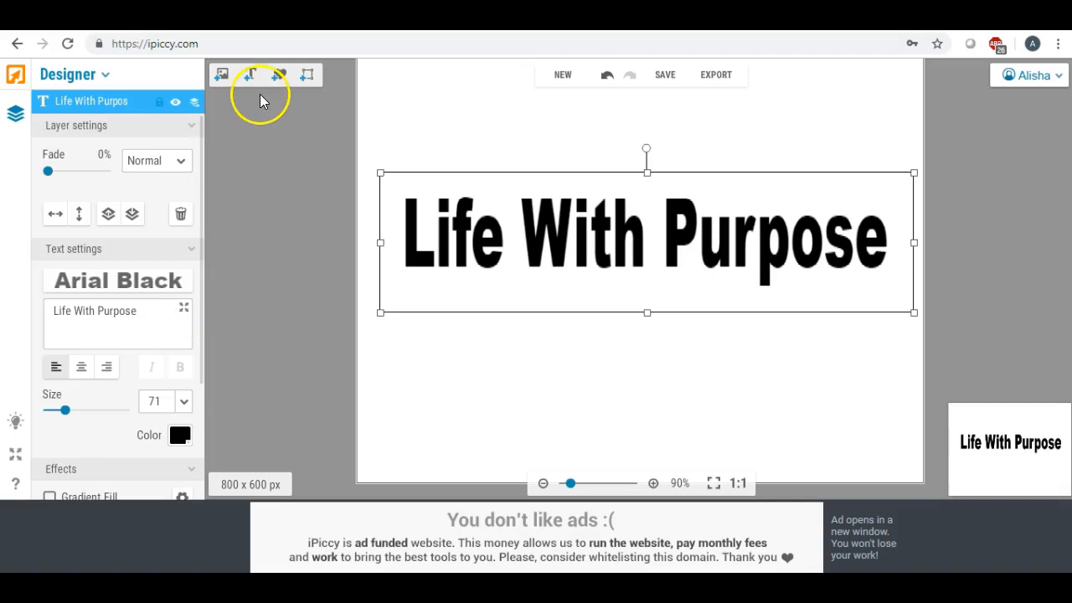
left_click(618, 363)
left_click(630, 260)
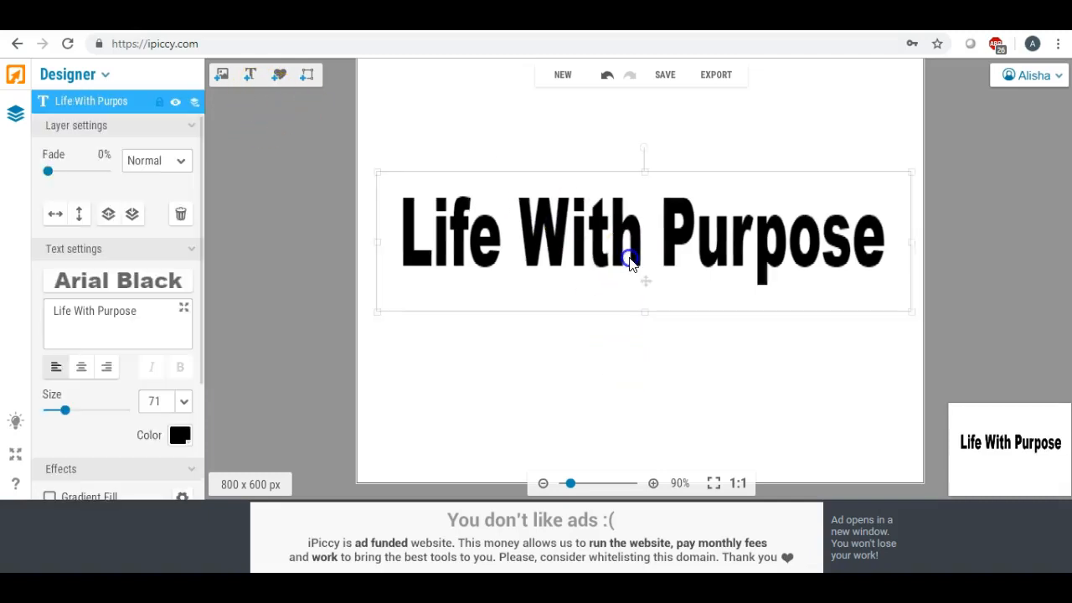
left_click(609, 351)
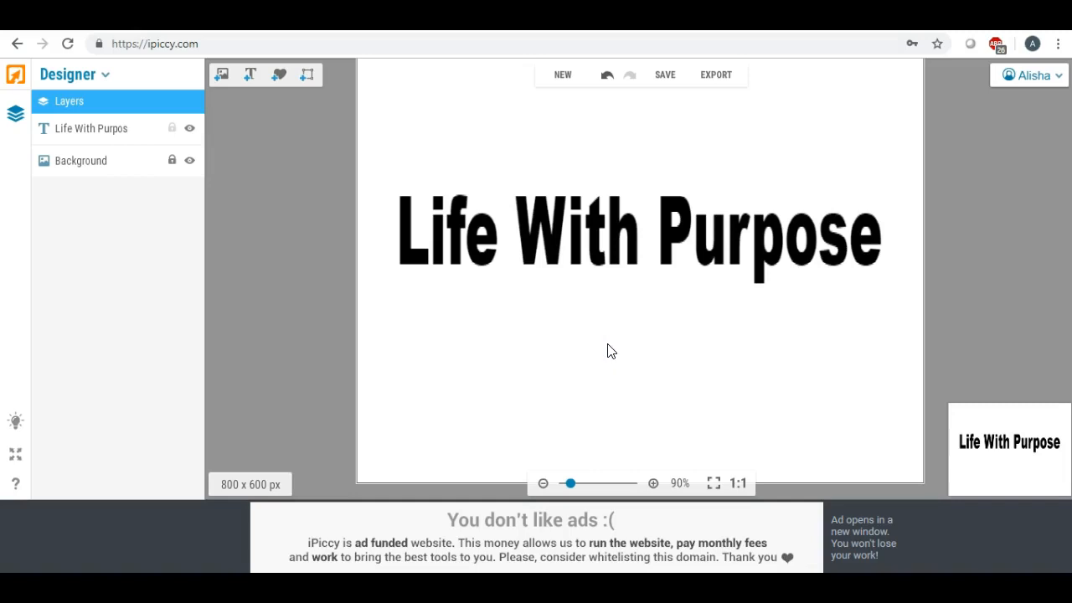
Step: Place the uploaded pink glitter texture over "Life With Purpose" and stretch it sideways to cover all the lettering
left_click(222, 76)
left_click_drag(202, 159, 201, 178)
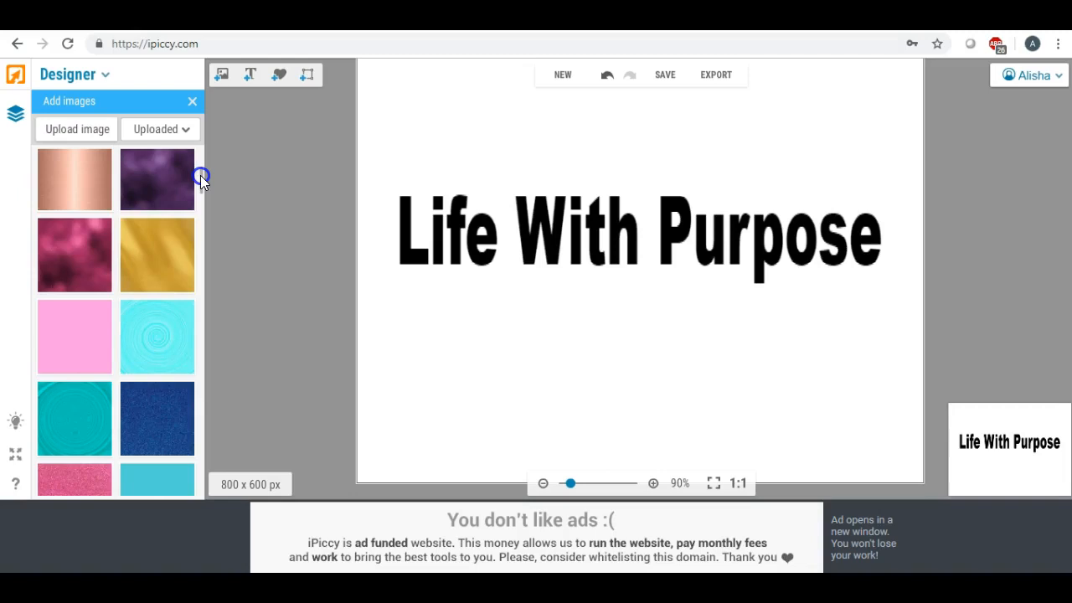
scroll(200, 176, "down", 1)
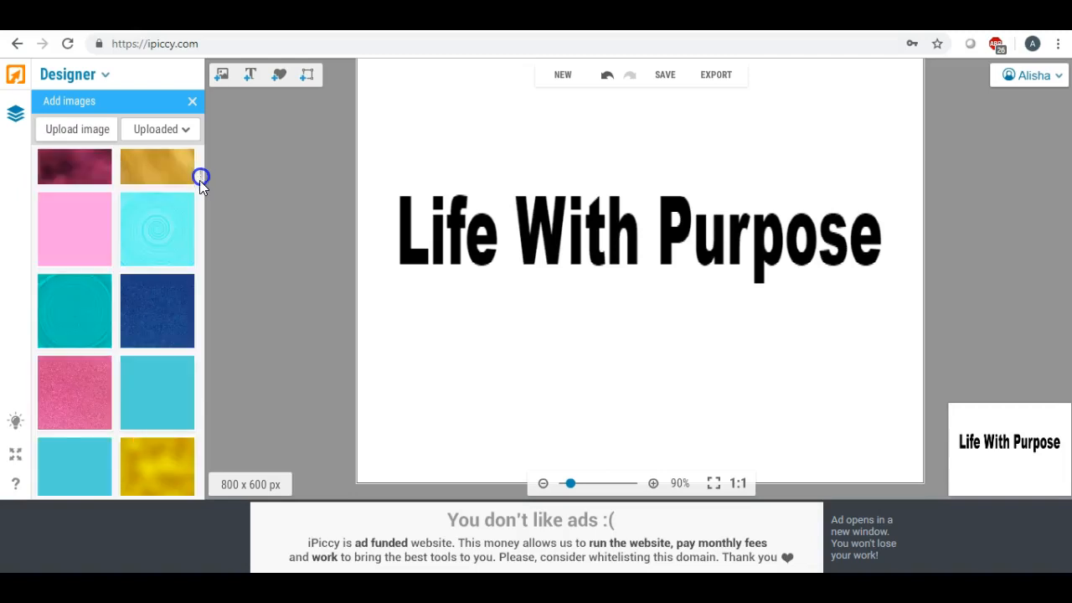
left_click_drag(74, 389, 449, 231)
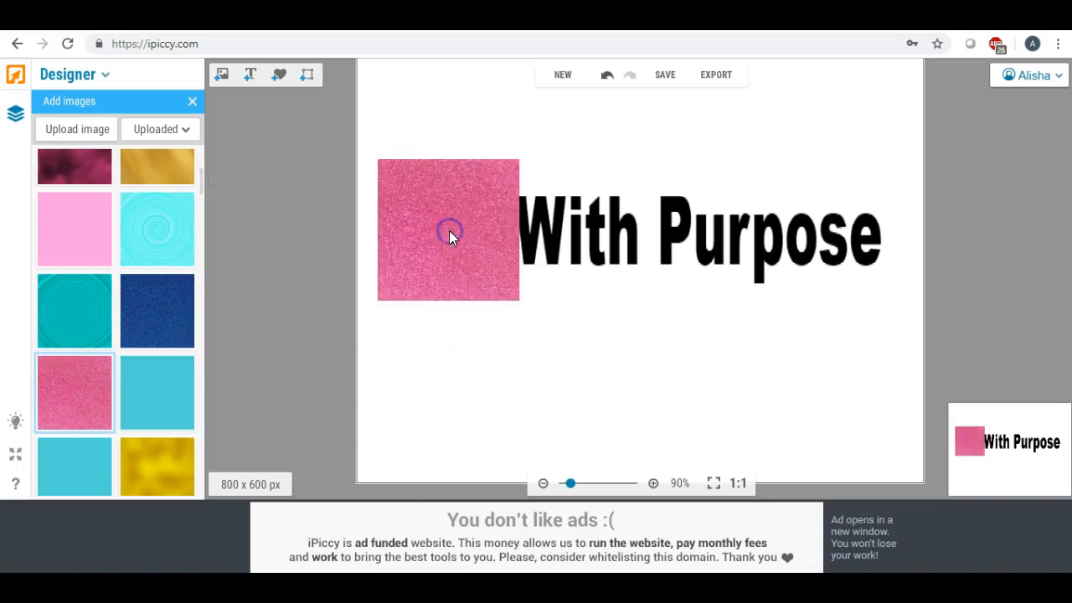
left_click(517, 236)
left_click_drag(518, 235, 907, 241)
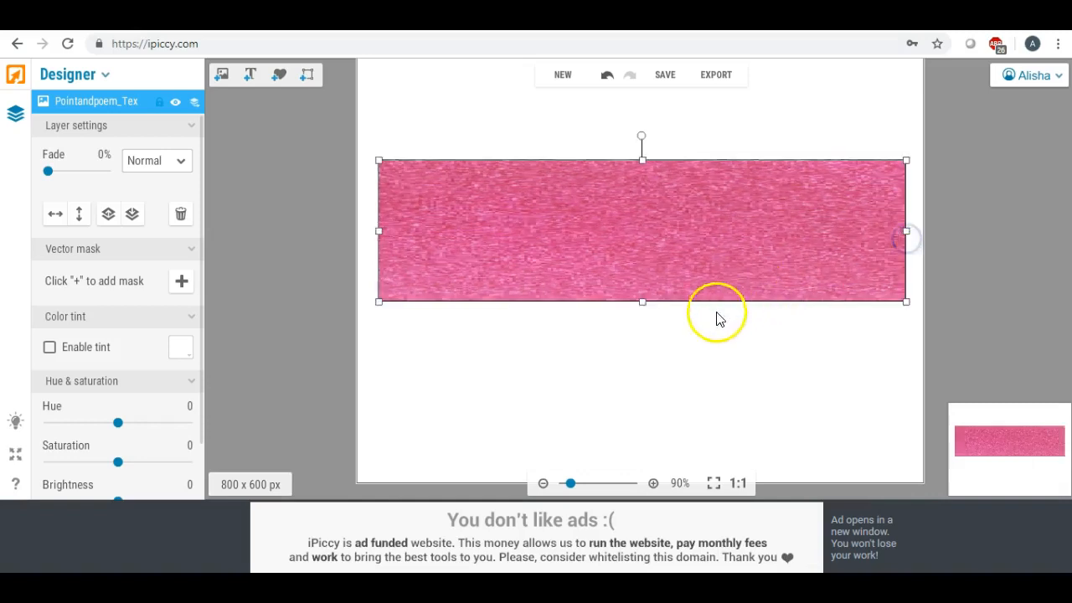
Step: Set the pink glitter layer's blend mode to Lighten
left_click(176, 163)
left_click(172, 156)
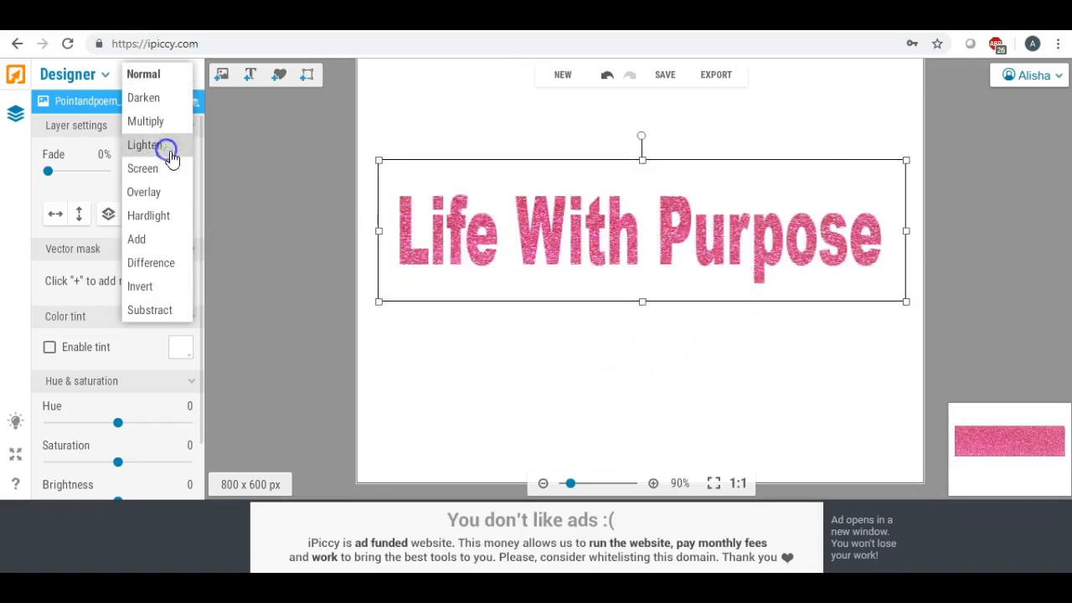
left_click(472, 388)
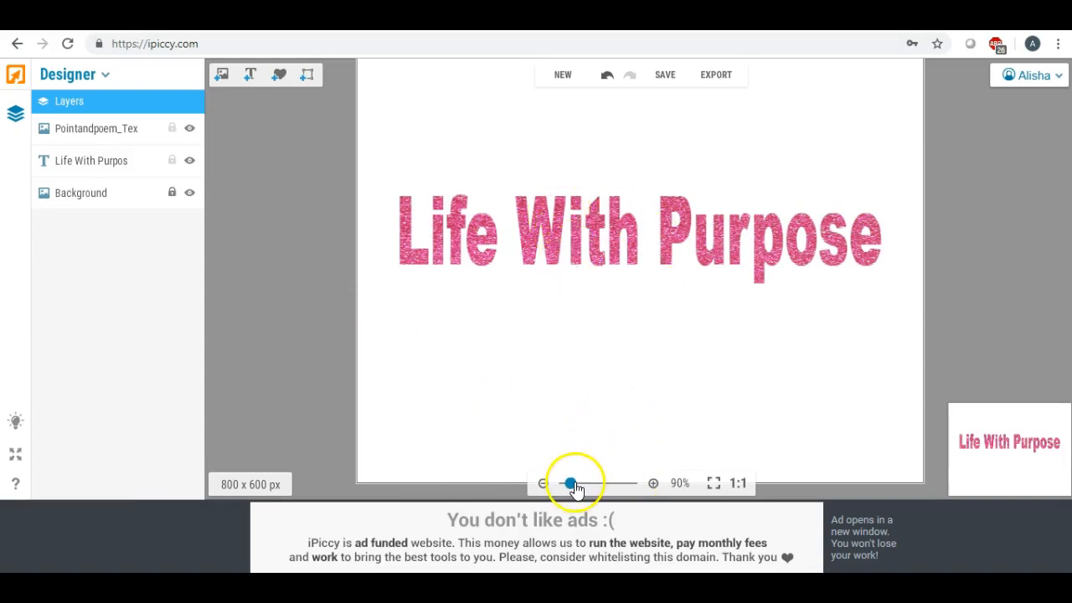
Step: Inspect the glitter lettering up close, then delete the pink glitter texture layer
left_click_drag(573, 484, 587, 484)
scroll(565, 355, "up", 5)
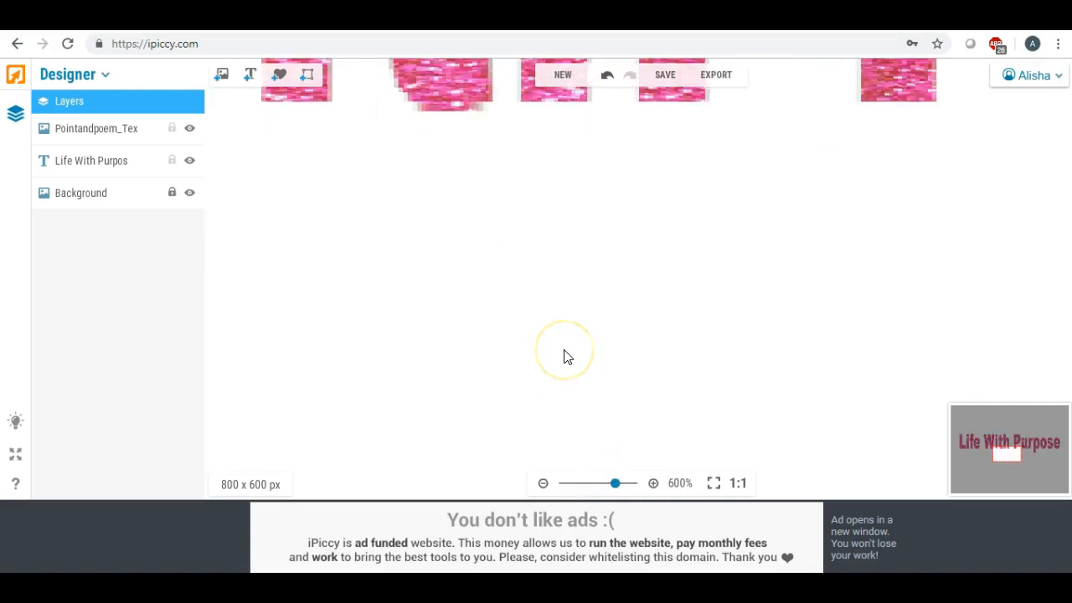
scroll(565, 355, "down", 5)
left_click_drag(576, 484, 570, 485)
left_click(528, 254)
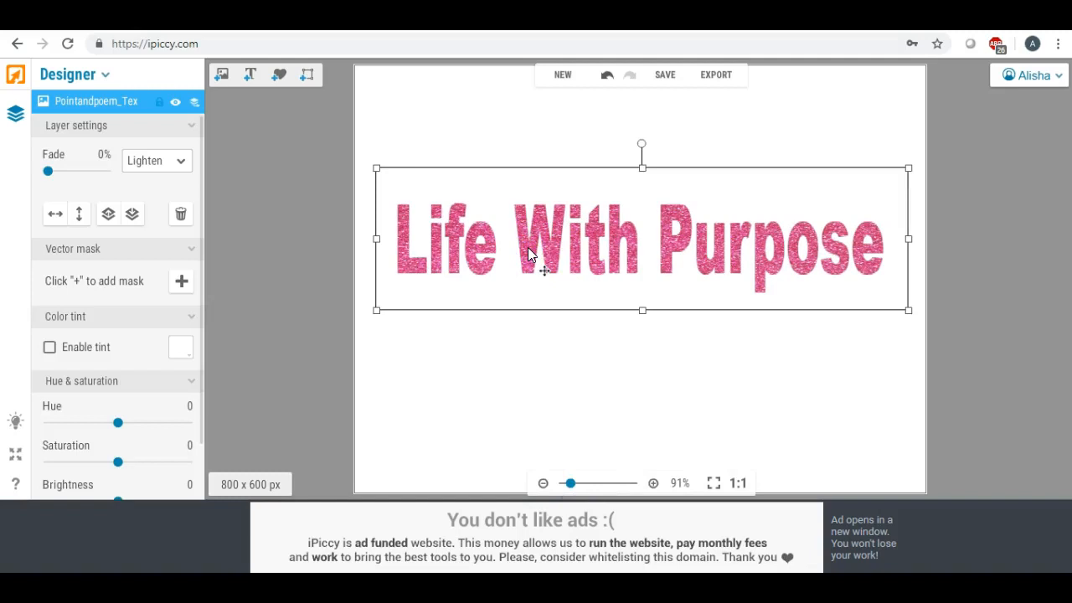
key("Delete")
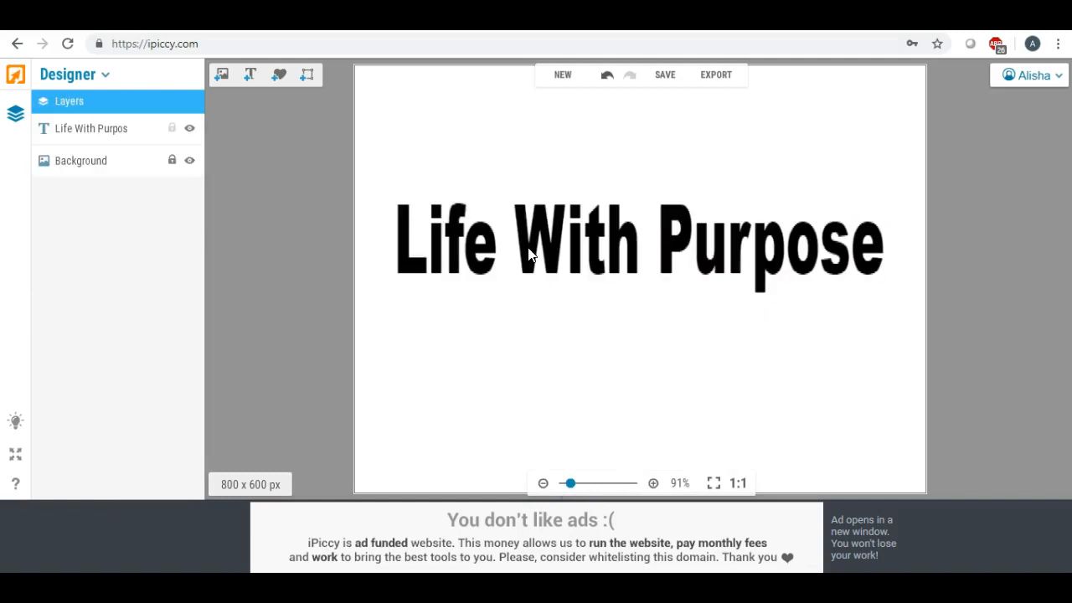
Step: Place the uploaded gold foil texture over "Life With Purpose" and stretch it sideways to cover all the lettering
left_click(218, 78)
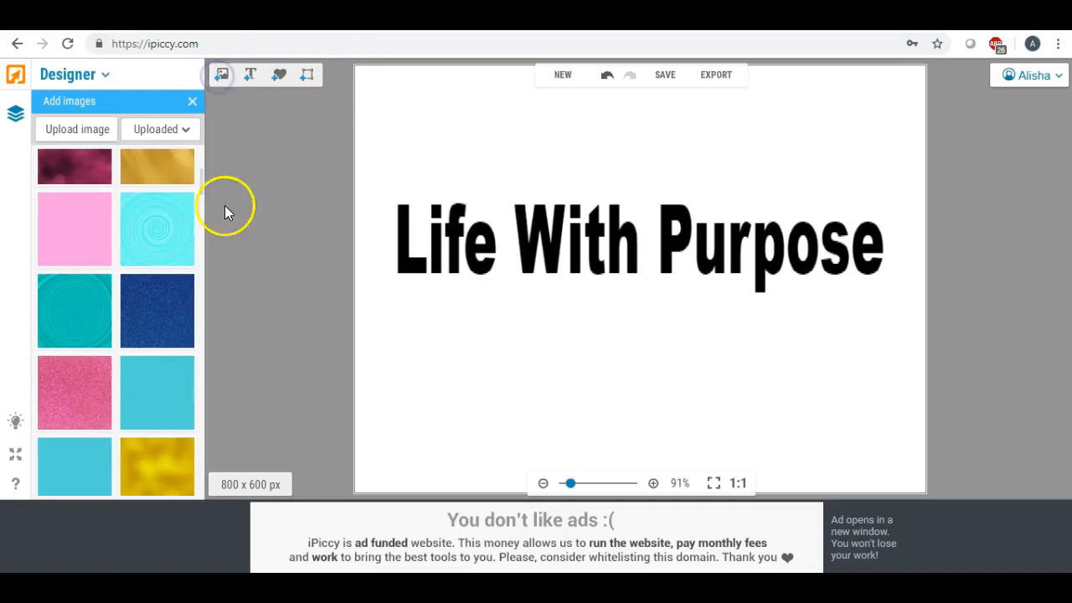
scroll(173, 299, "up", 2)
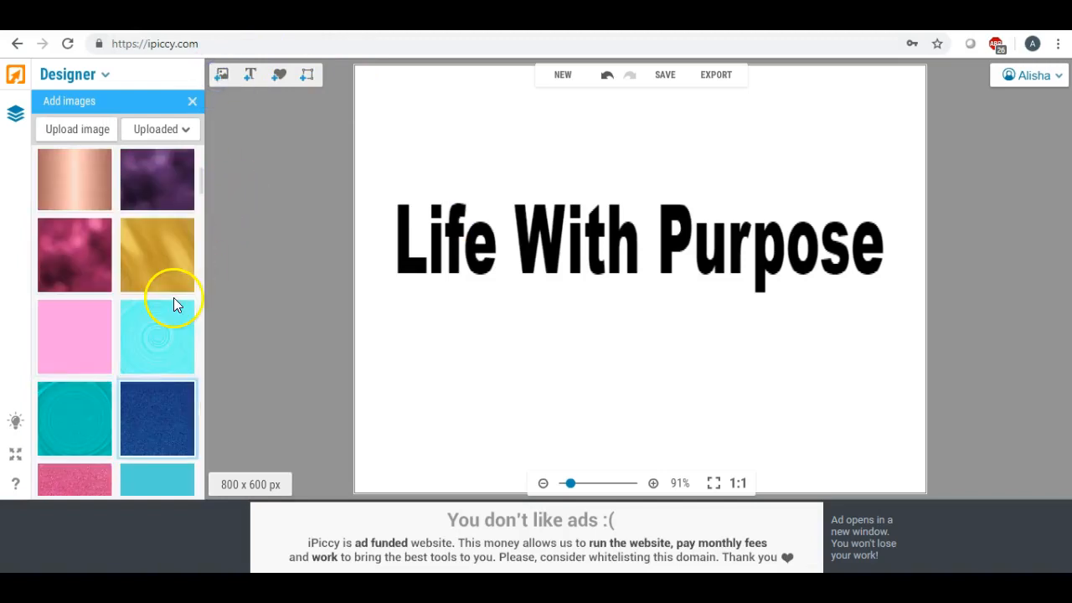
left_click_drag(156, 246, 438, 246)
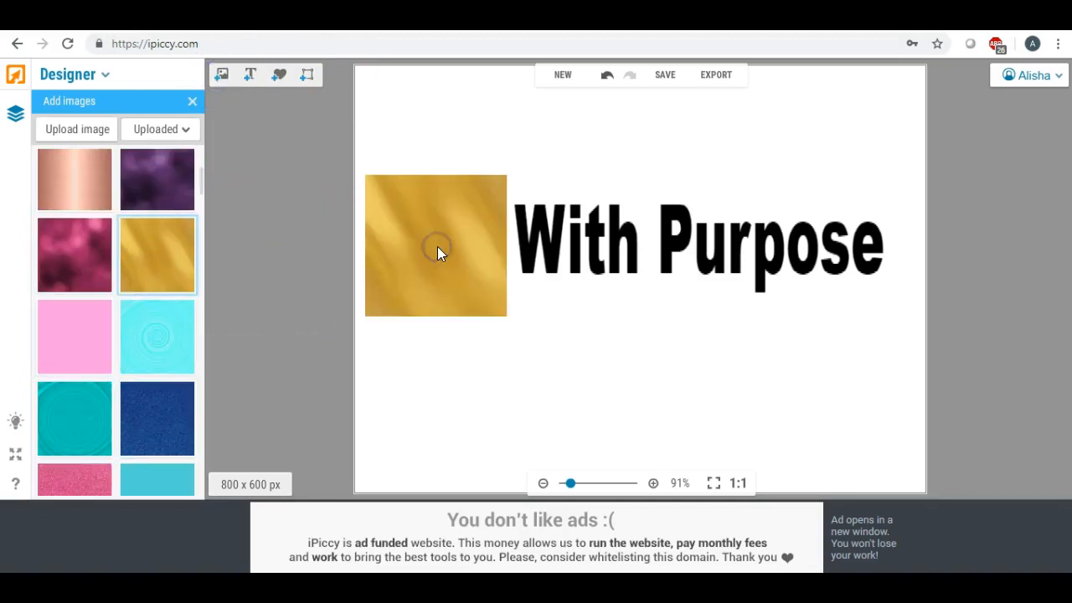
left_click(498, 247)
left_click_drag(508, 247, 920, 247)
Step: Set the gold foil layer's blend mode to Lighten
left_click(173, 163)
left_click(168, 146)
left_click(582, 391)
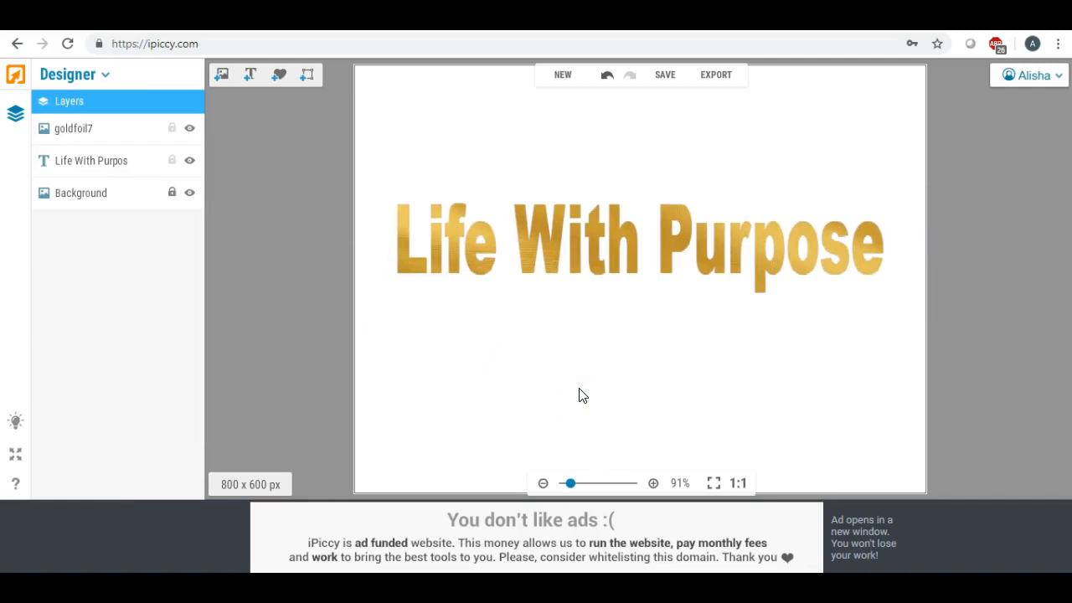
Step: Delete the gold foil texture and the "Life With Purpose" text, leaving only the white background
left_click(439, 236)
key("Delete")
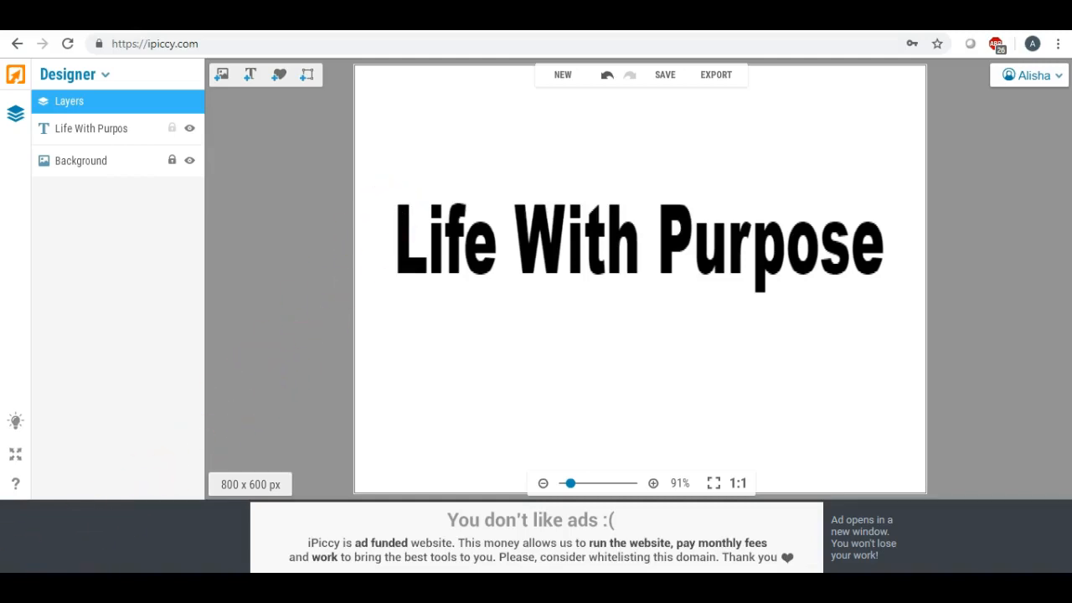
left_click(445, 237)
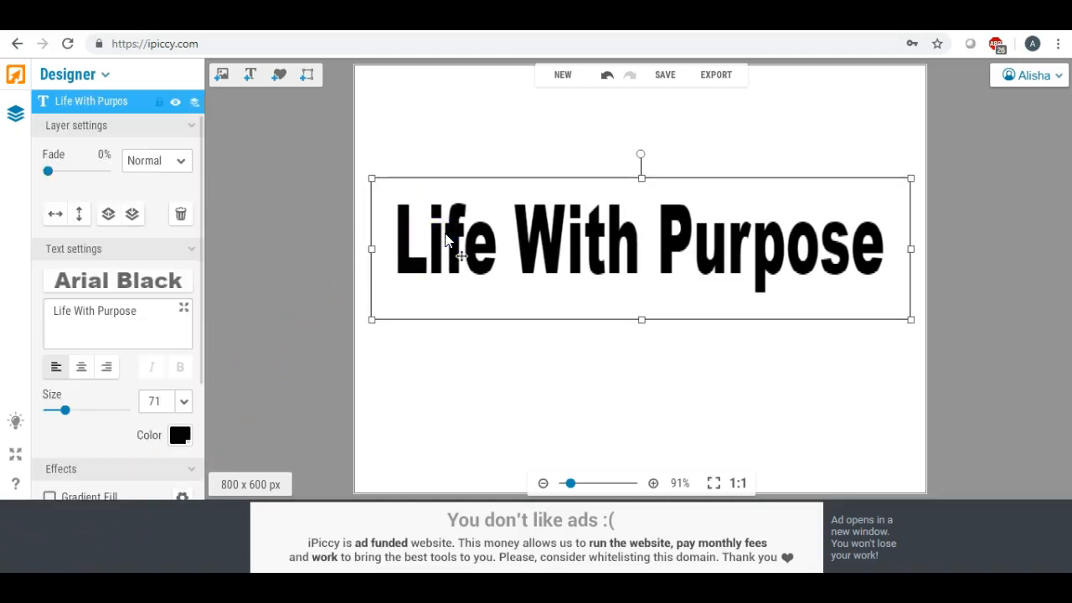
key("Delete")
left_click(368, 182)
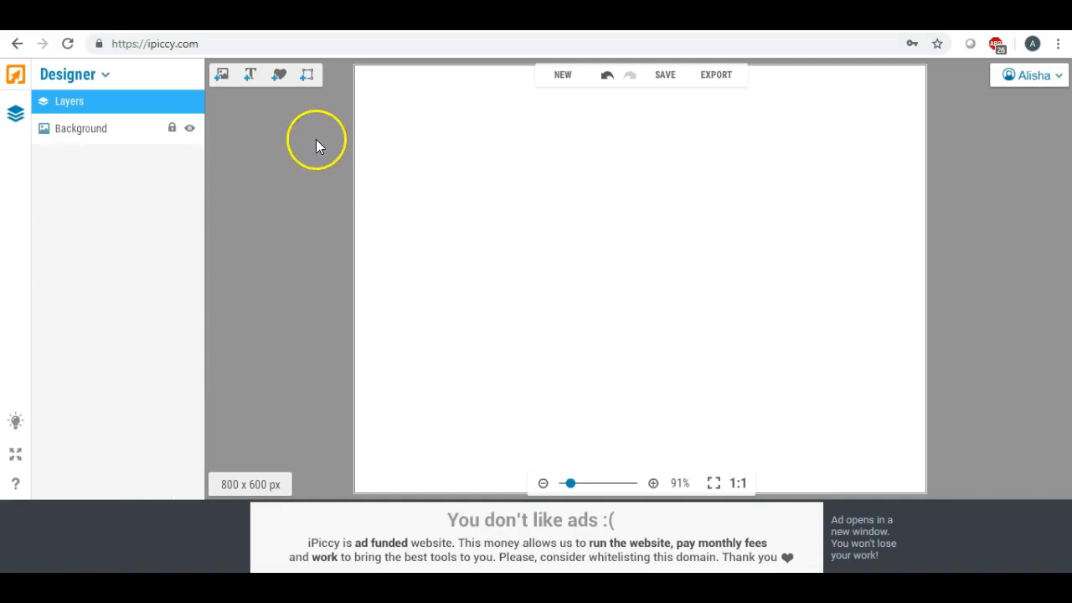
Step: Add the thick black moustache sticker with a jagged edge from the Facial Hair category to the canvas
left_click(279, 74)
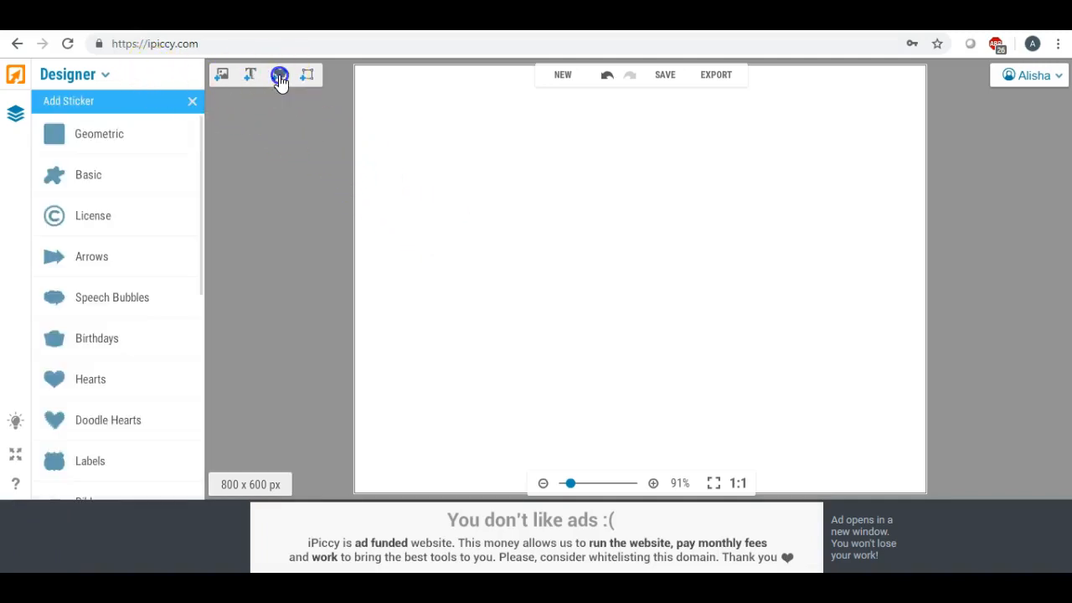
scroll(139, 208, "down", 5)
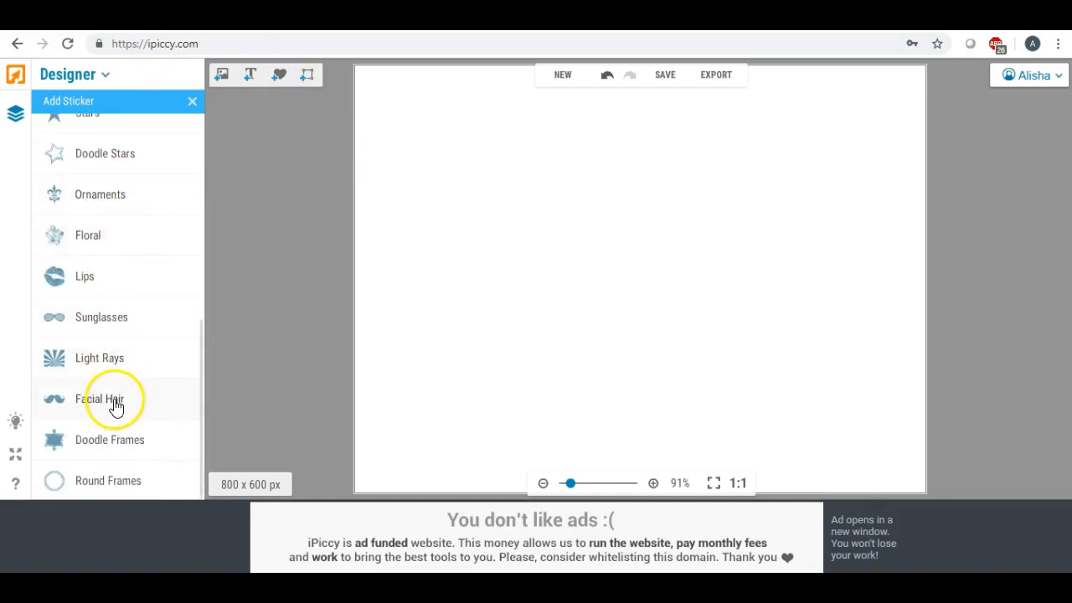
left_click(116, 402)
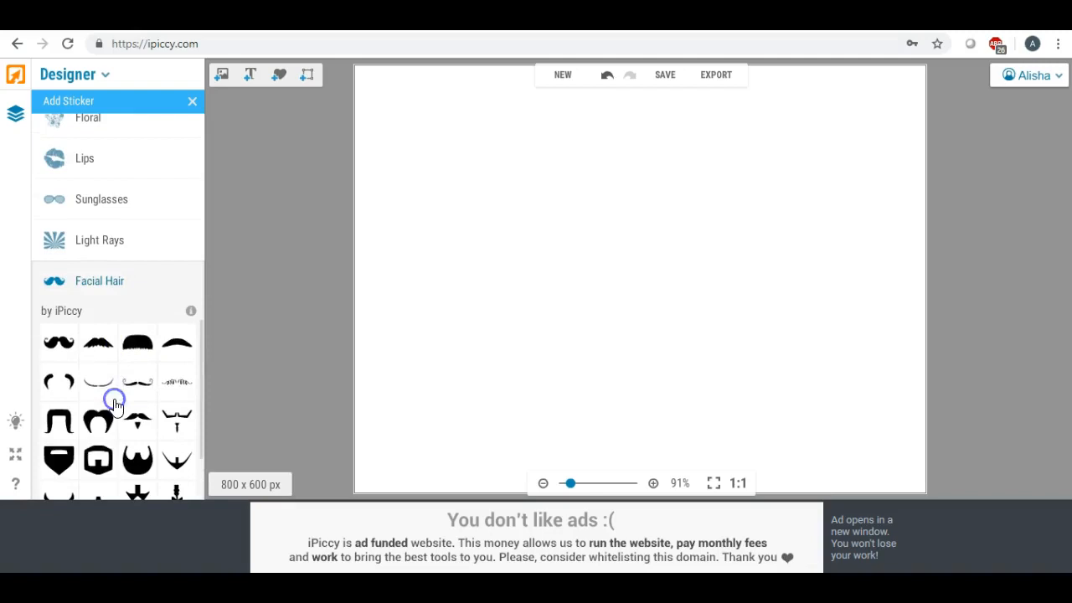
left_click(144, 348)
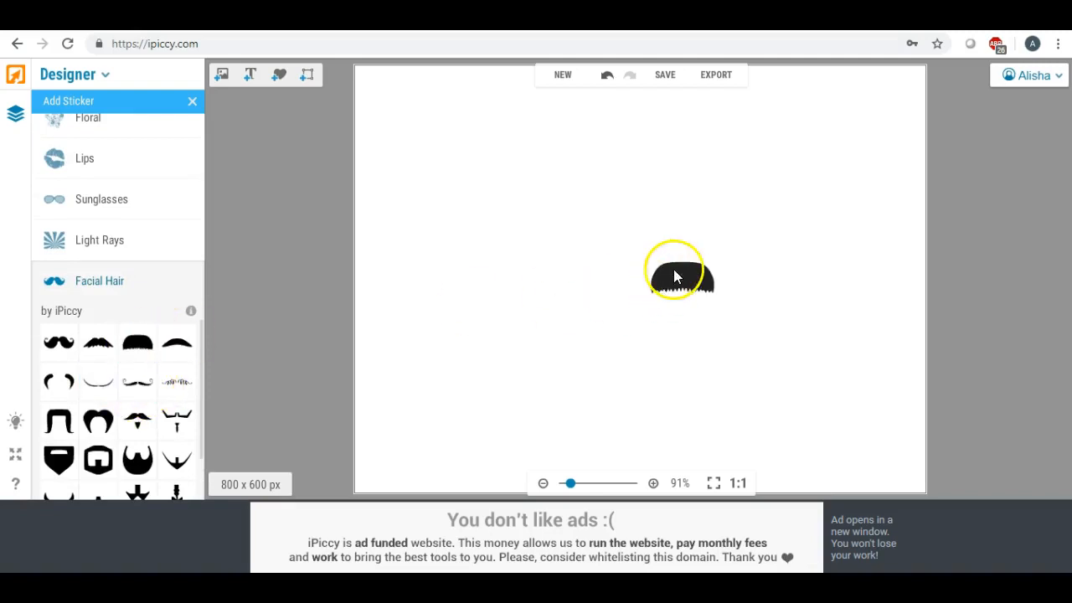
left_click_drag(677, 275, 570, 278)
Step: Enlarge the moustache sticker to about three quarters of the canvas width, flipped upside down, and center it on the canvas
left_click_drag(582, 239, 980, 503)
left_click(587, 277)
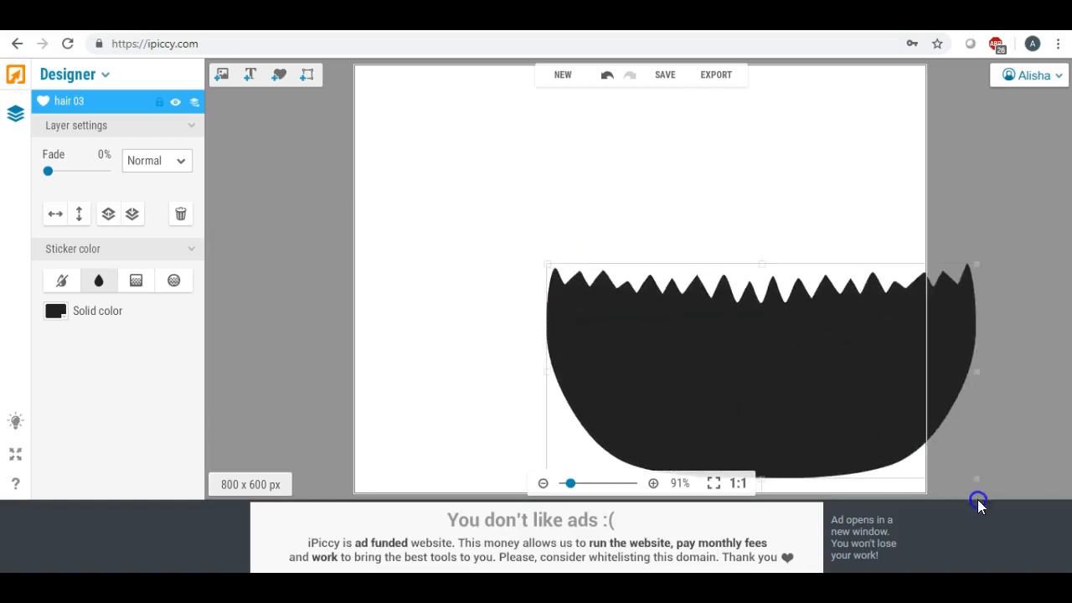
left_click_drag(821, 407, 686, 324)
left_click(757, 379)
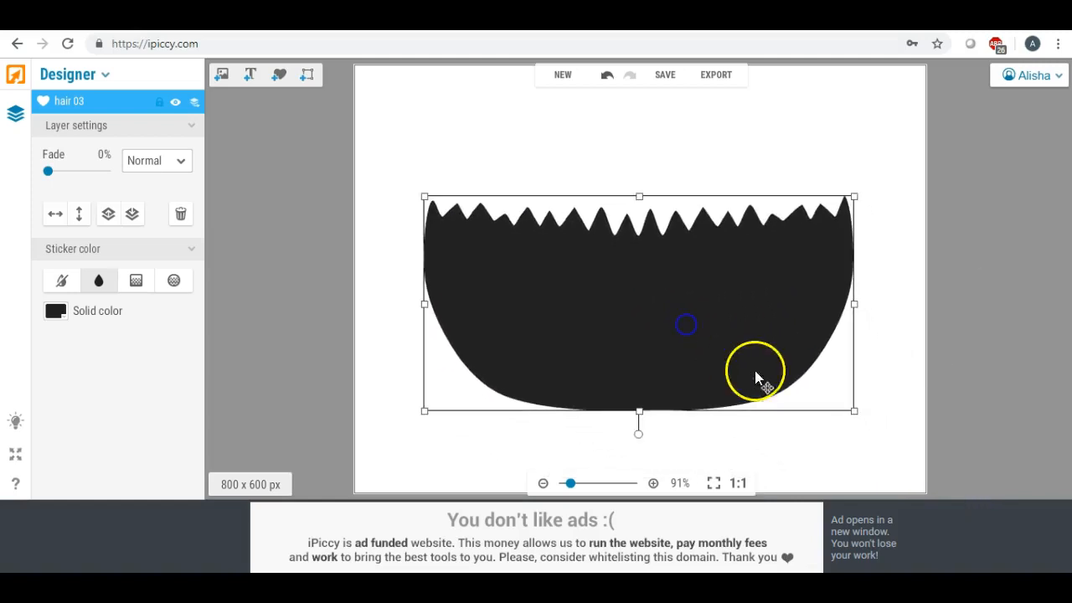
left_click(390, 248)
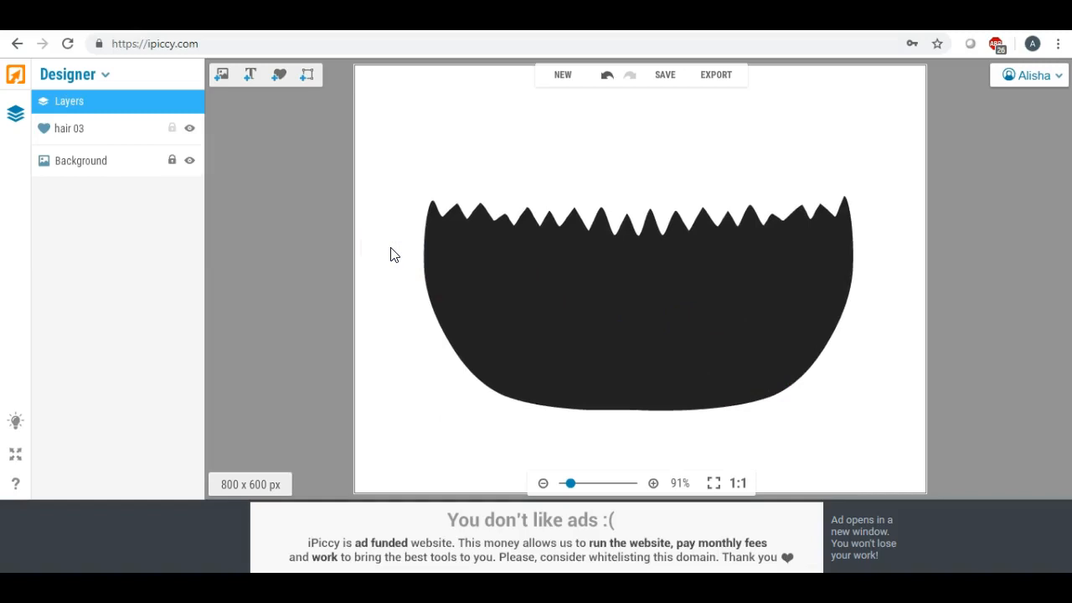
Step: Upload the texture Luxury Foil Paper-36 from the Foil&glitter paper folder on the Desktop
left_click(227, 80)
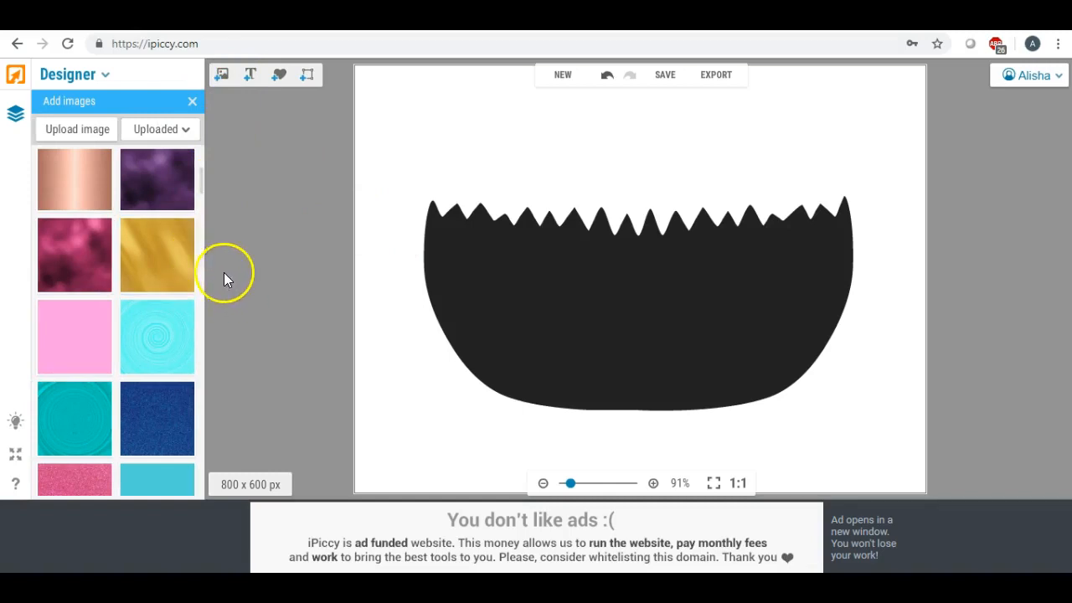
left_click(77, 129)
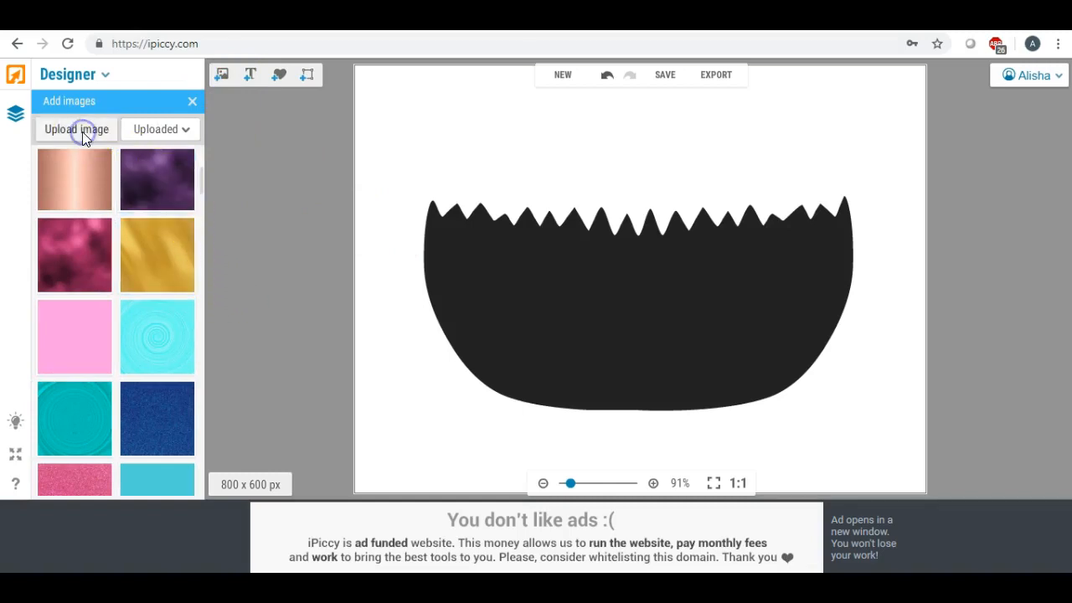
left_click(67, 89)
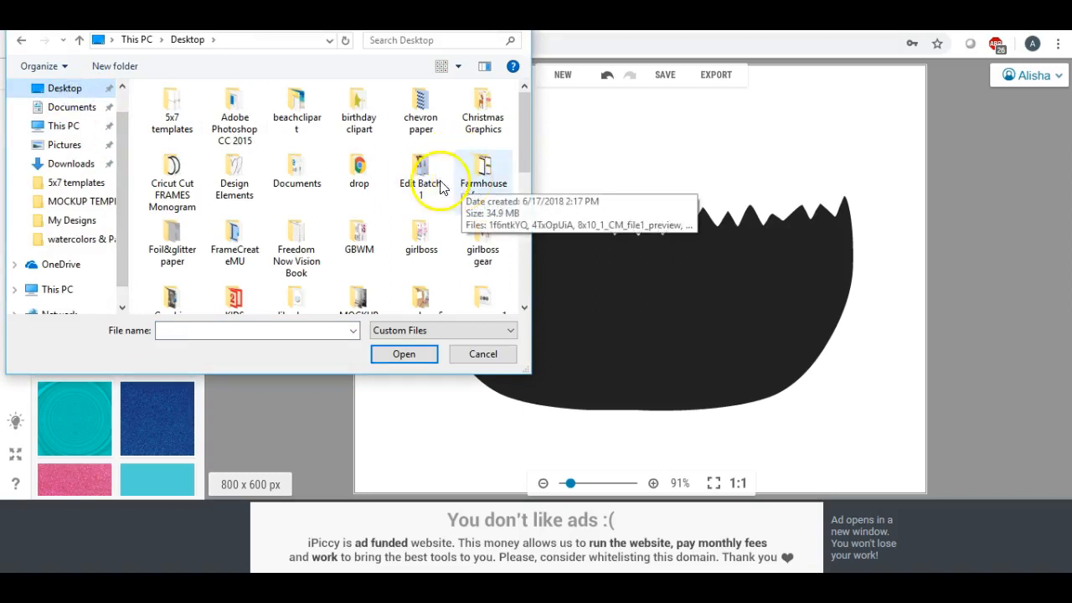
scroll(419, 188, "down", 1)
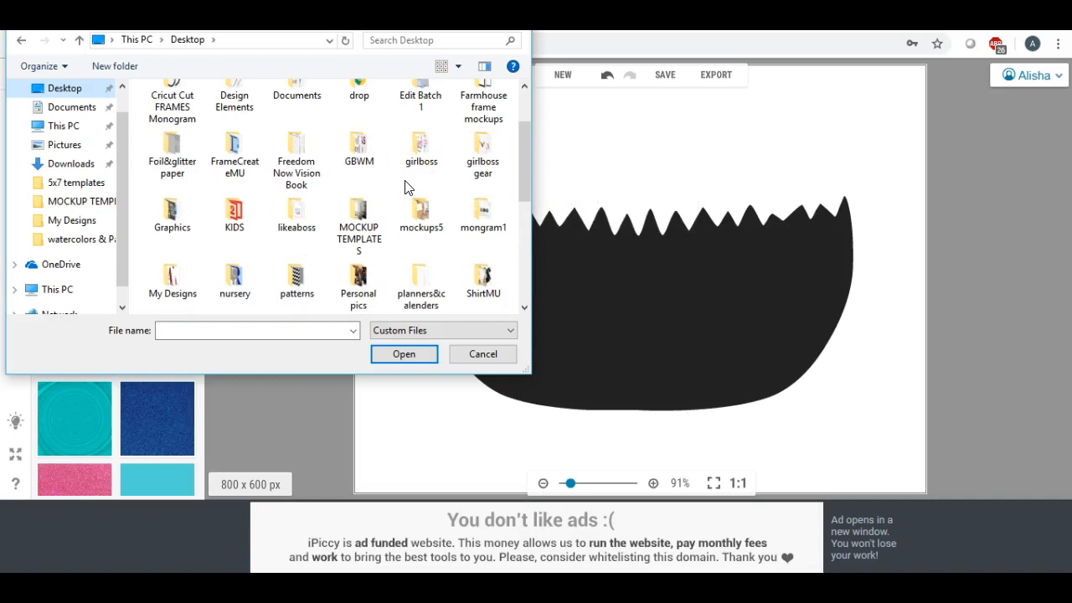
double_click(168, 155)
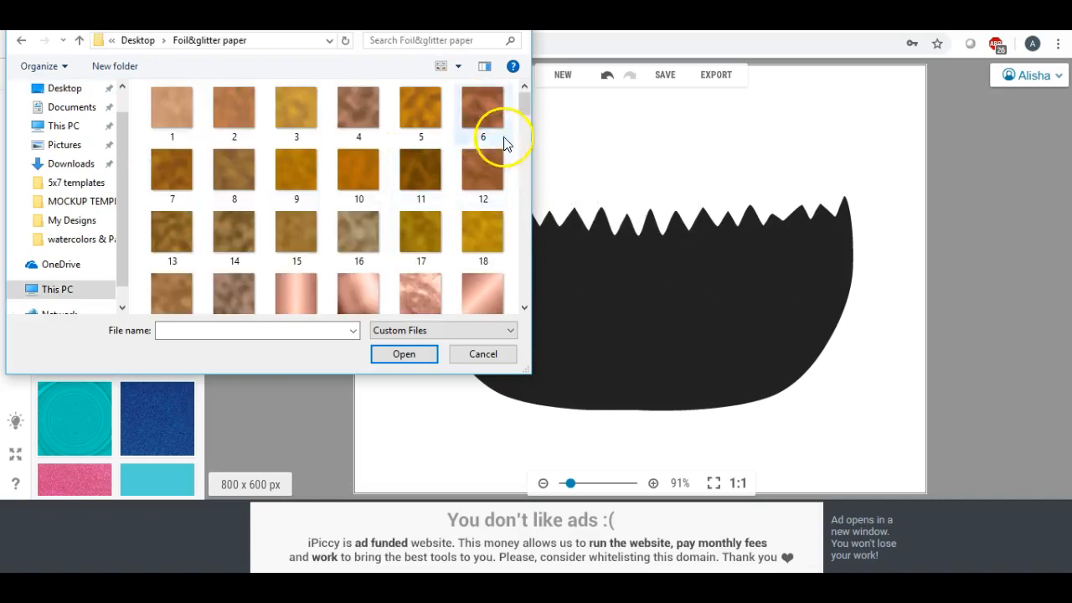
left_click(525, 308)
left_click_drag(527, 309, 526, 309)
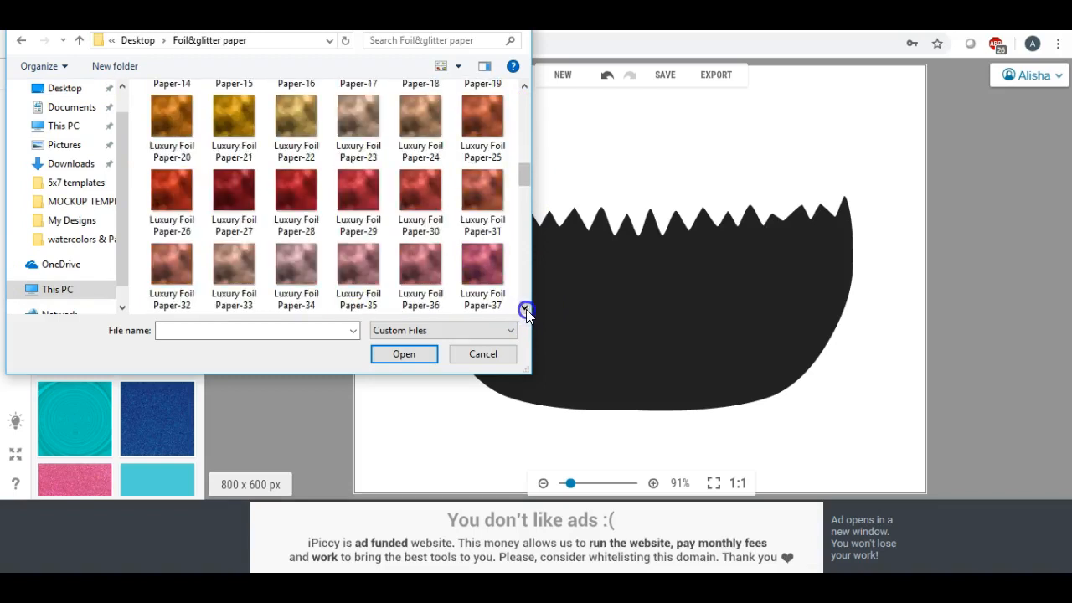
left_click(526, 309)
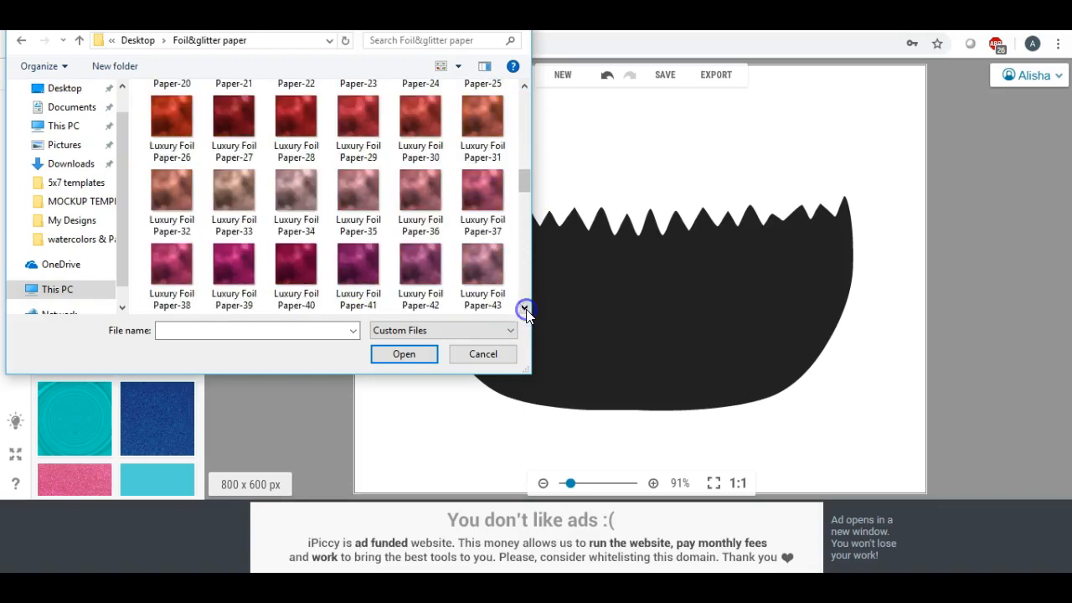
left_click(431, 182)
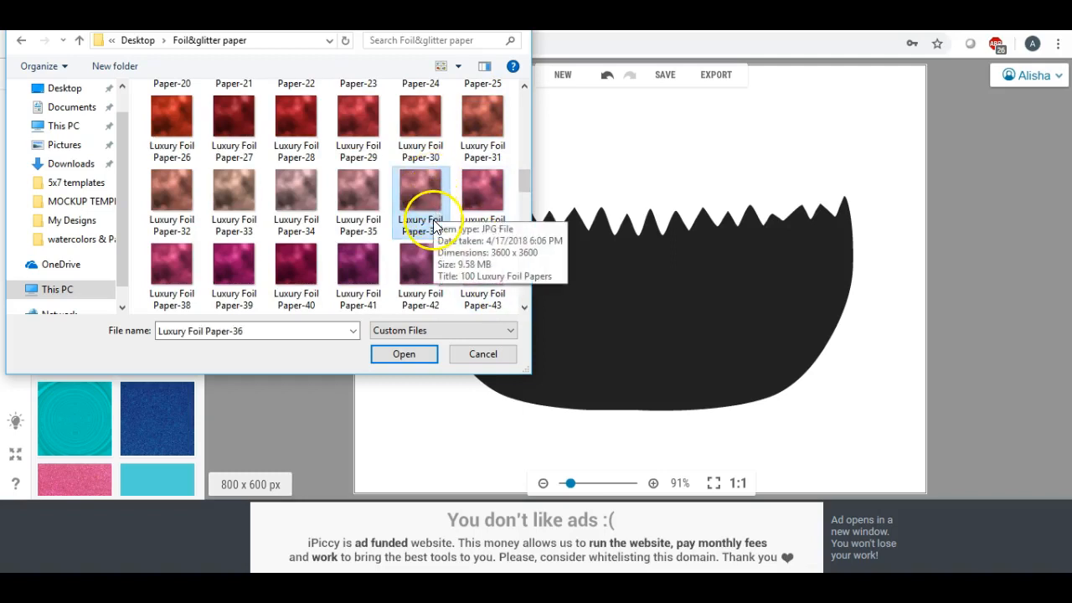
scroll(435, 226, "down", 1)
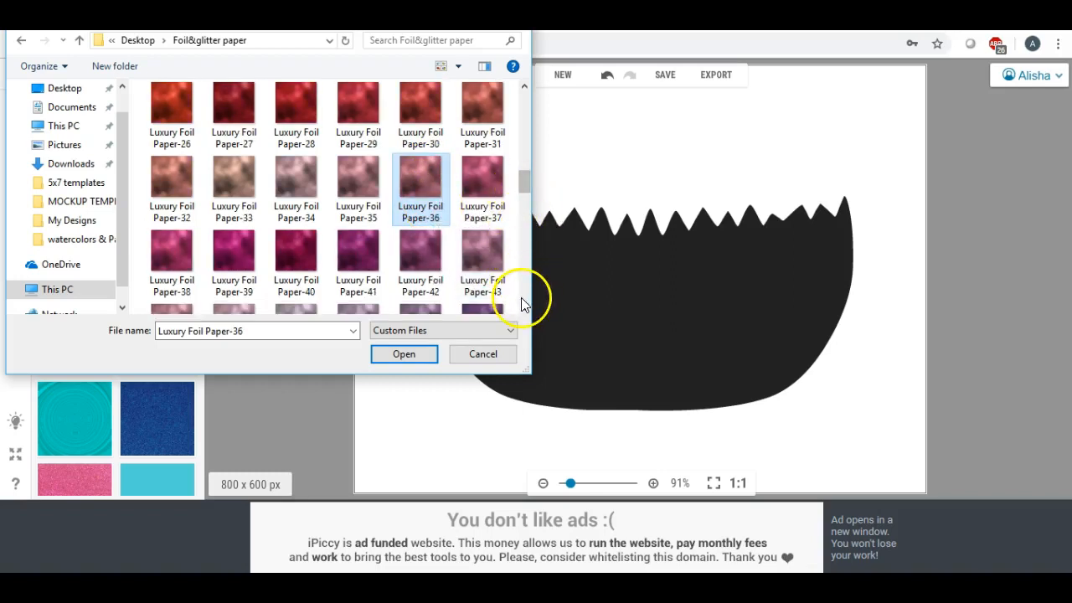
key("Return")
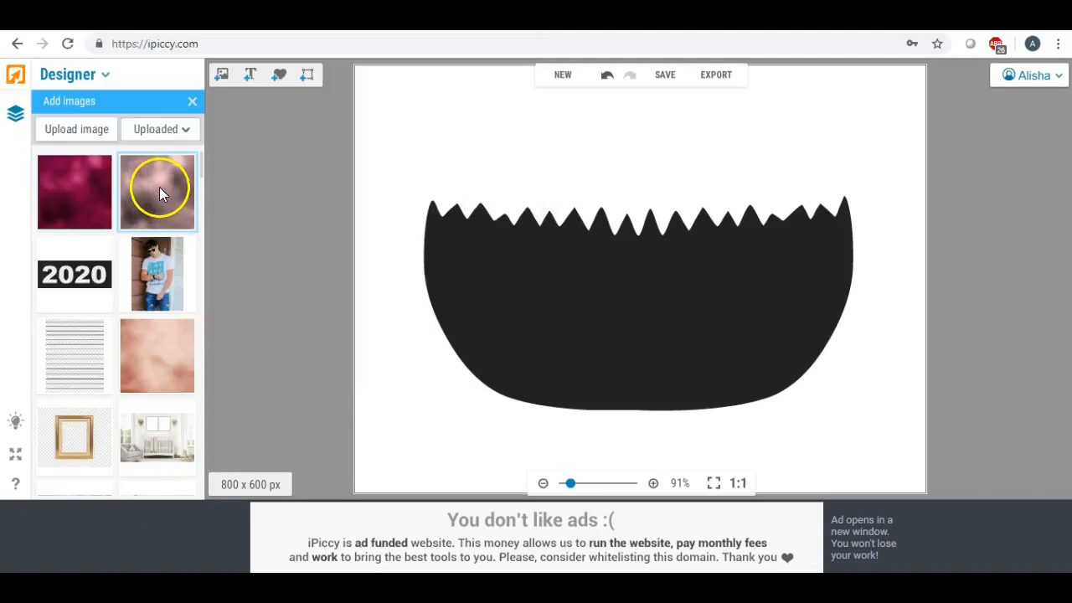
Step: Place the dusty pink foil texture over the moustache sticker and stretch it sideways and downward to cover the whole shape
left_click_drag(161, 182, 455, 253)
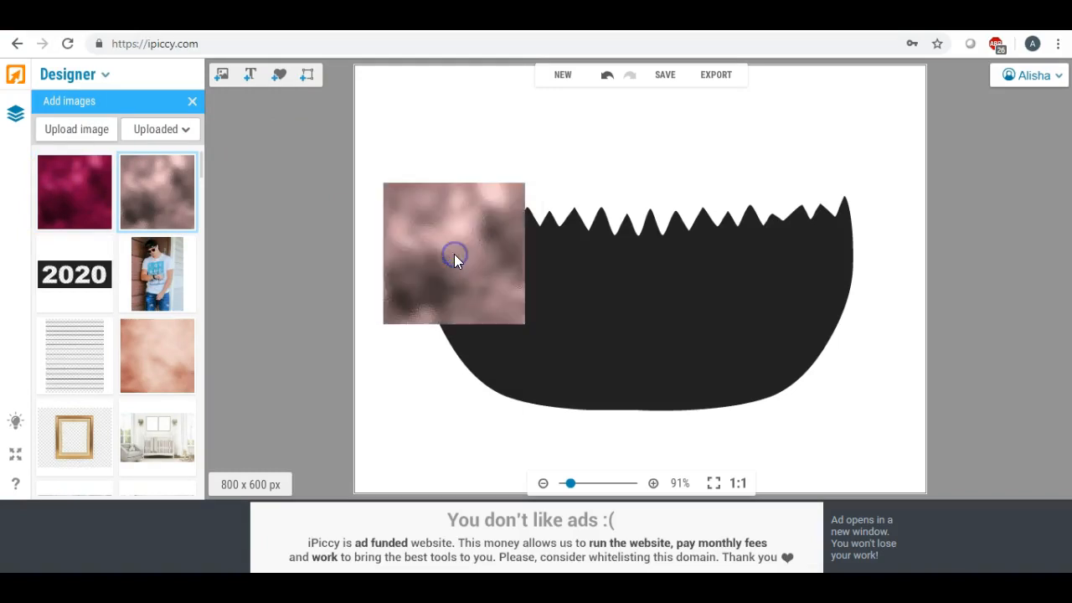
left_click(522, 246)
left_click_drag(526, 255, 889, 254)
left_click_drag(635, 326, 644, 471)
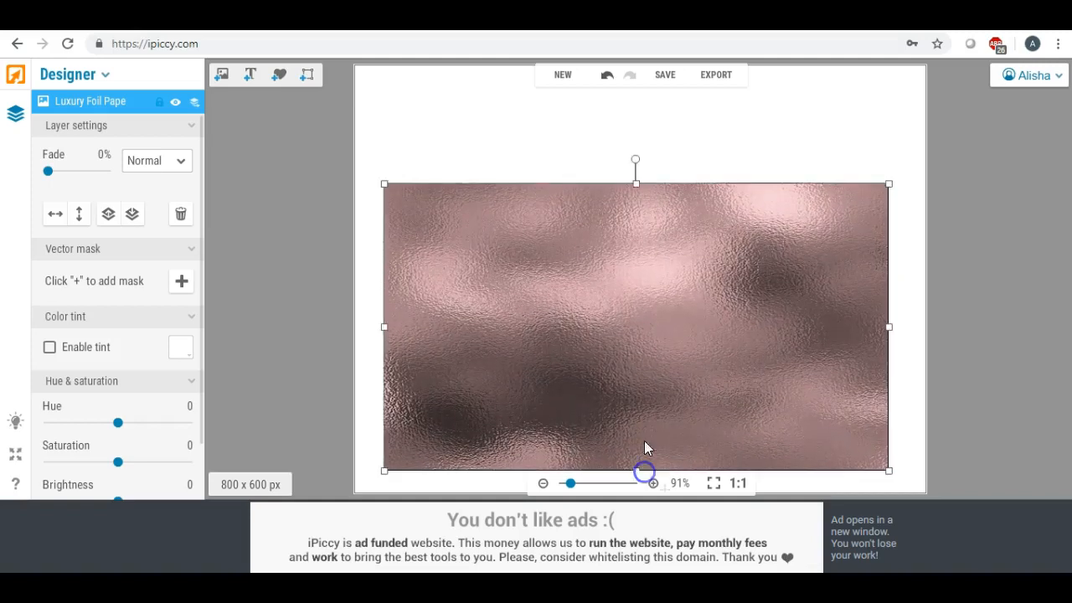
Step: Stretch the pink foil texture upward to make it taller, then shift it down so it fully covers the moustache sticker
left_click_drag(637, 334, 648, 339)
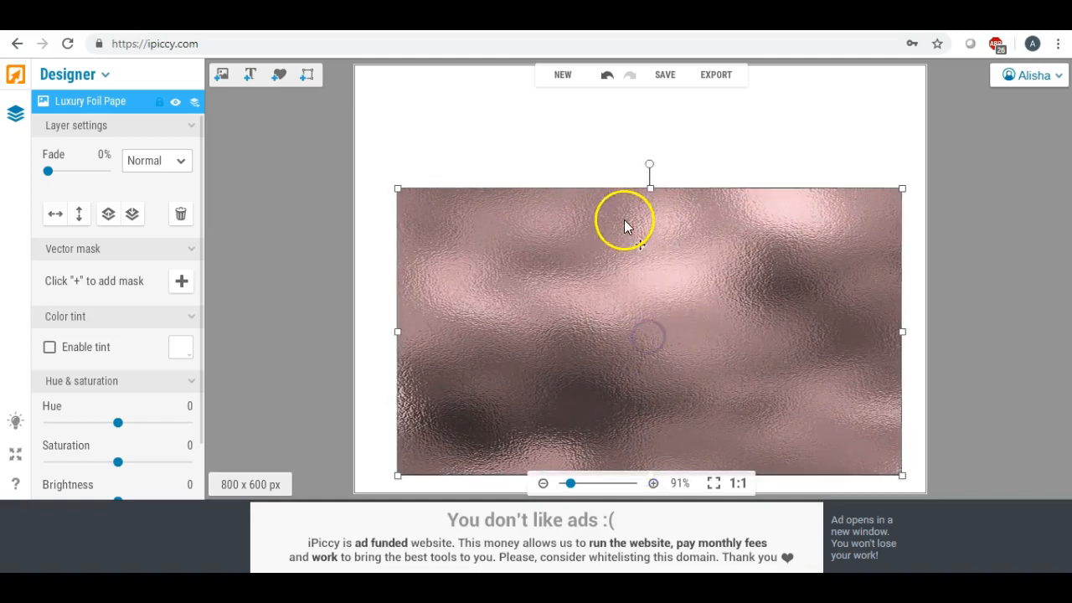
left_click_drag(650, 188, 646, 72)
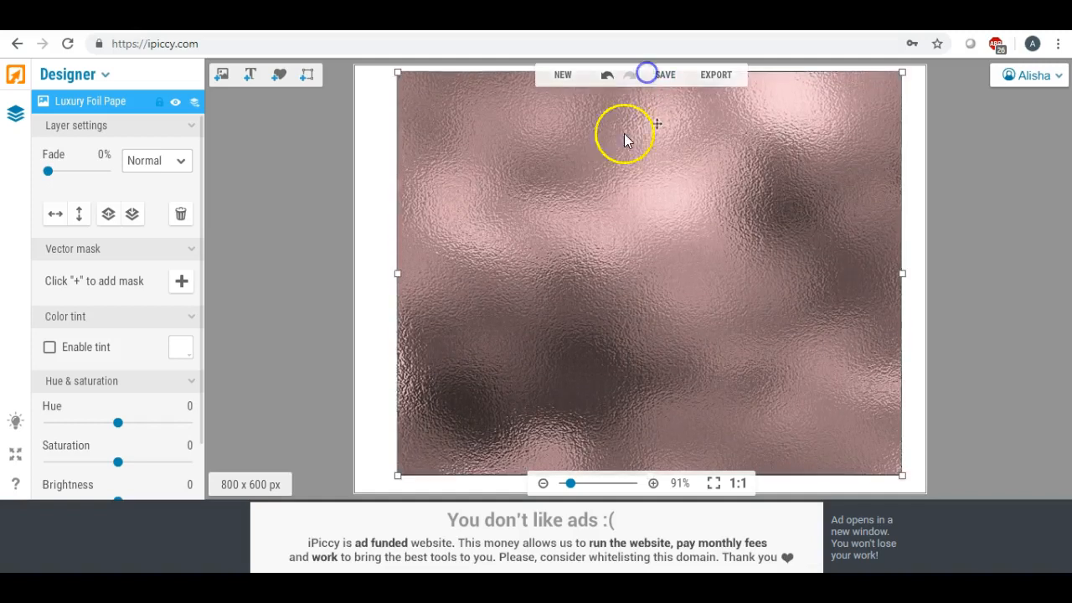
left_click_drag(611, 196, 616, 284)
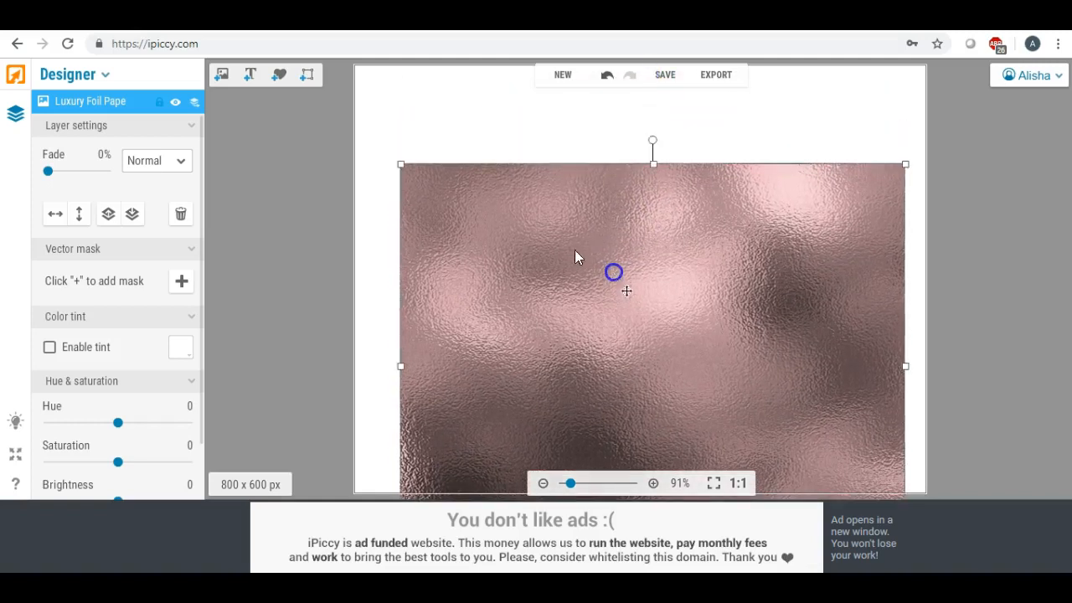
Step: Set the foil texture layer's blend mode to Lighten and deselect the layer
left_click(175, 160)
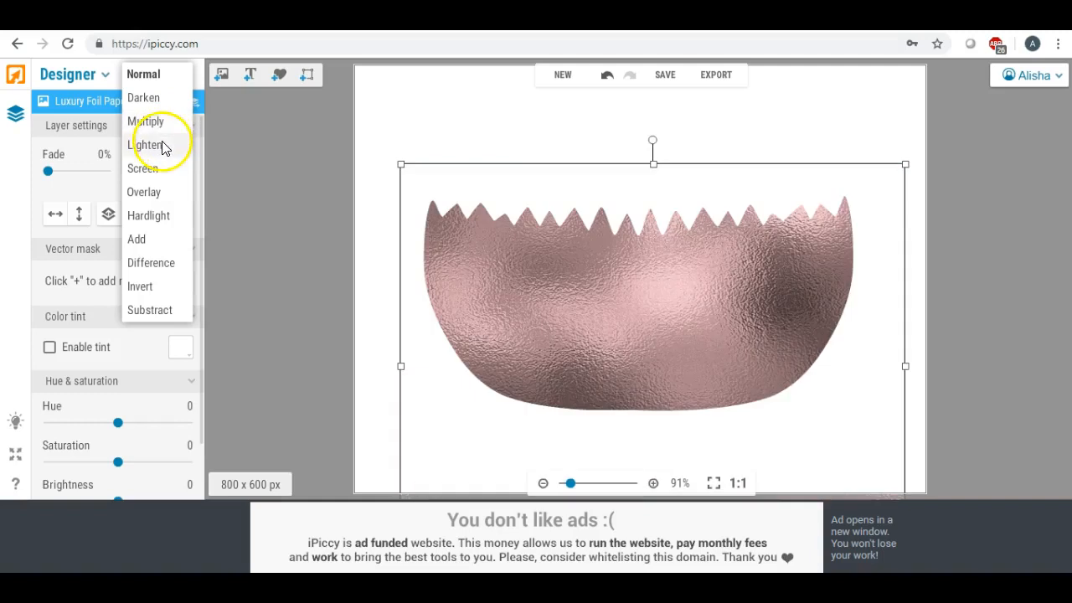
left_click(161, 144)
left_click(427, 130)
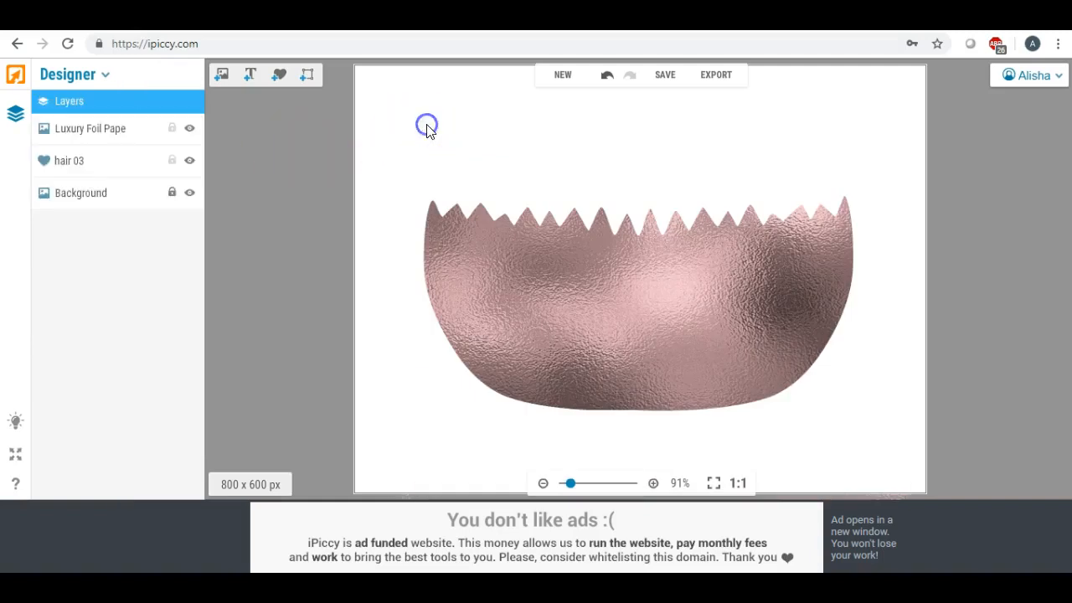
Step: Export the flattened design to the Editor and crop it to 676 x 382 px around the foil-filled shape
left_click(714, 74)
left_click(624, 330)
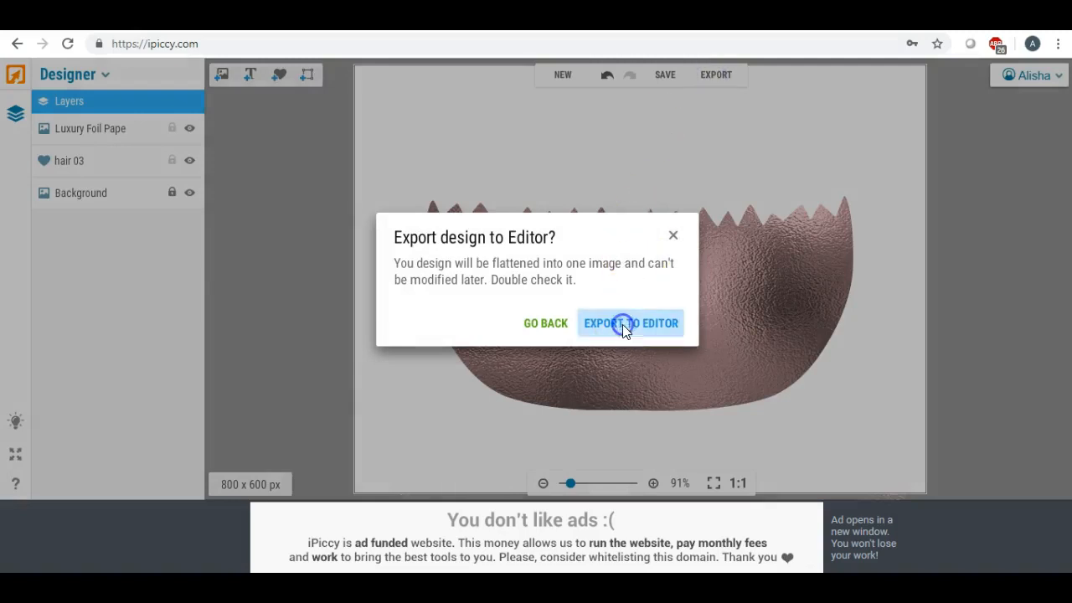
left_click(120, 176)
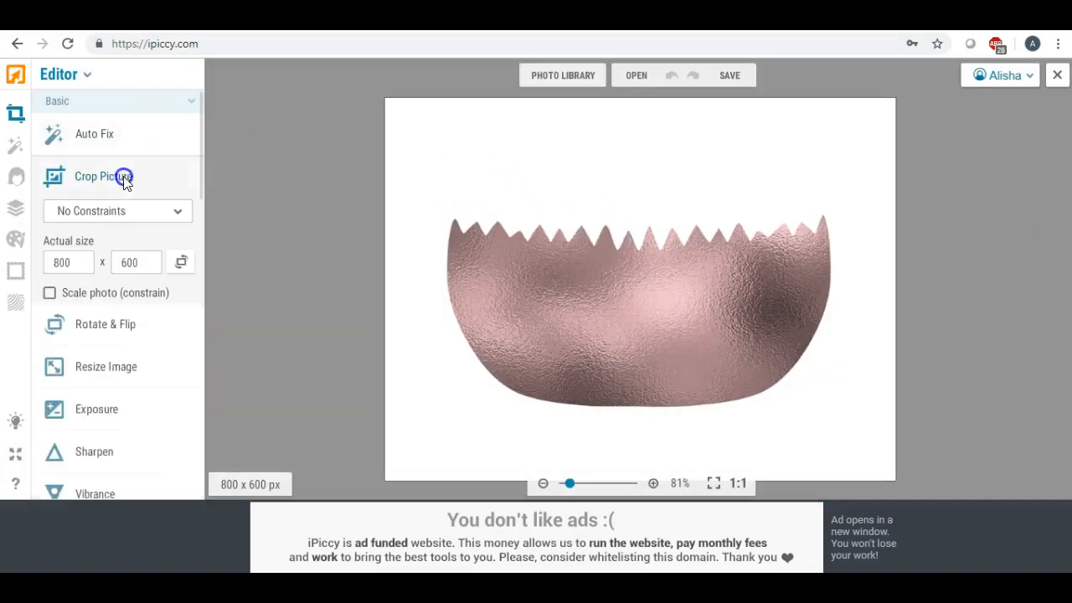
left_click_drag(688, 258, 625, 260)
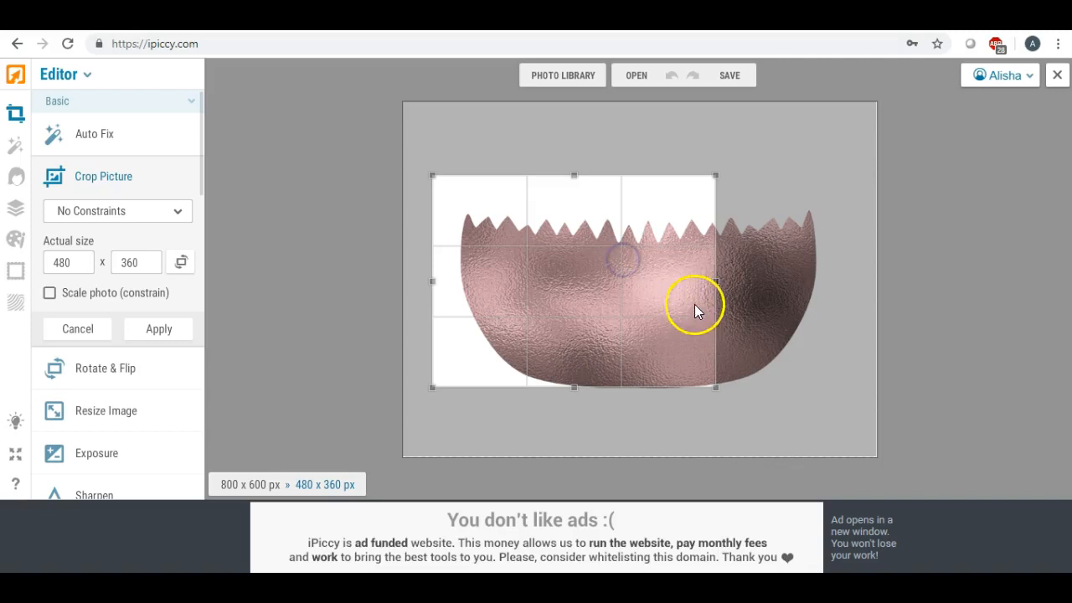
left_click_drag(714, 281, 841, 277)
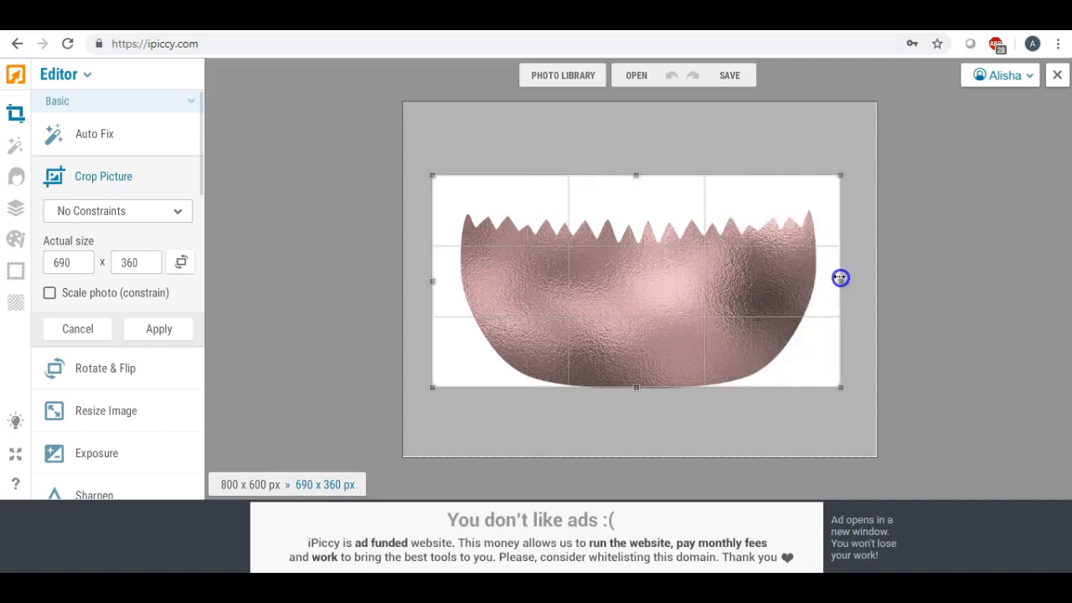
left_click_drag(435, 285, 441, 284)
left_click_drag(645, 388, 647, 410)
left_click_drag(641, 175, 643, 184)
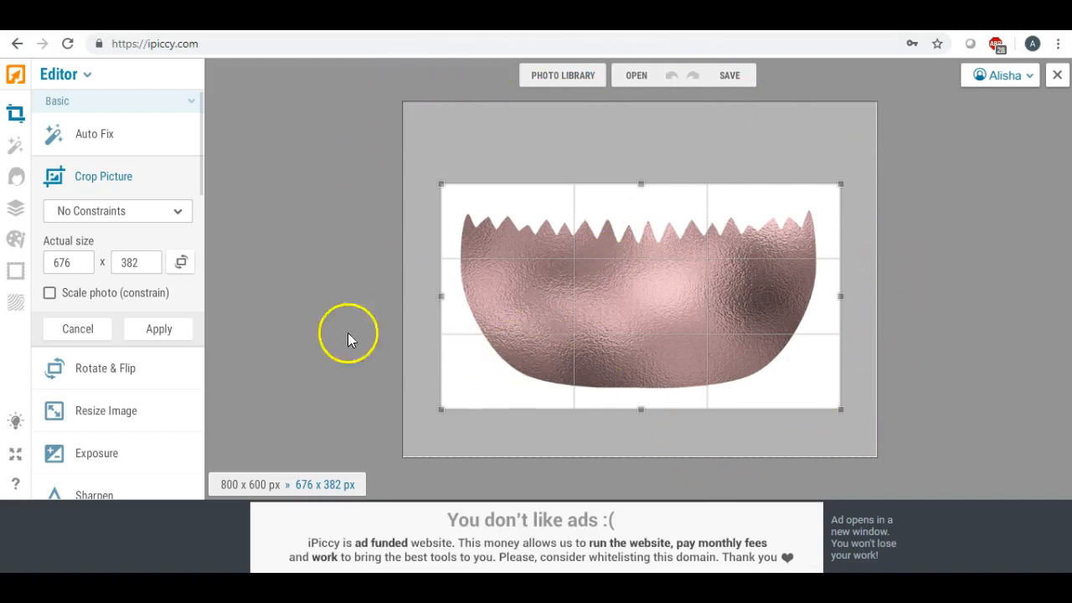
left_click(159, 329)
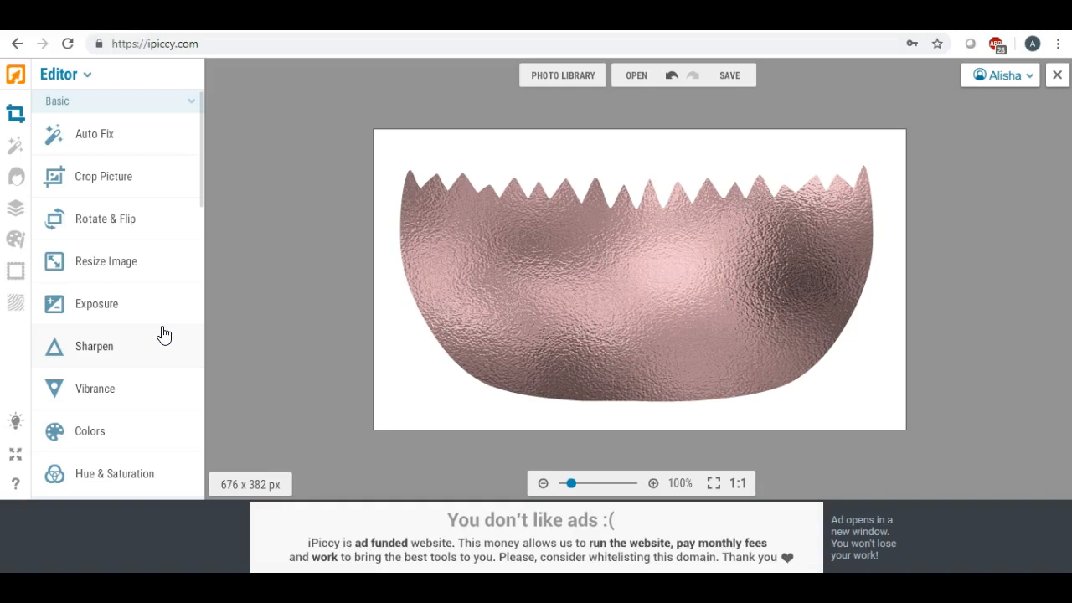
Step: Save the cropped image to the Desktop as a highest-quality JPG named om and close the photo
left_click(726, 75)
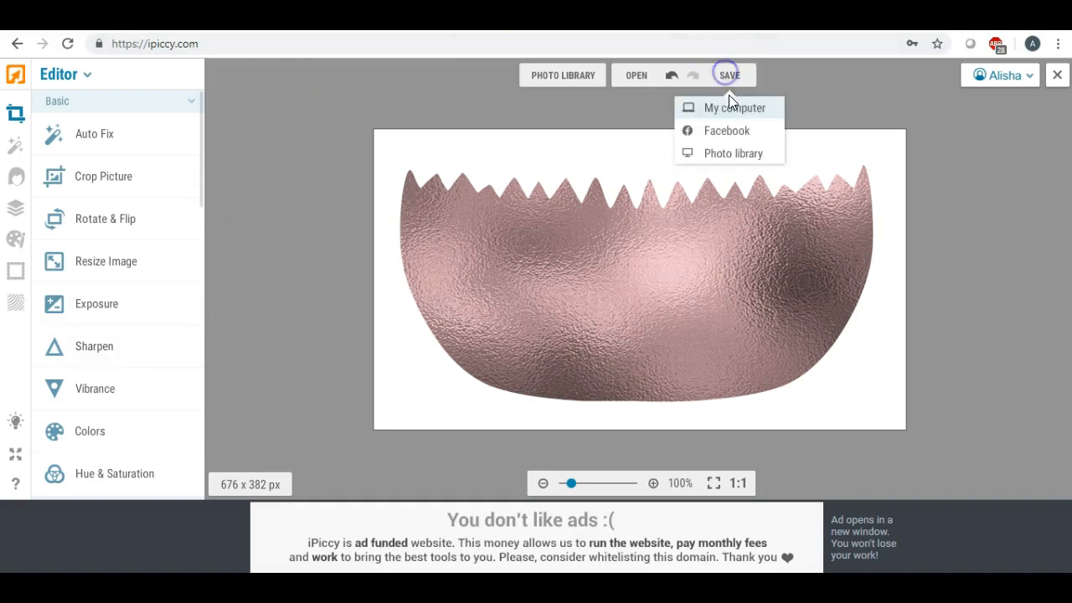
left_click(724, 110)
left_click_drag(594, 247, 461, 240)
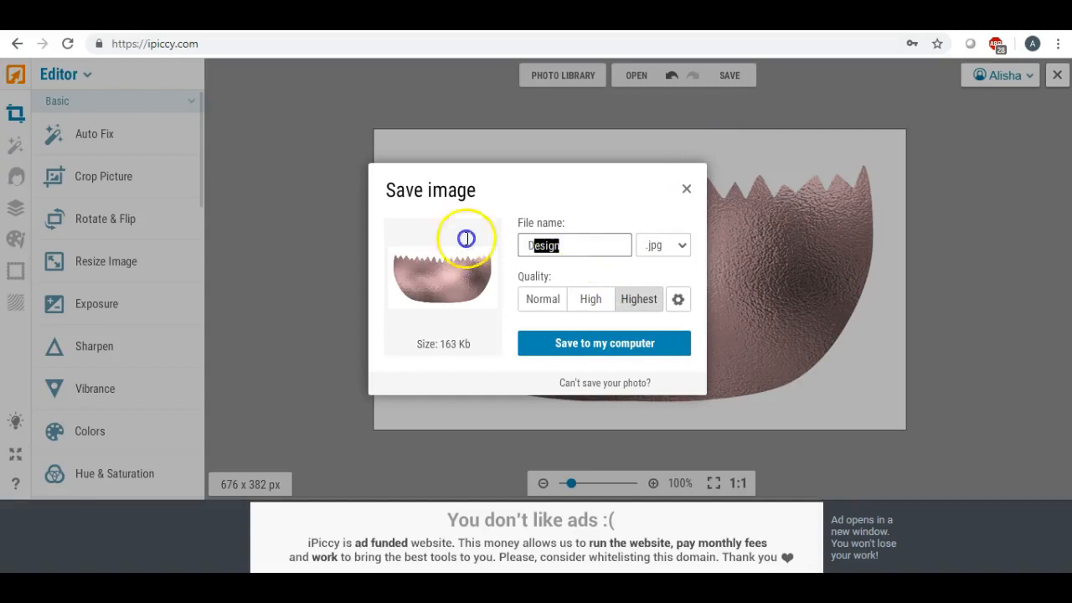
left_click(616, 342)
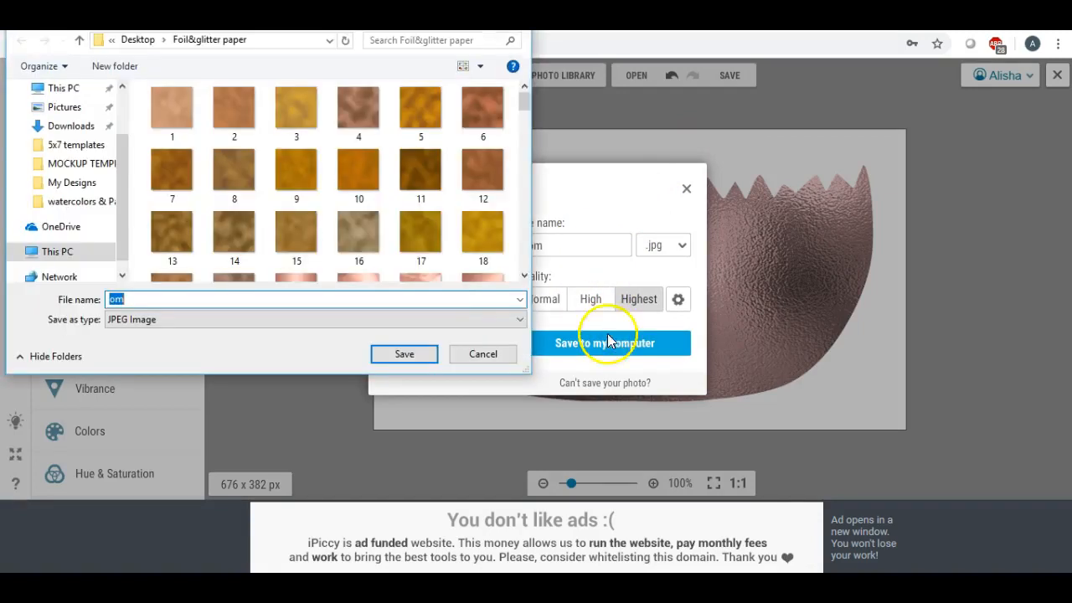
scroll(125, 147, "up", 2)
left_click(55, 124)
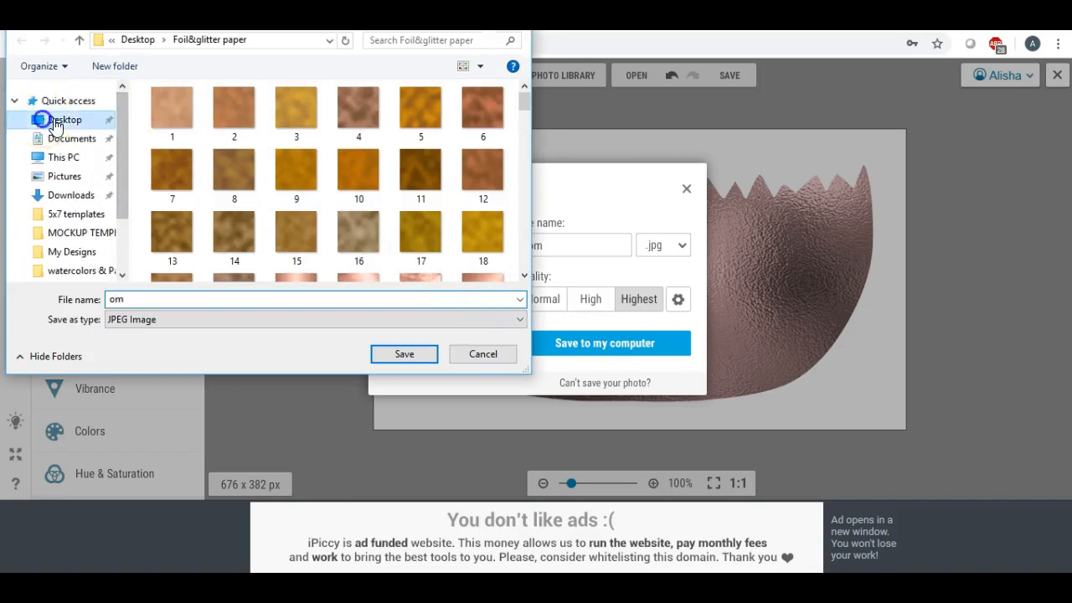
left_click(406, 354)
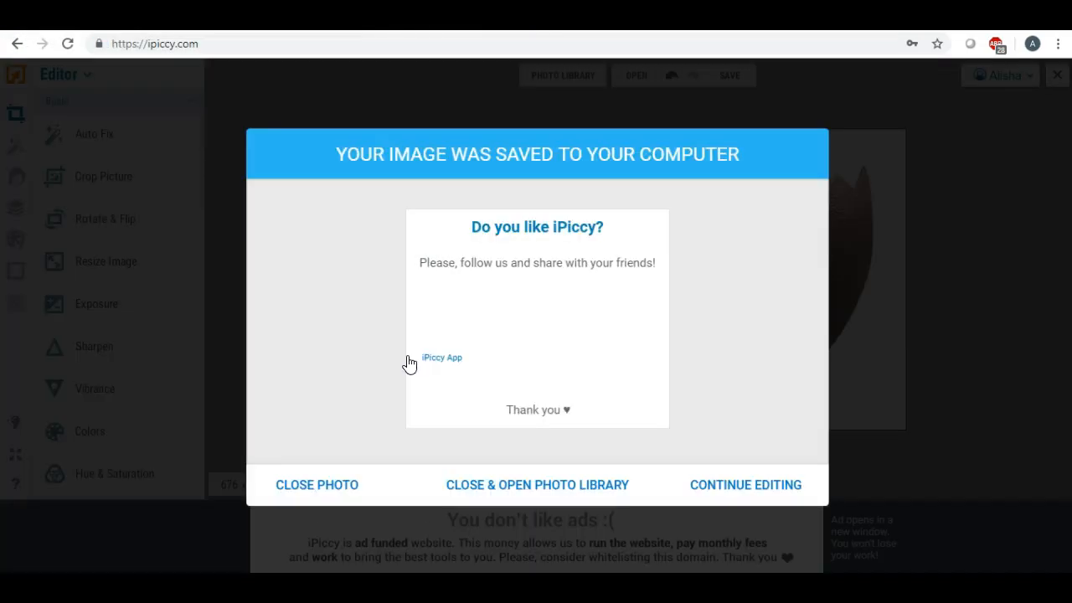
left_click(321, 490)
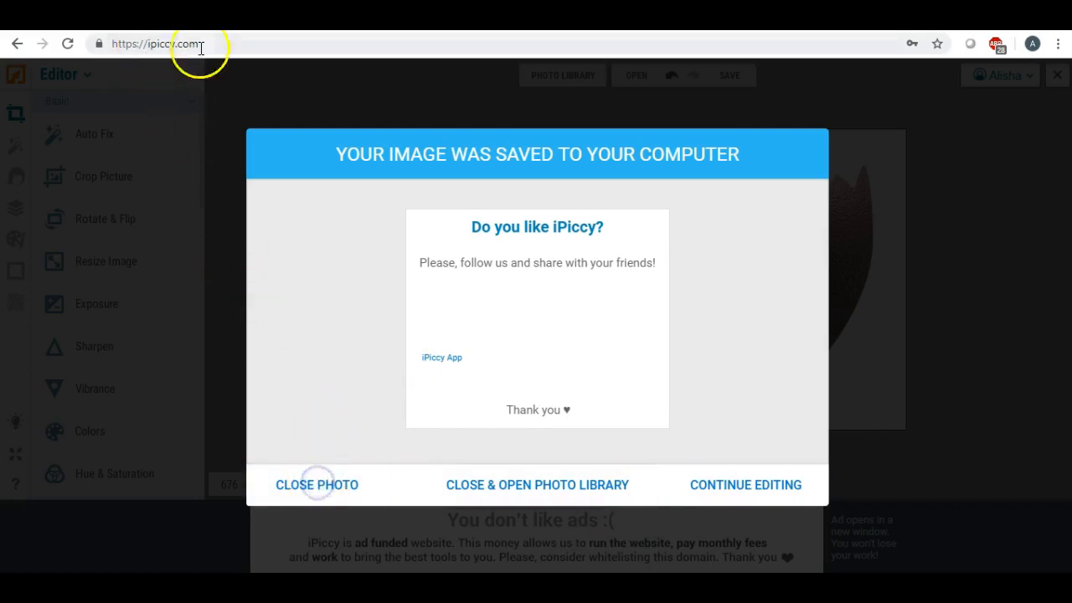
Step: Open LunaPic's Transparent Background tool in a new browser tab and upload om.jpg from the Desktop
key("ctrl+t")
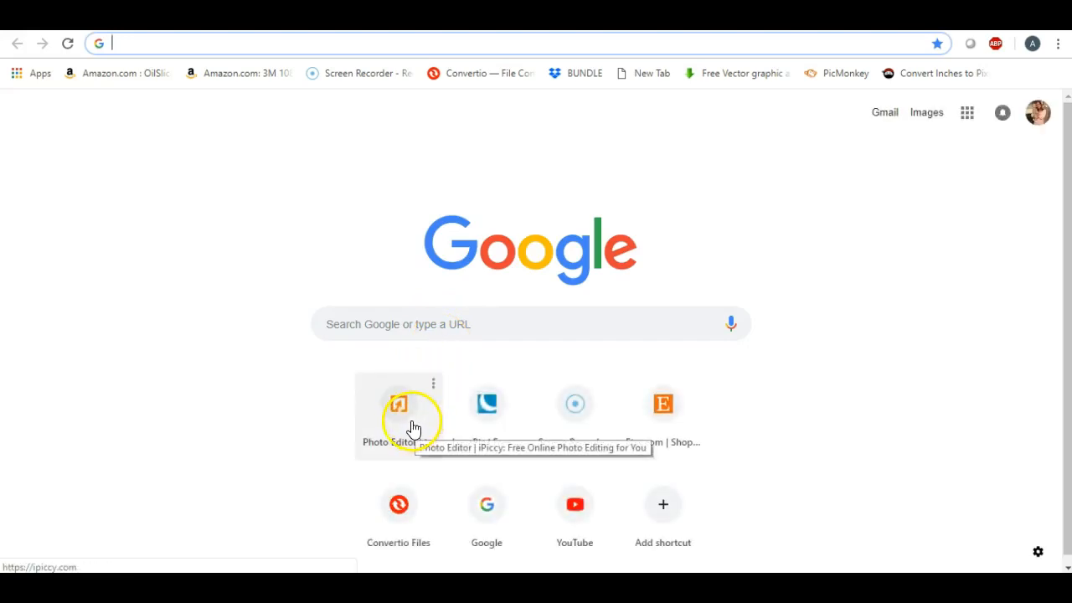
left_click(500, 427)
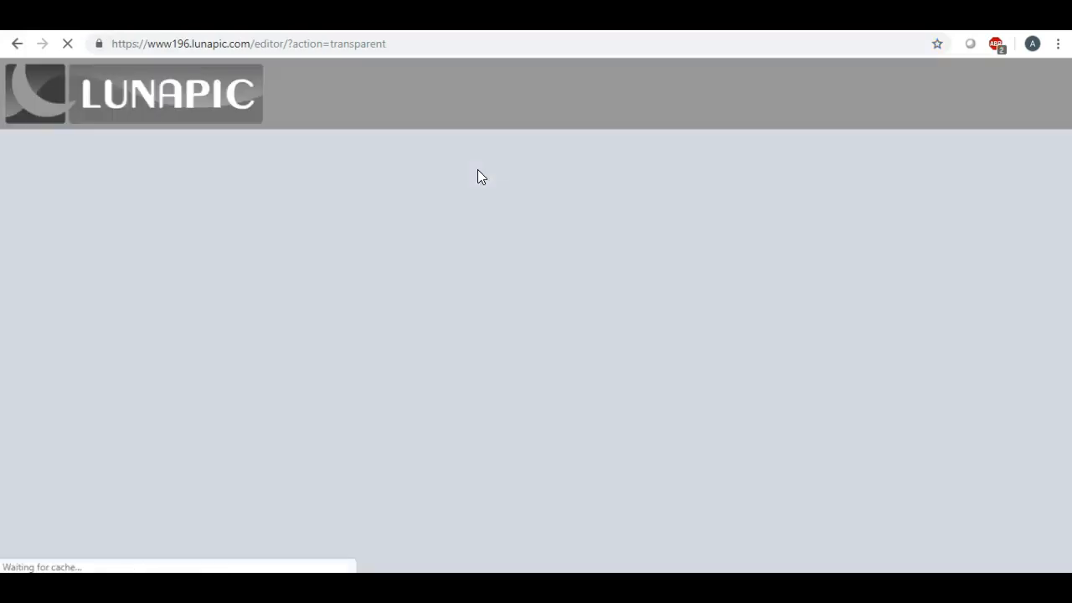
left_click(452, 187)
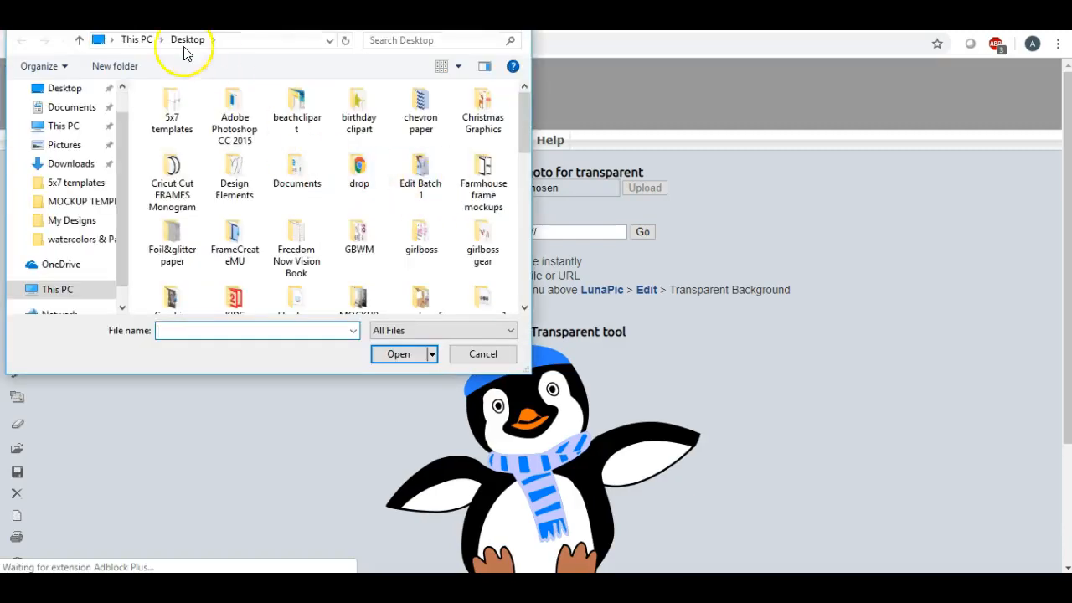
left_click(63, 88)
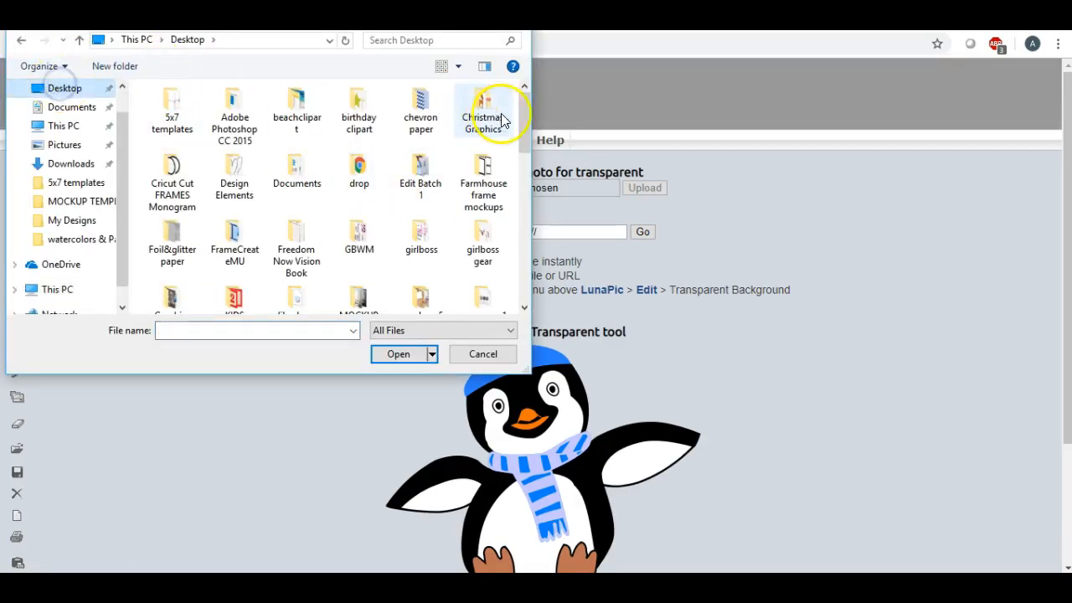
left_click_drag(522, 108, 518, 245)
double_click(359, 256)
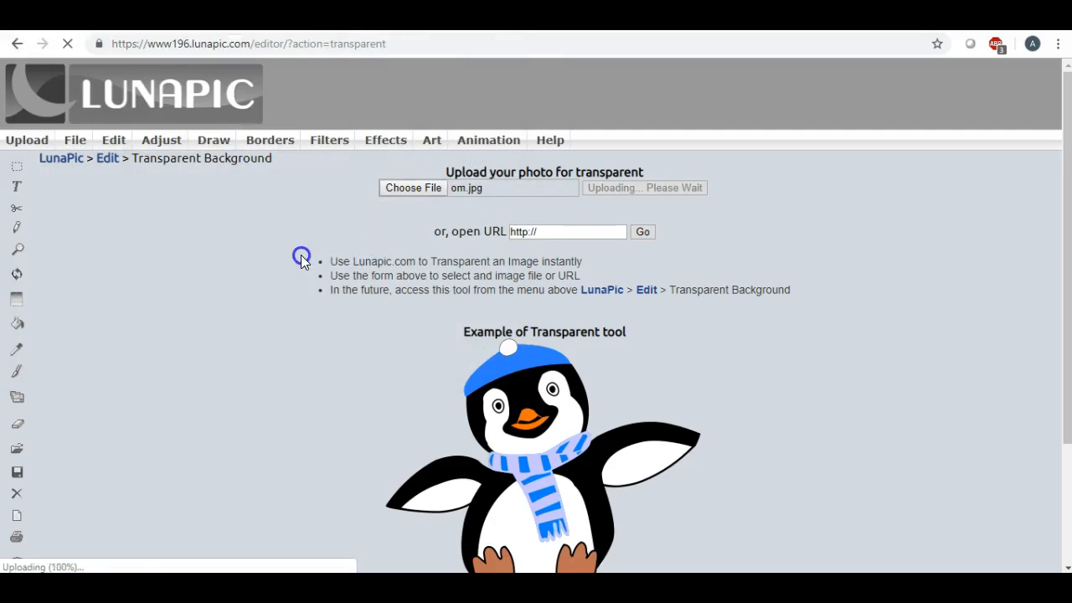
Step: Make the white background around the foil shape transparent and apply it with a threshold of 10
left_click(500, 277)
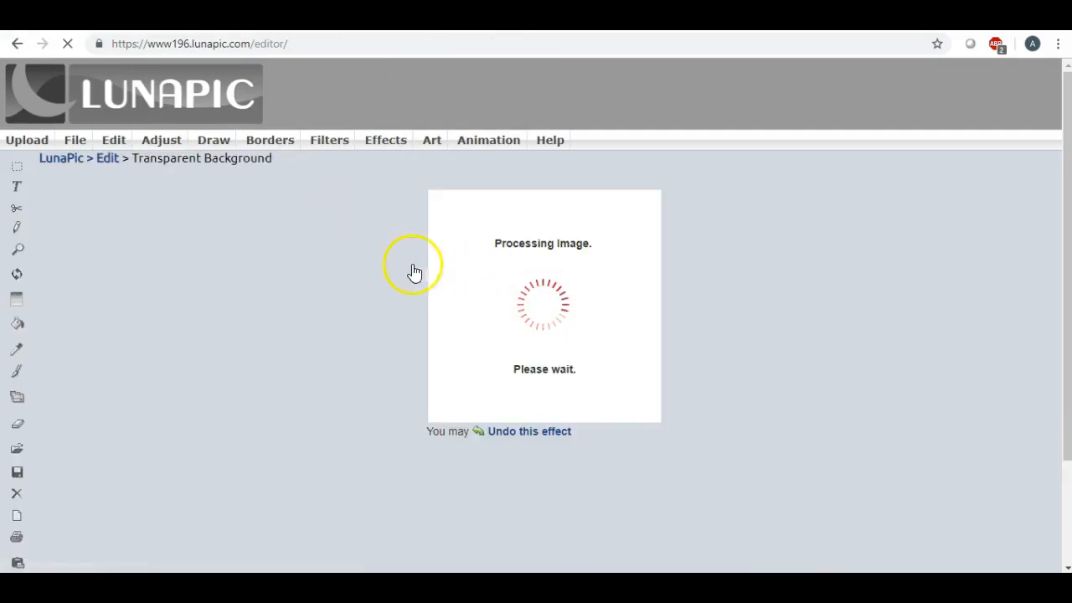
scroll(327, 261, "down", 2)
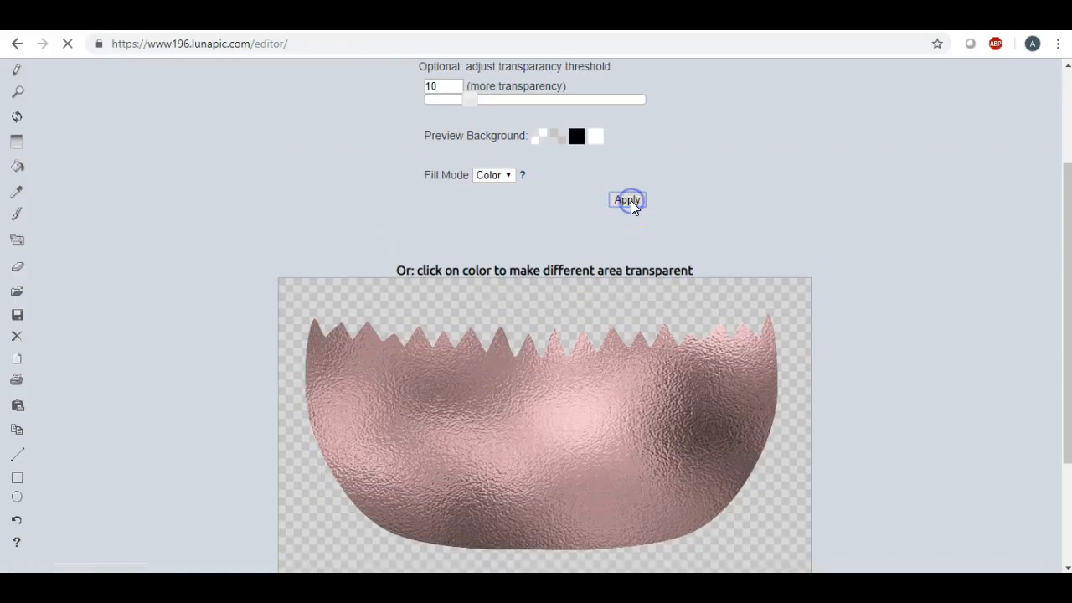
left_click(631, 201)
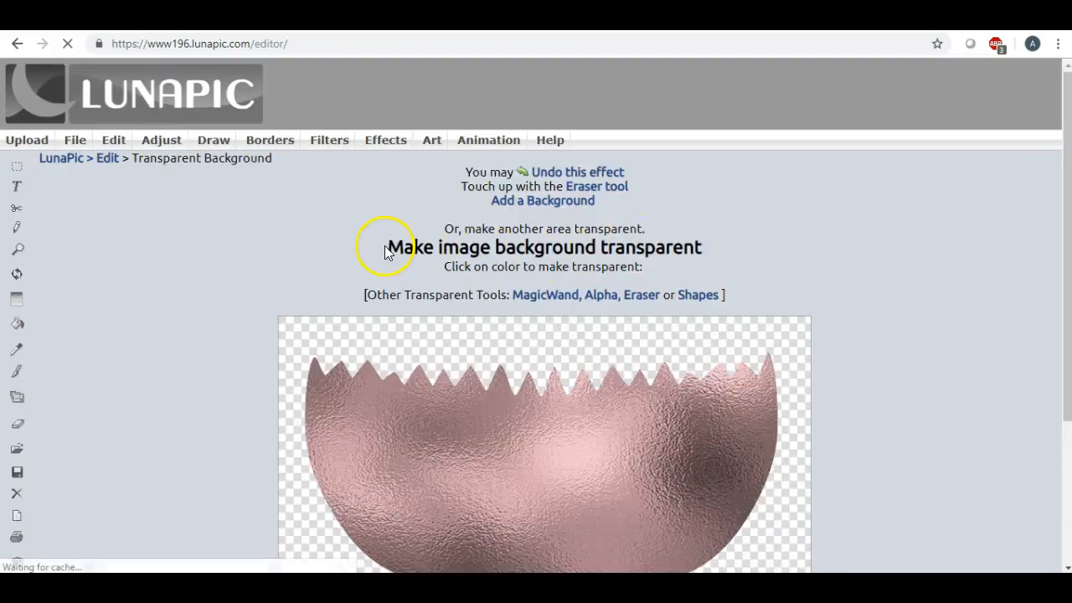
scroll(384, 252, "down", 2)
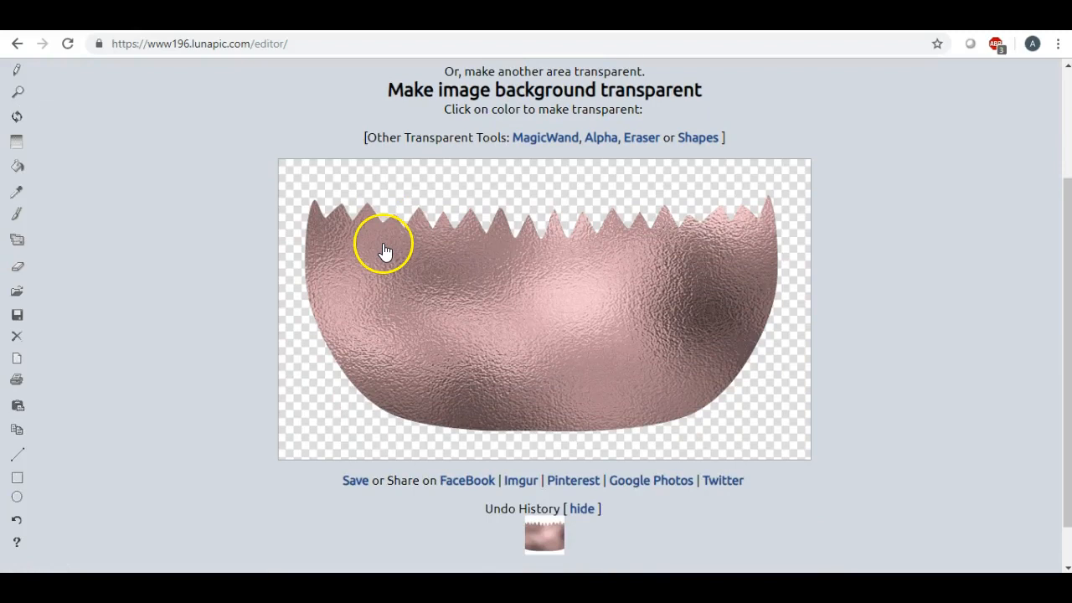
Step: Save the transparent image as PNG and open the downloaded file in the photo viewer
scroll(385, 251, "up", 2)
mouse_move(76, 140)
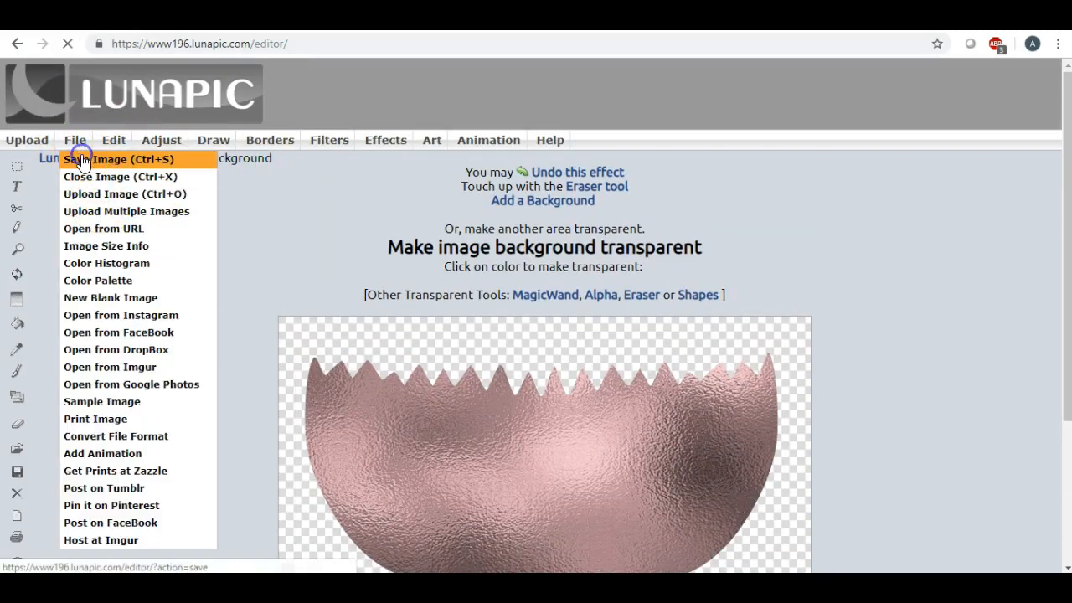
left_click(82, 160)
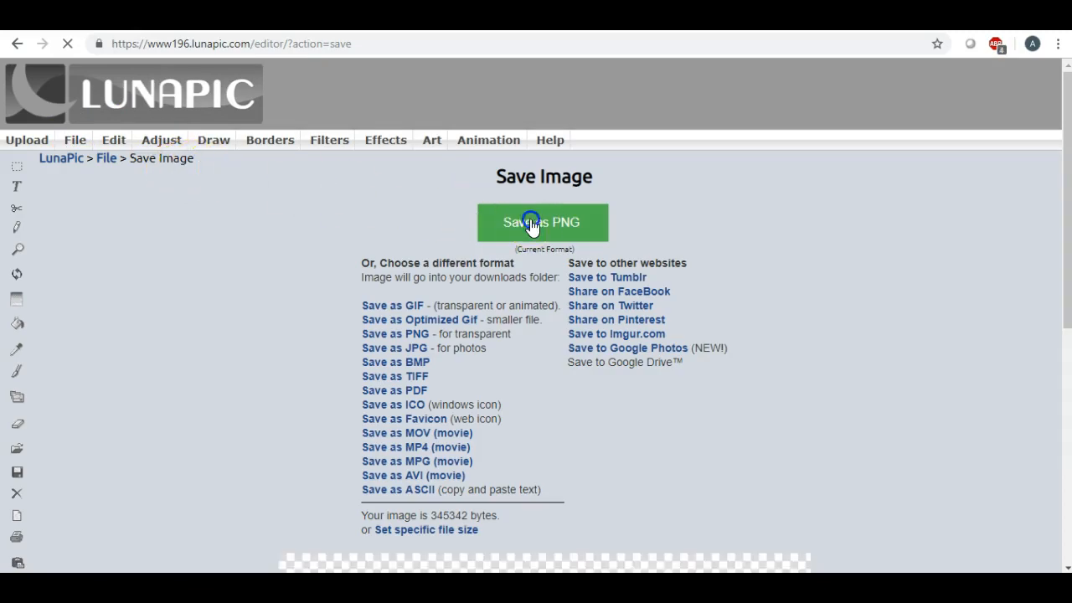
left_click(532, 226)
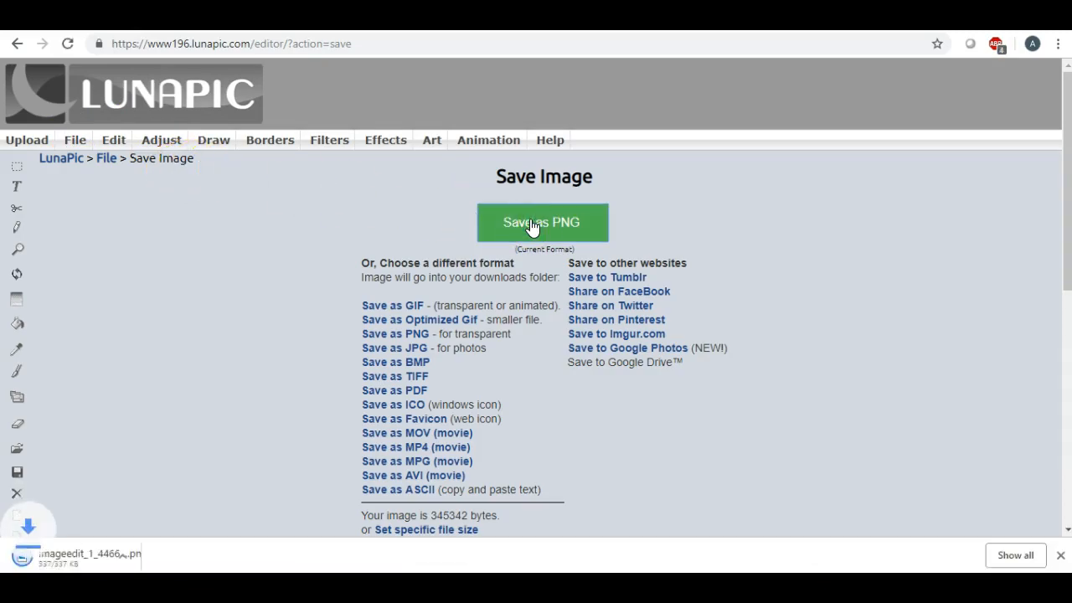
left_click(65, 563)
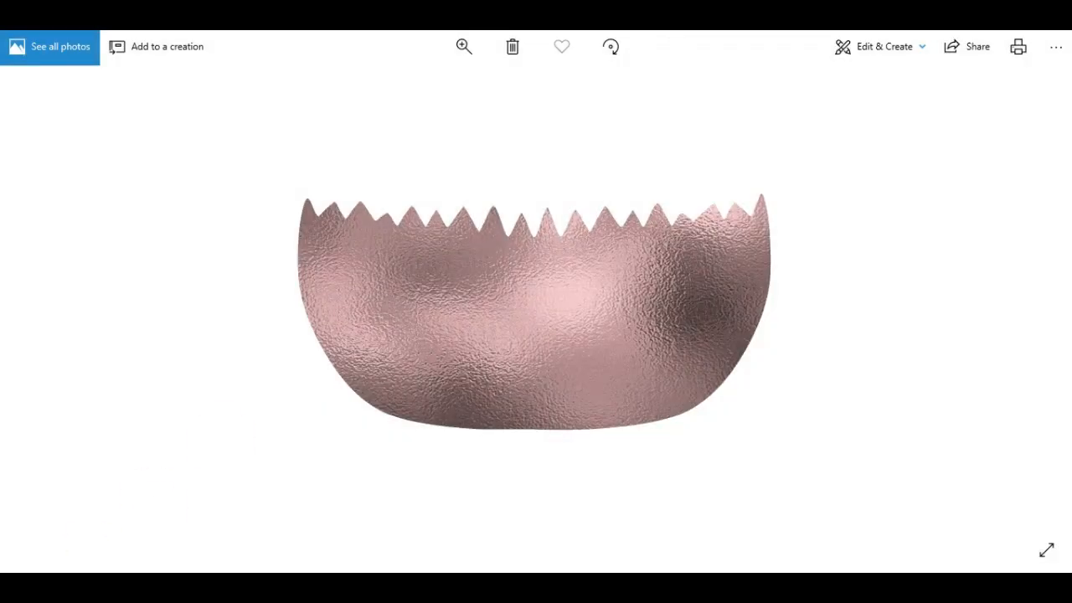
Step: Save a copy of the transparent PNG to the Desktop under the name om
left_click(1052, 49)
left_click(1026, 109)
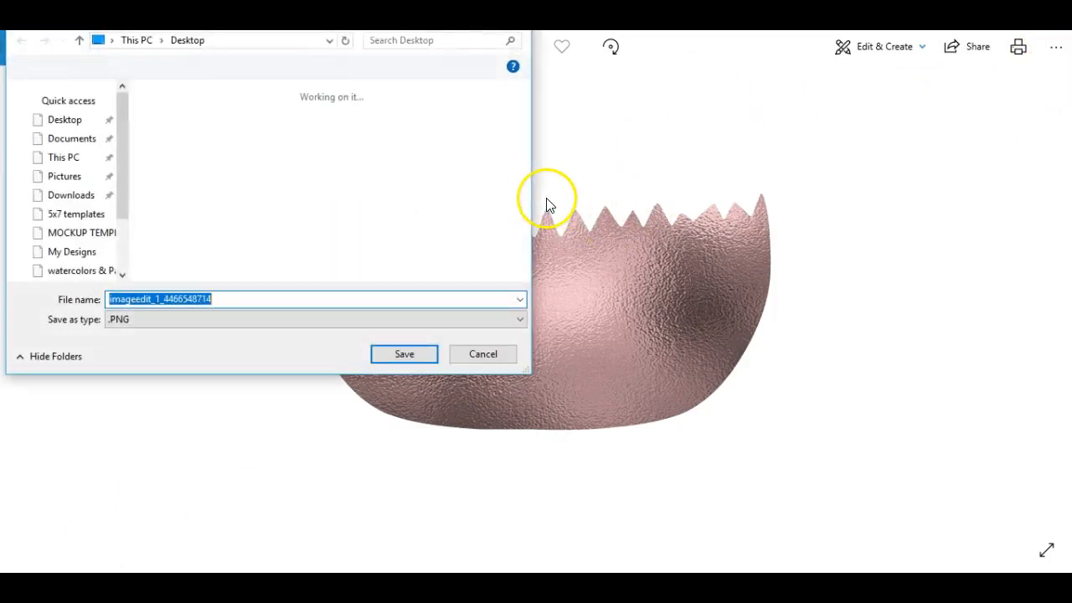
key("BackSpace")
type("om")
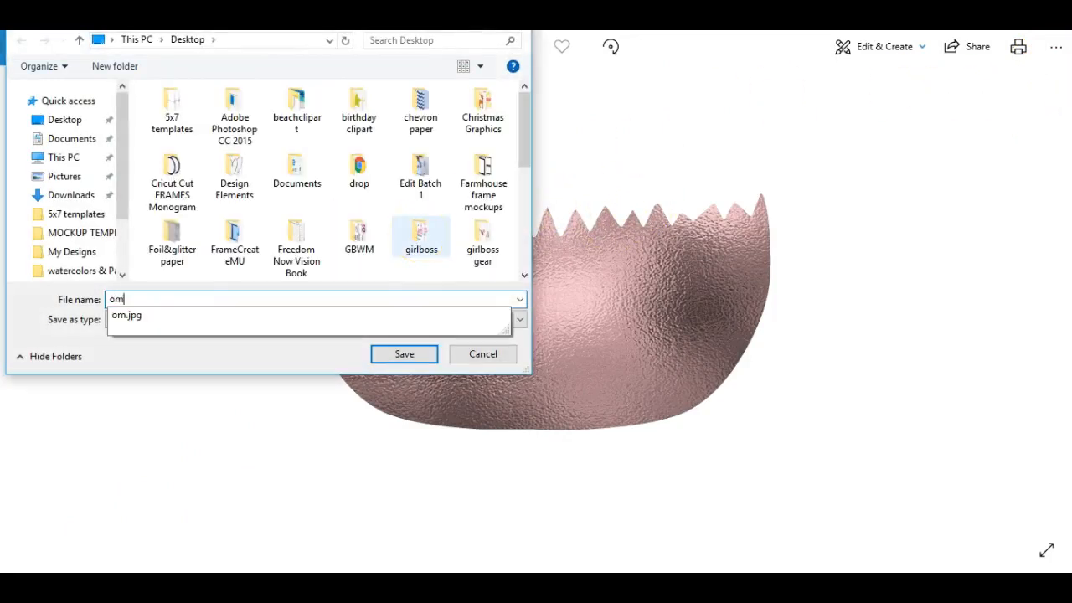
key("Escape")
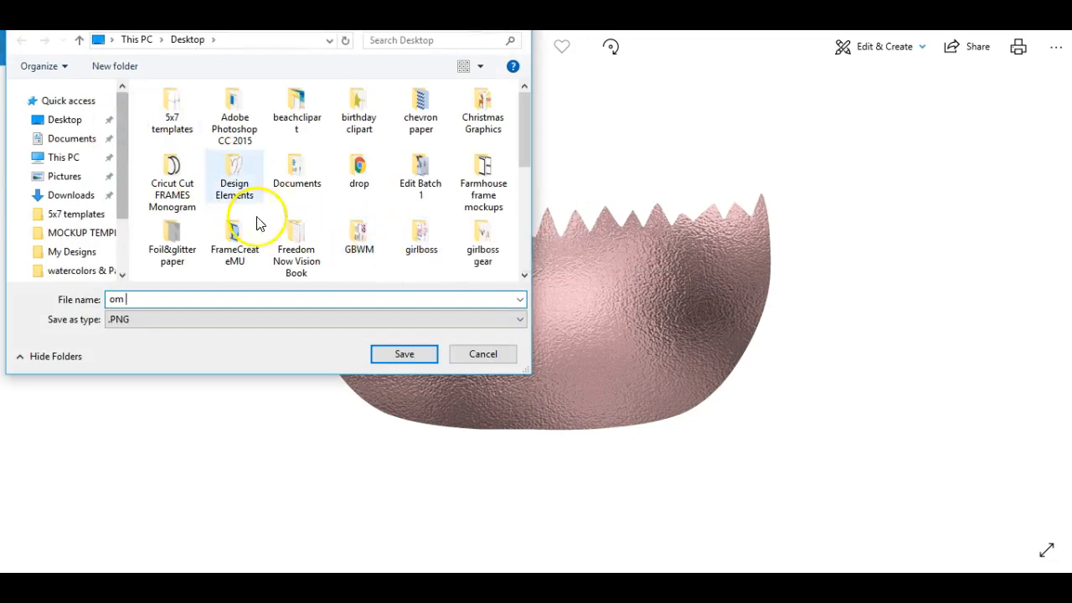
left_click(69, 122)
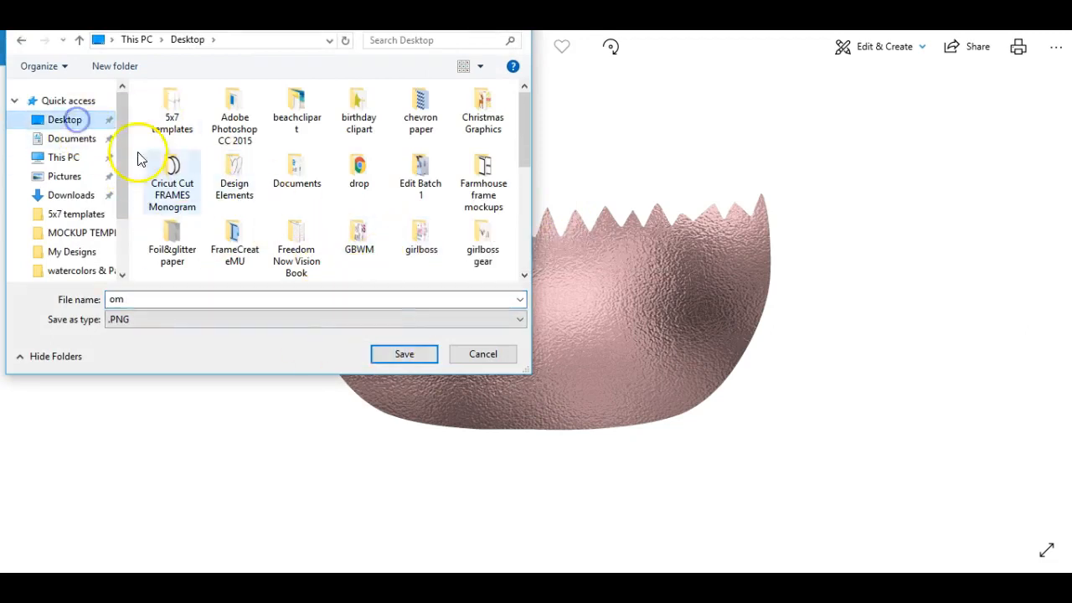
left_click(392, 355)
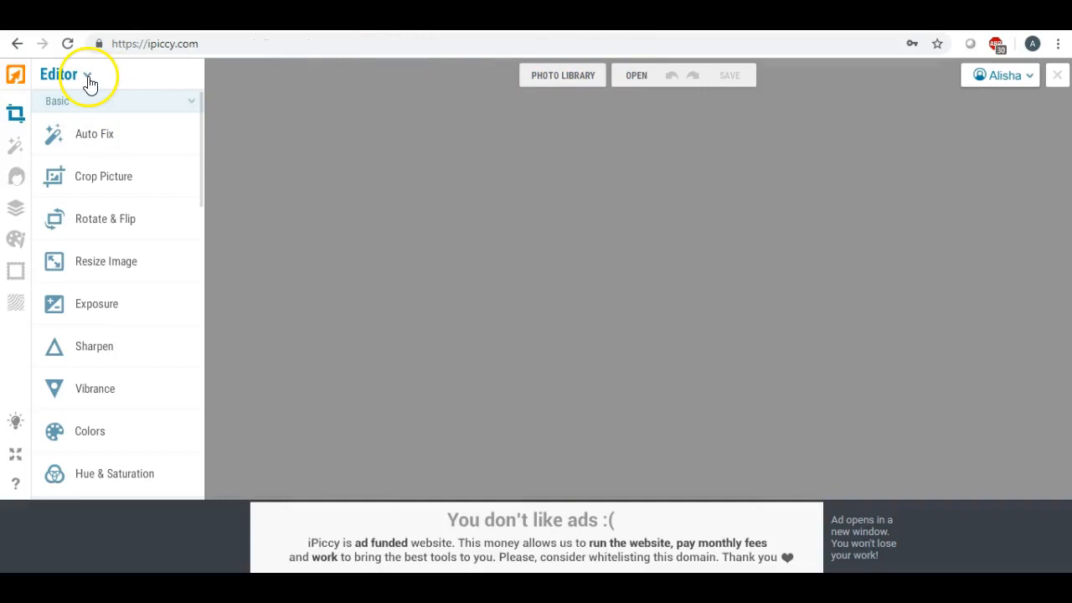
Step: Switch from the photo editor to Designer and add a text layer reading "Life With Purpose" to the blank canvas
left_click(88, 78)
left_click(74, 147)
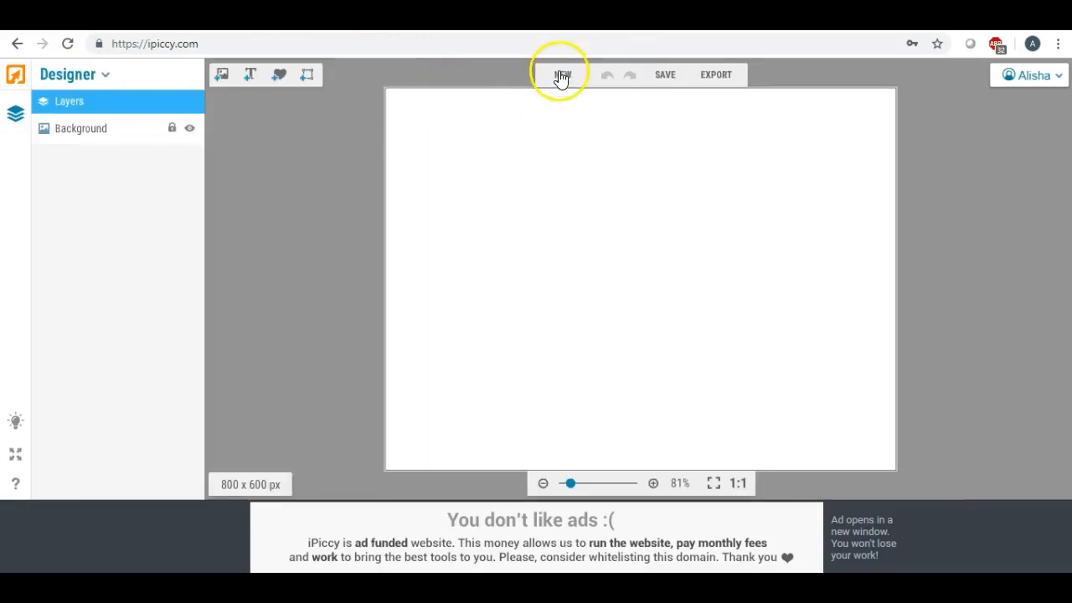
left_click(250, 76)
left_click_drag(586, 306, 472, 220)
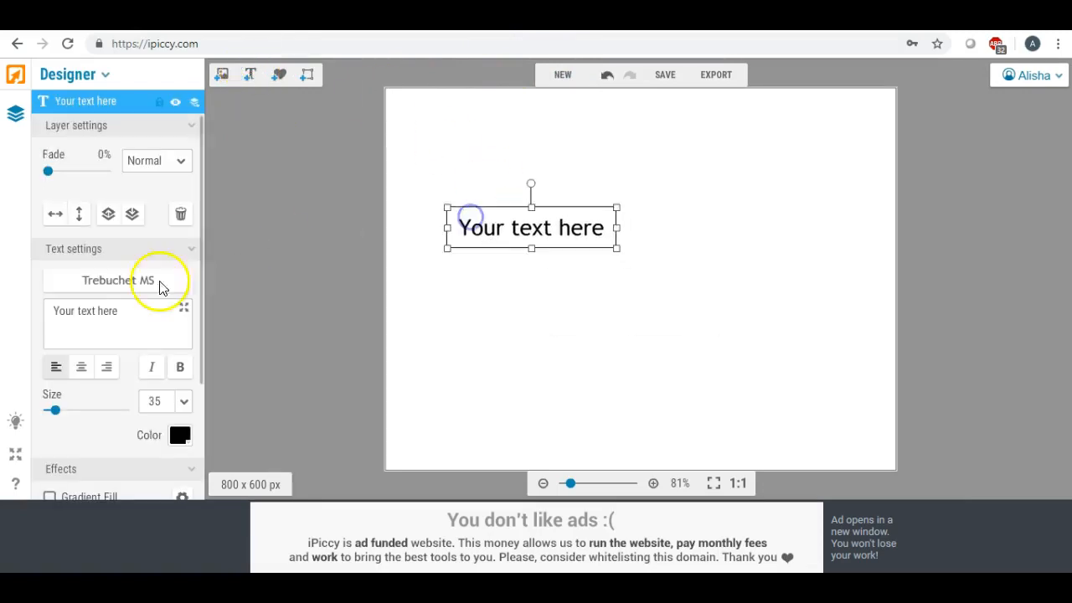
type("L")
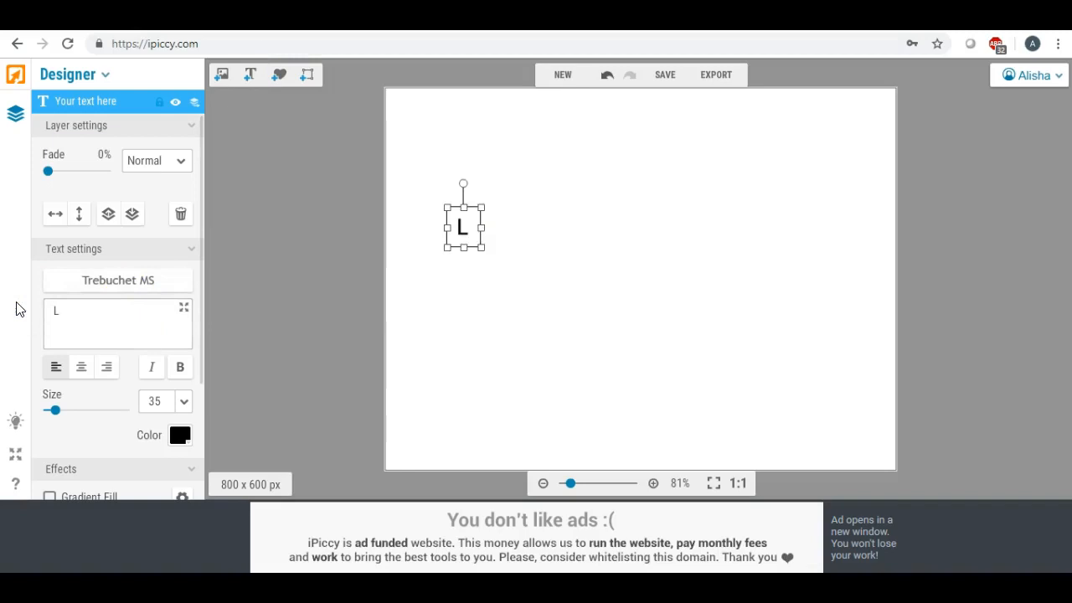
type("ife With Purpo")
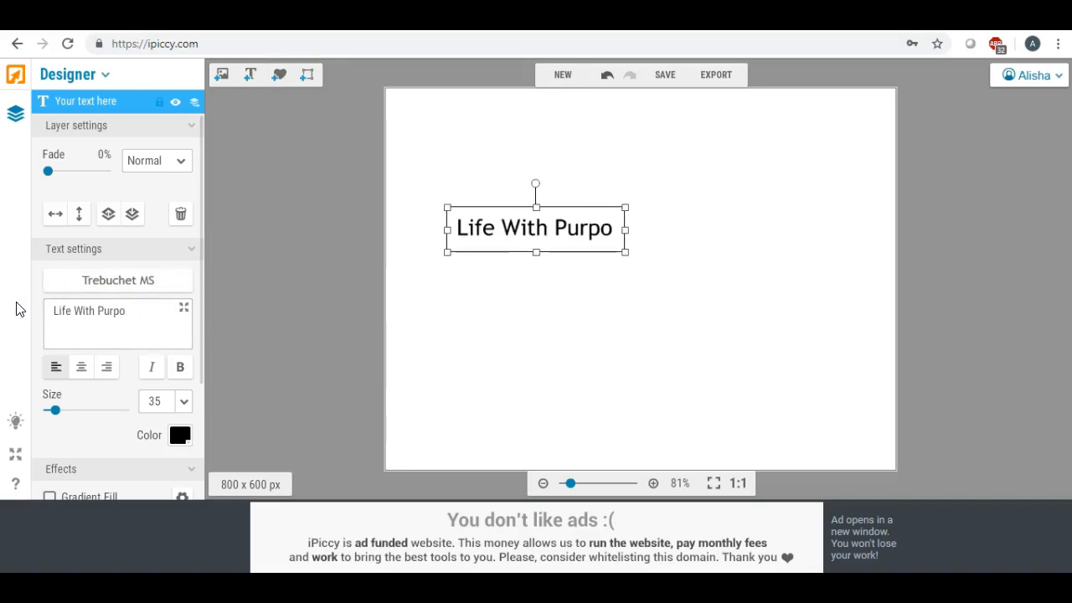
Step: Change the font of the "Life With Purpose" text to the local font Arial Black
left_click(112, 282)
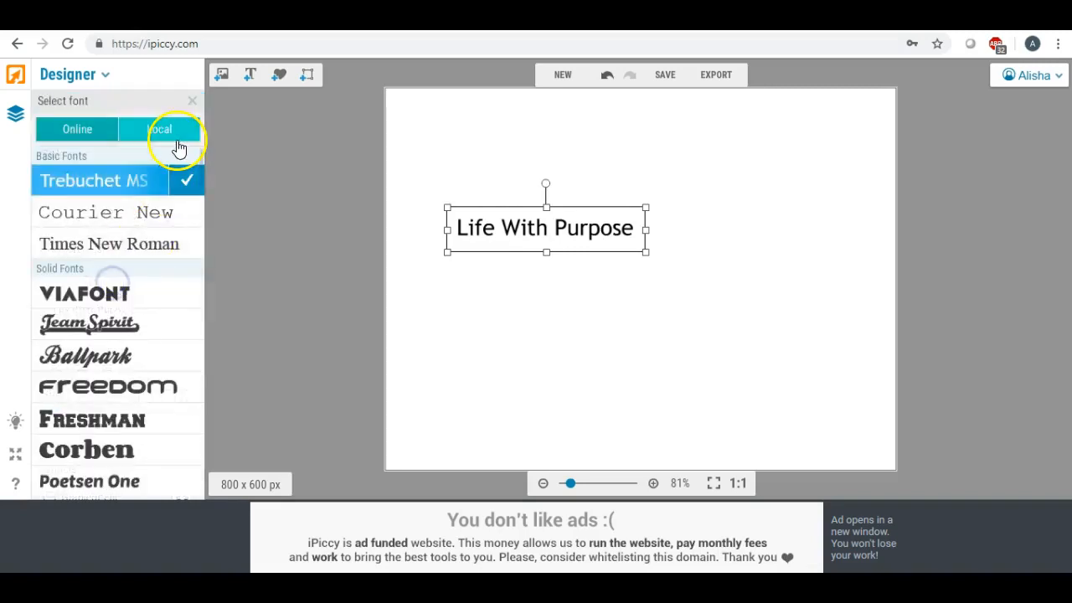
left_click(167, 134)
left_click(120, 323)
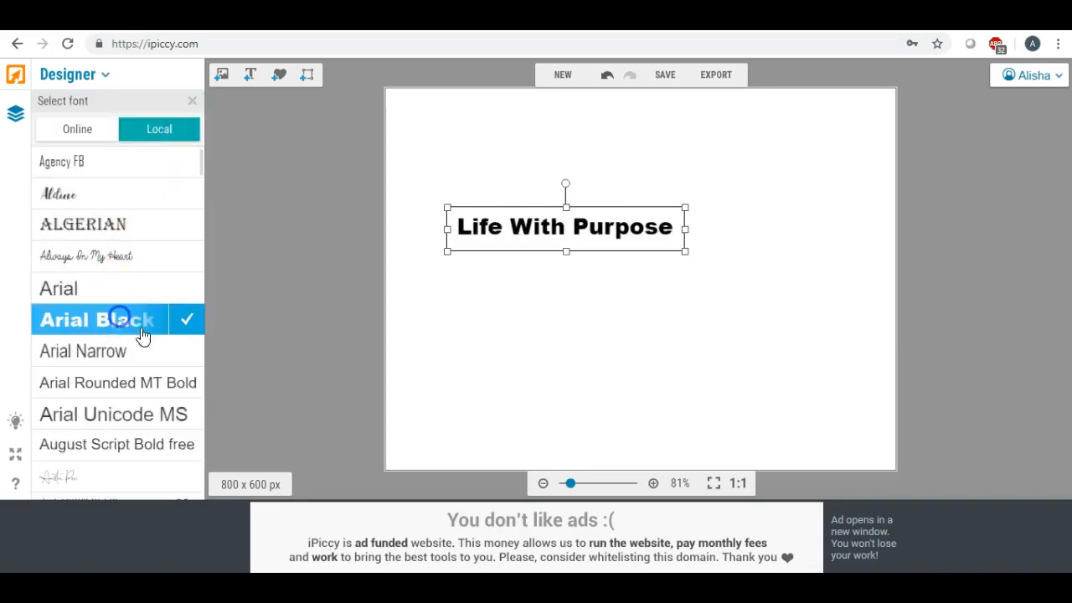
left_click(191, 322)
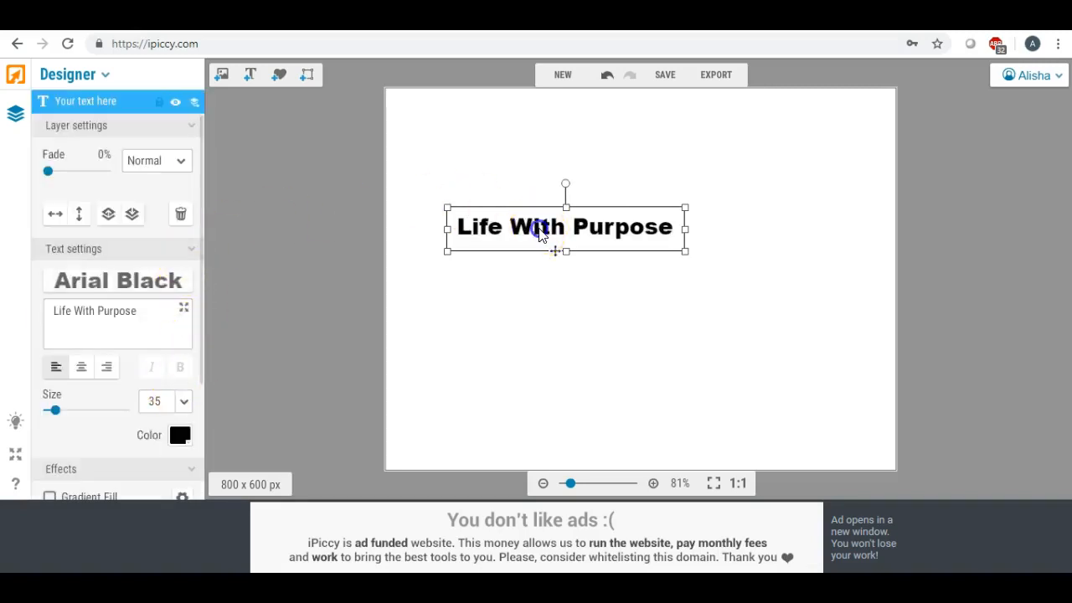
Step: Enlarge the "Life With Purpose" text to about size 83, stretching it taller so it spans the canvas width
left_click_drag(538, 226, 522, 196)
left_click_drag(668, 220, 646, 374)
left_click_drag(401, 174, 304, 115)
left_click_drag(509, 232, 544, 243)
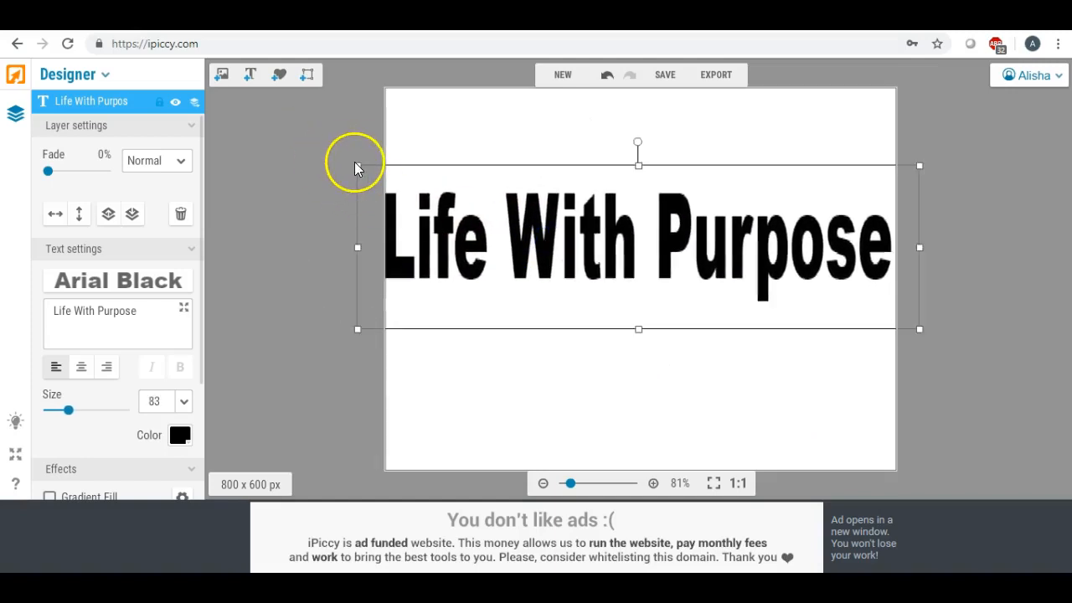
Step: Reduce the text to about size 71 and centre it horizontally within the canvas, keeping Arial Black as its font
left_click(360, 167)
left_click(412, 206)
left_click_drag(360, 165, 391, 187)
left_click_drag(555, 246, 555, 249)
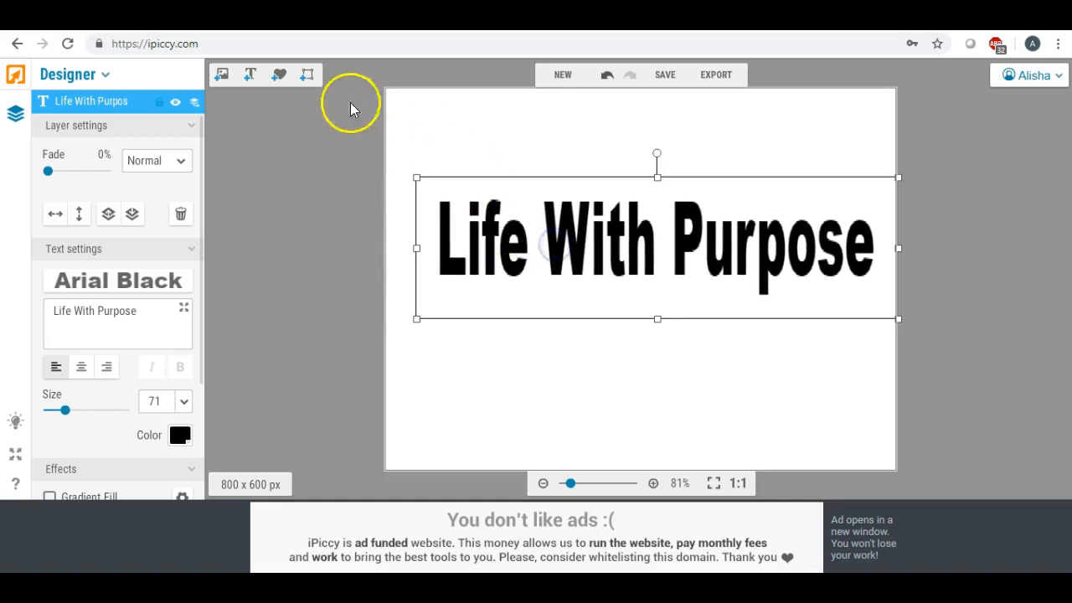
left_click(146, 287)
left_click(190, 319)
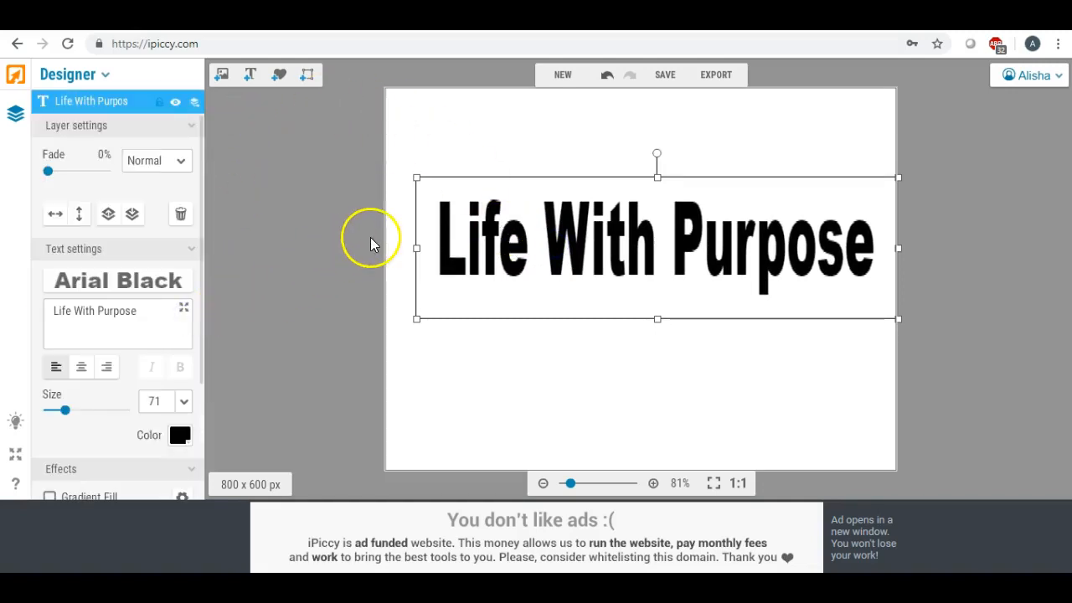
left_click_drag(596, 266, 589, 265)
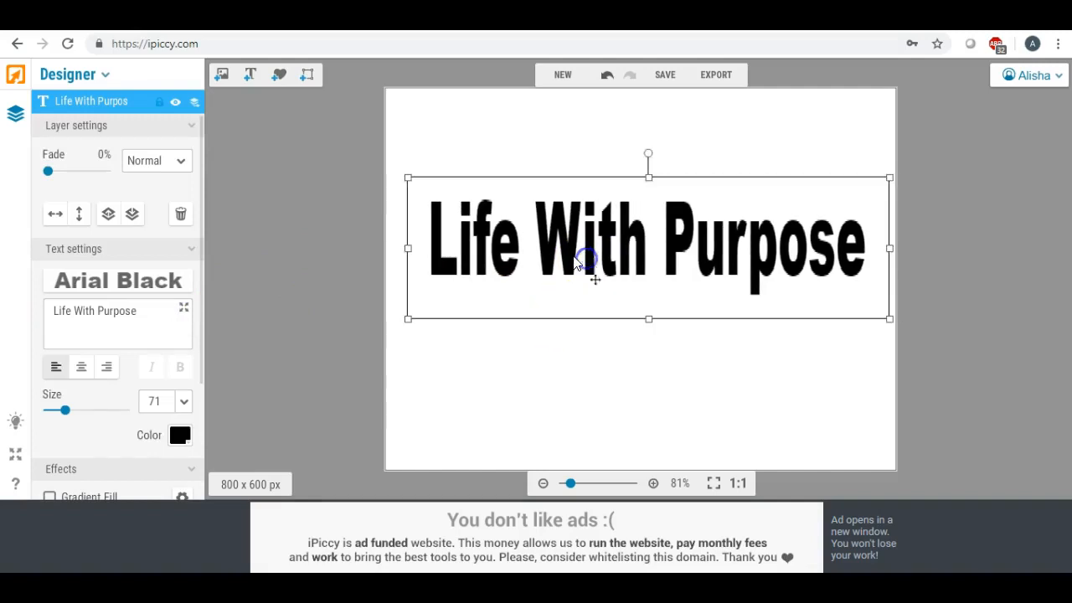
left_click(448, 148)
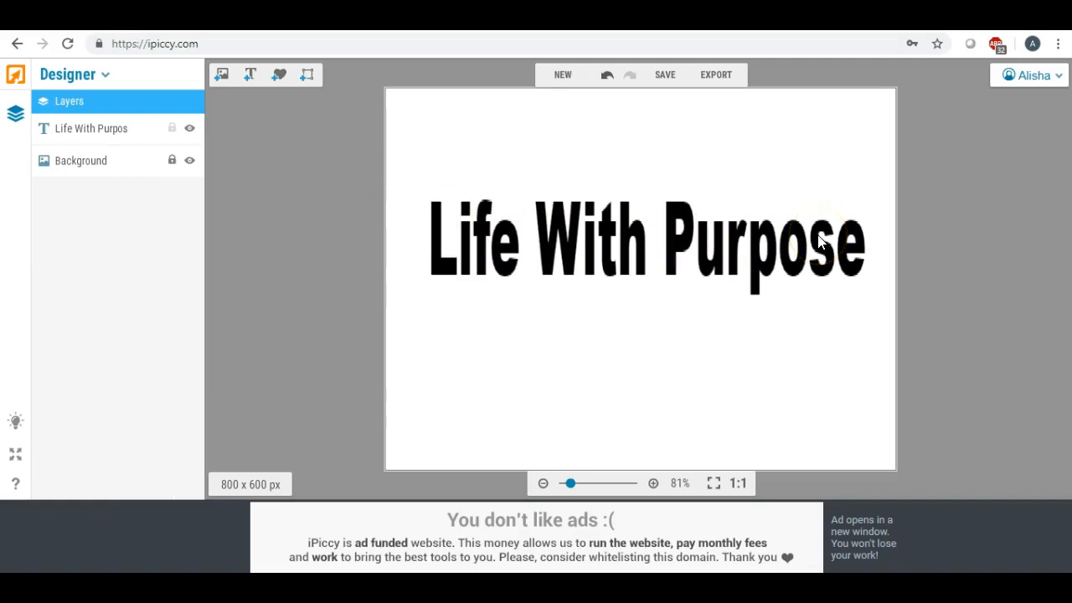
Step: Place the uploaded dark pink foil image stretched across the upper half of the text, and set its blending to Lighten
left_click(222, 74)
left_click_drag(91, 188, 471, 179)
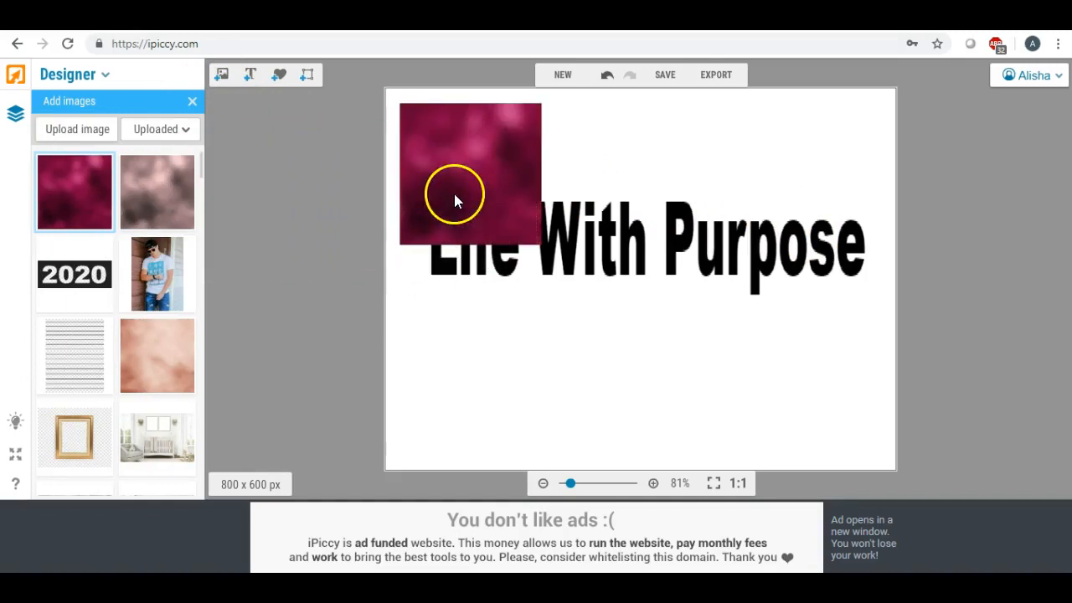
left_click(455, 195)
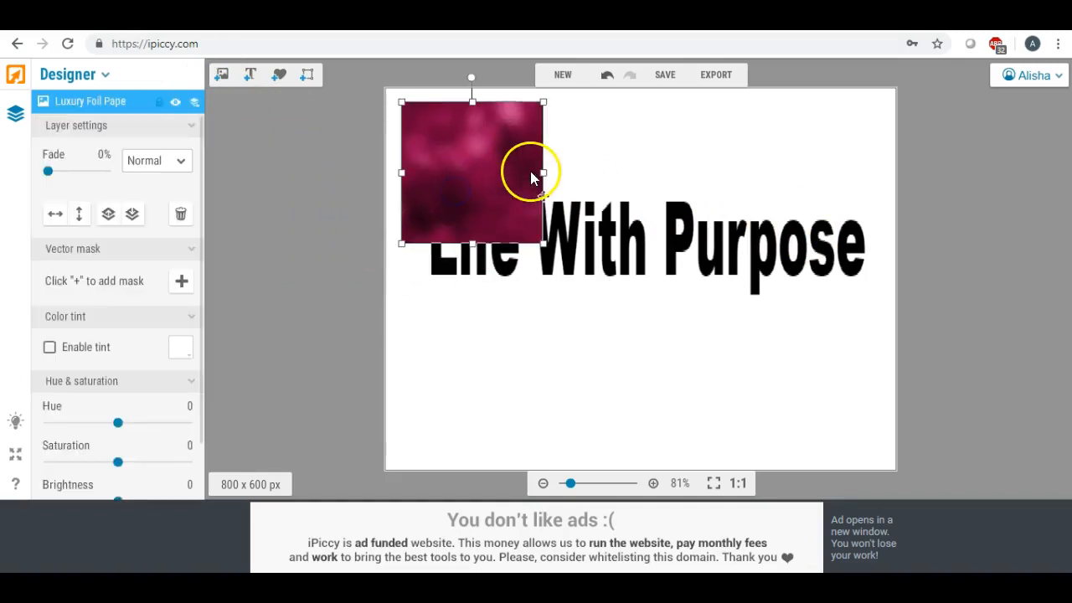
left_click_drag(547, 172, 880, 180)
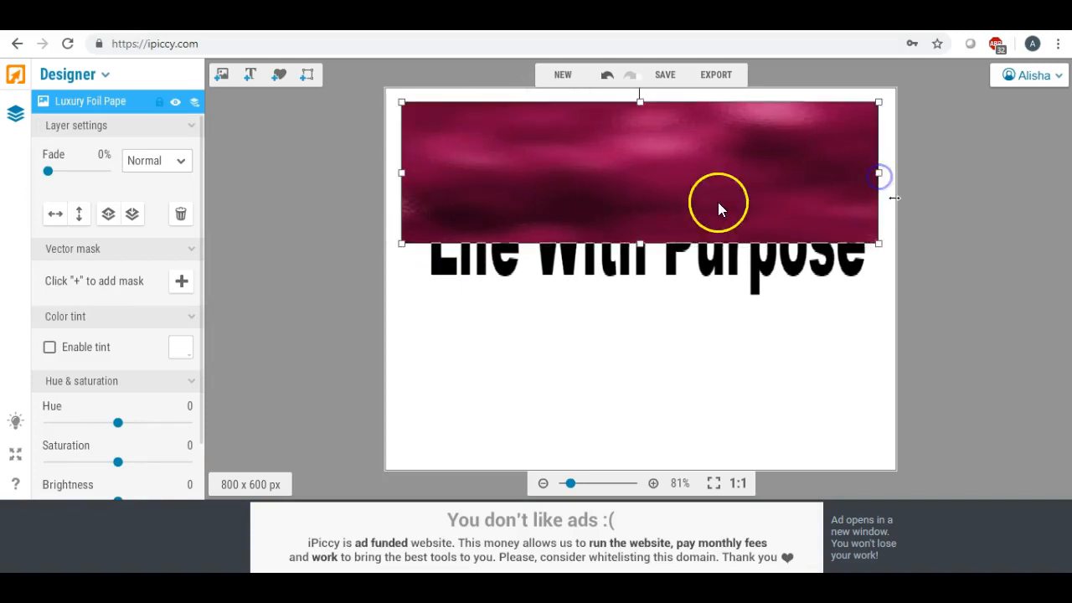
left_click(180, 159)
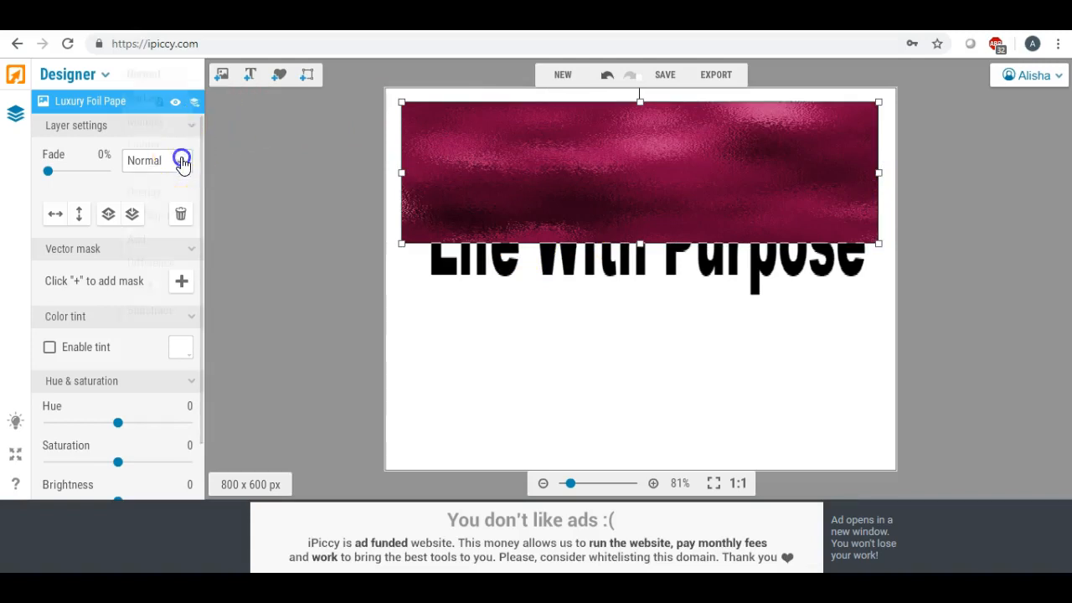
left_click(166, 146)
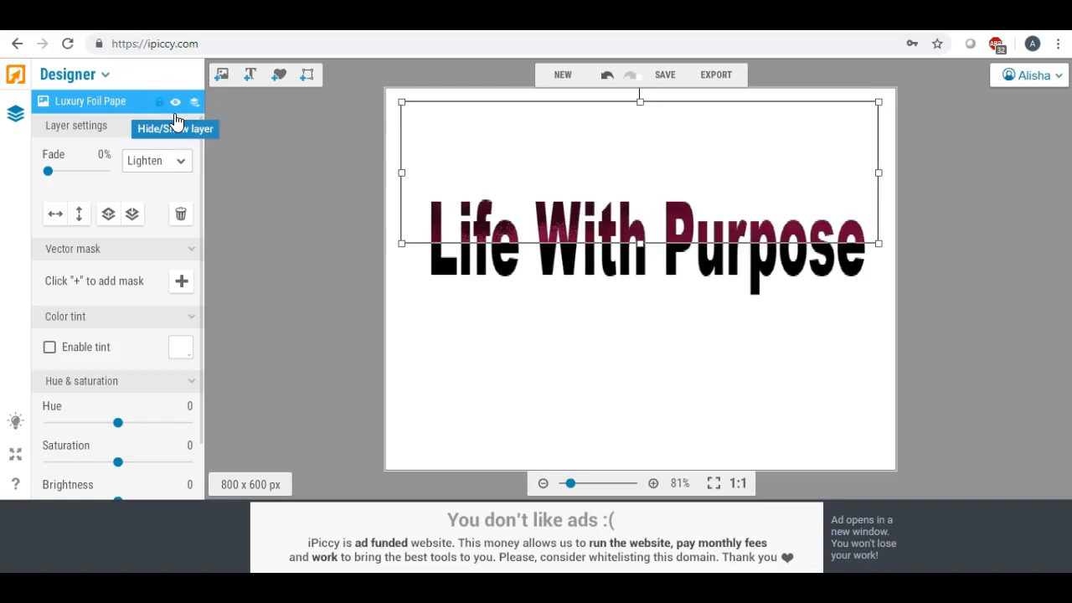
Step: Upload the transparent om image from the Desktop to the image library
left_click(221, 75)
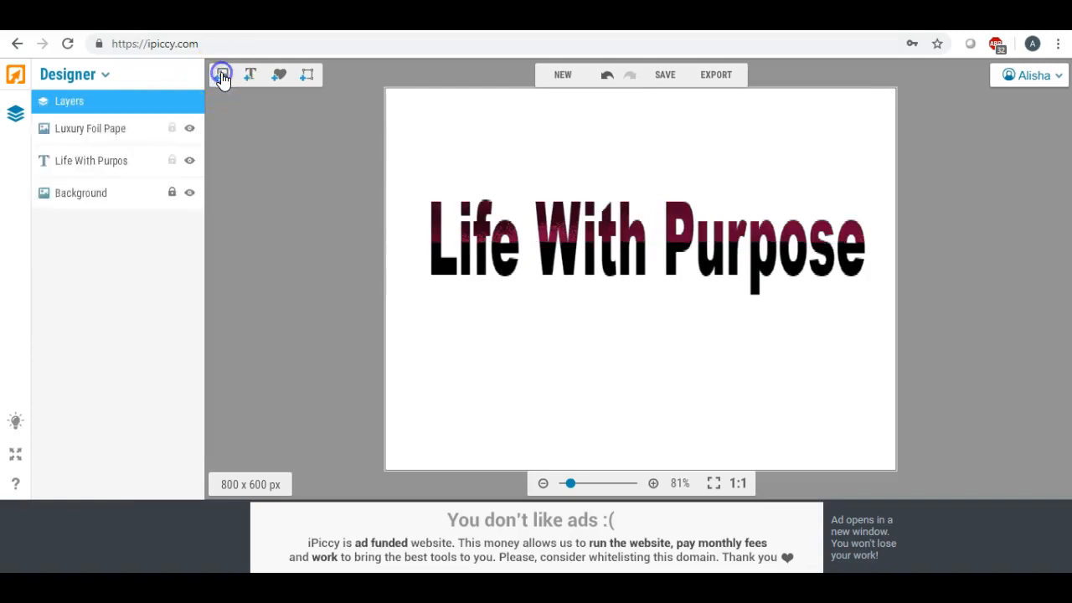
left_click(77, 131)
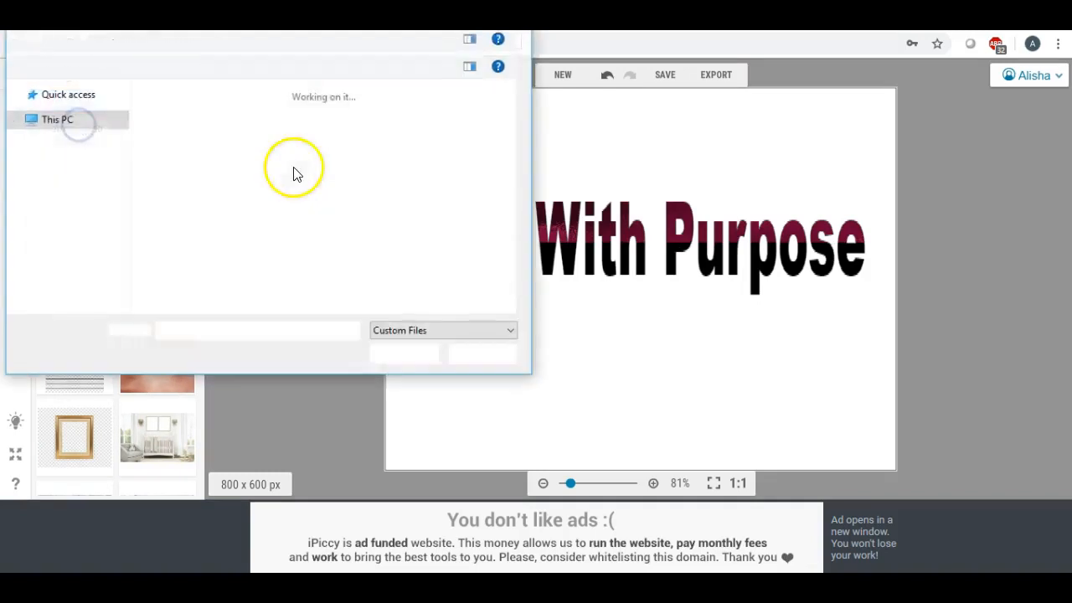
left_click(80, 88)
left_click_drag(521, 133, 524, 240)
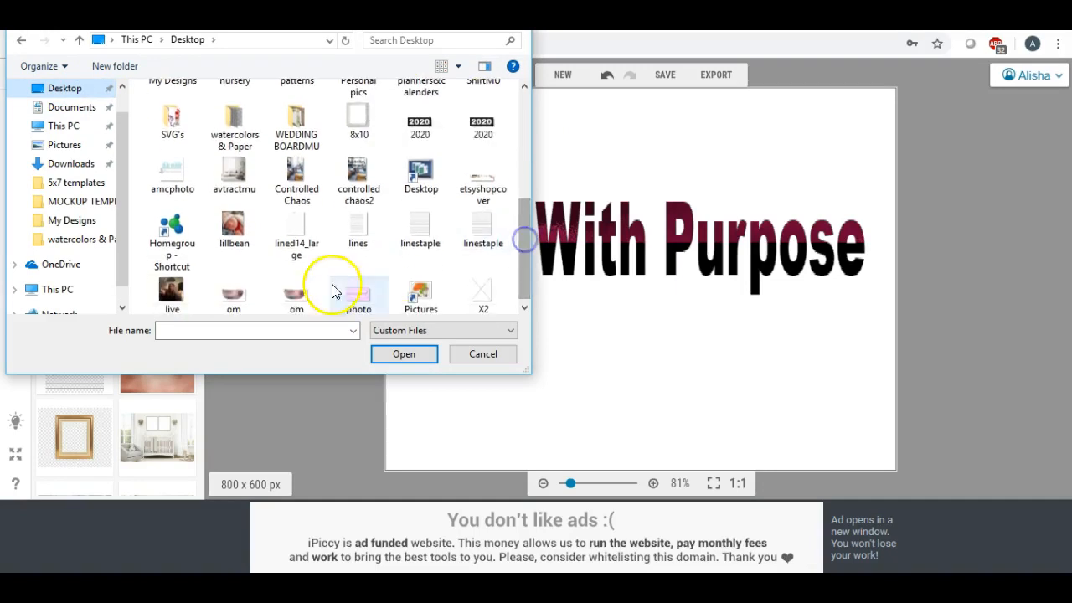
double_click(232, 295)
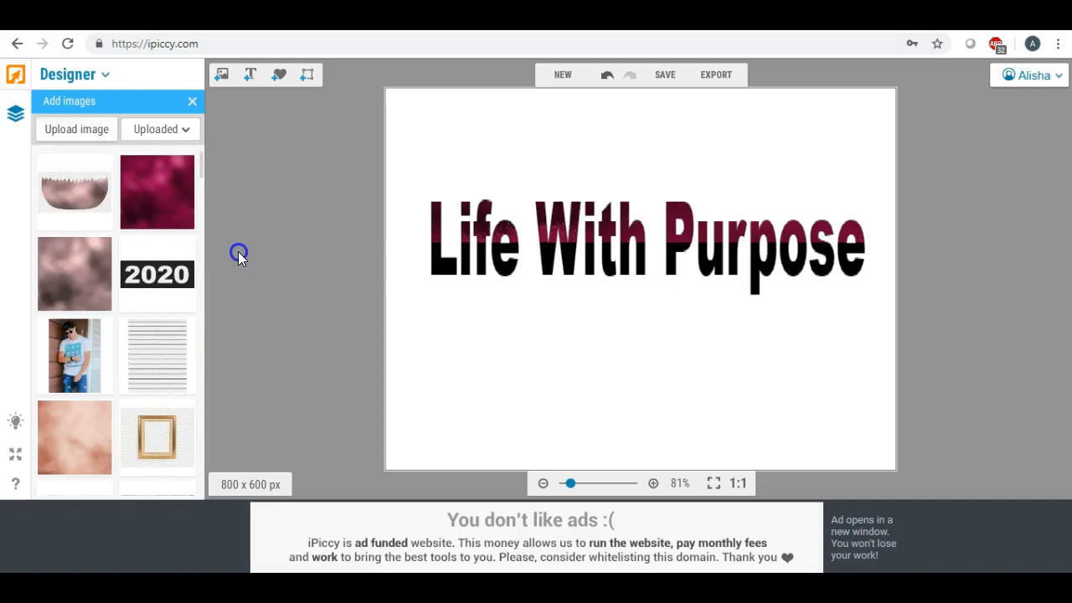
Step: Place the om foil shape on the canvas and stretch it wider and taller until it covers the lower half of the text
left_click_drag(71, 193, 477, 268)
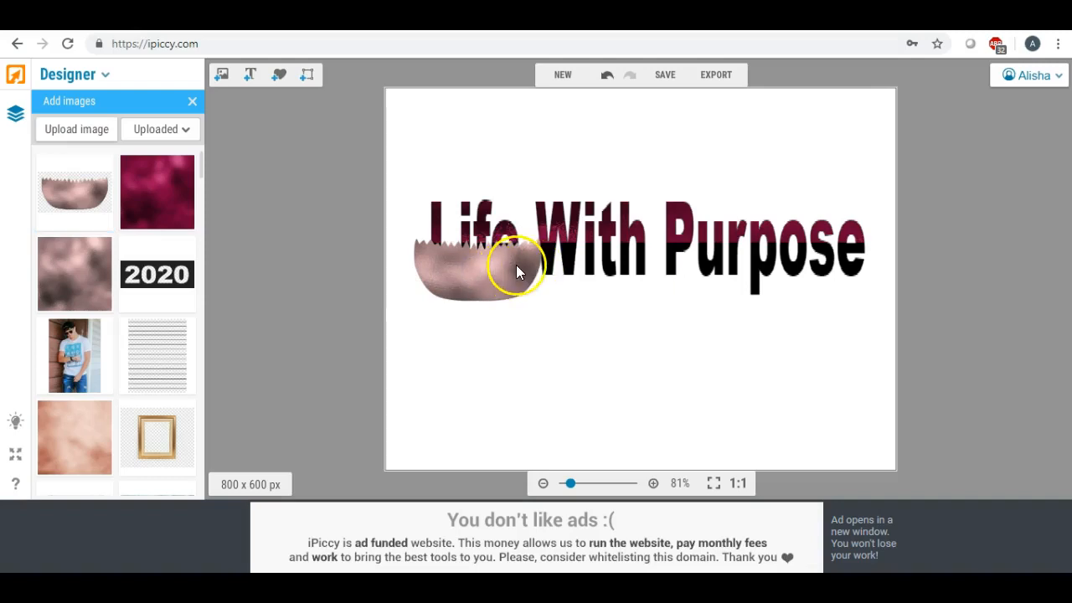
left_click(516, 270)
left_click_drag(518, 270, 909, 262)
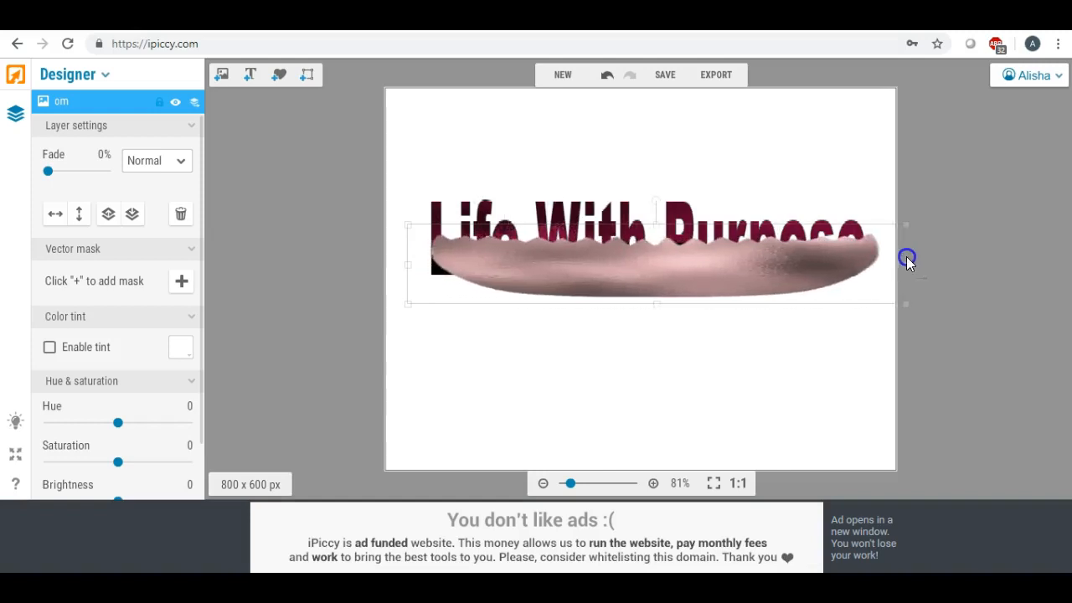
left_click_drag(659, 304, 660, 327)
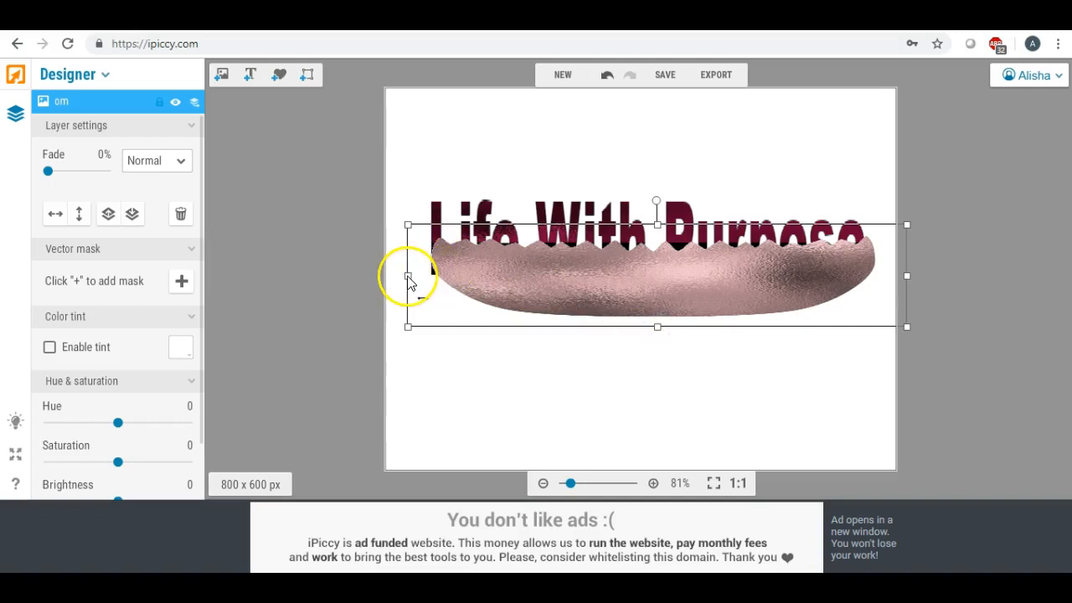
left_click_drag(409, 275, 390, 276)
left_click_drag(631, 263, 630, 256)
left_click_drag(646, 322, 646, 351)
left_click_drag(640, 287, 628, 288)
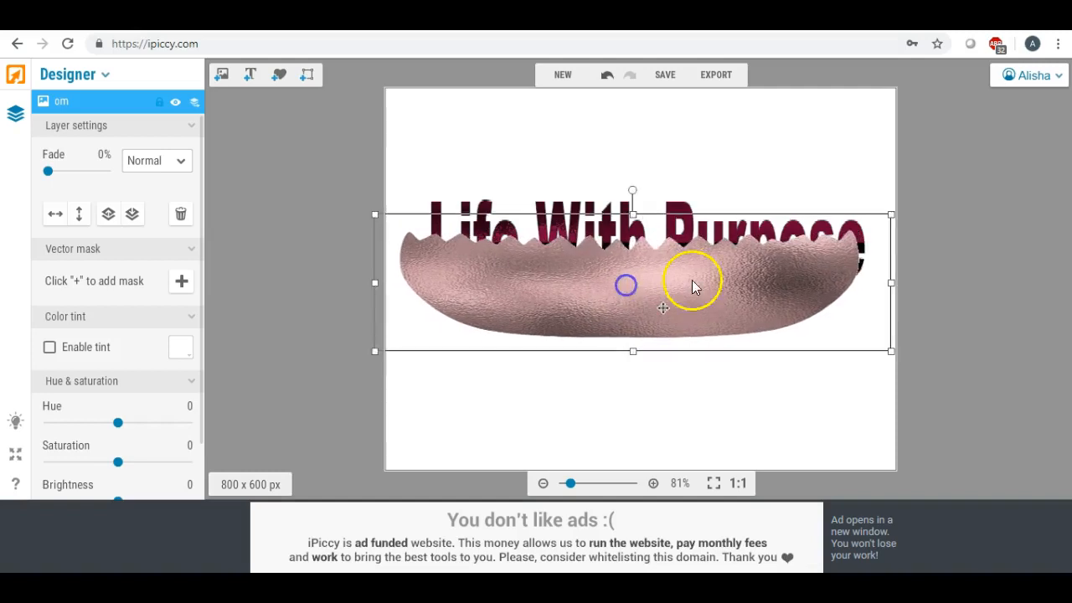
left_click_drag(893, 285, 917, 282)
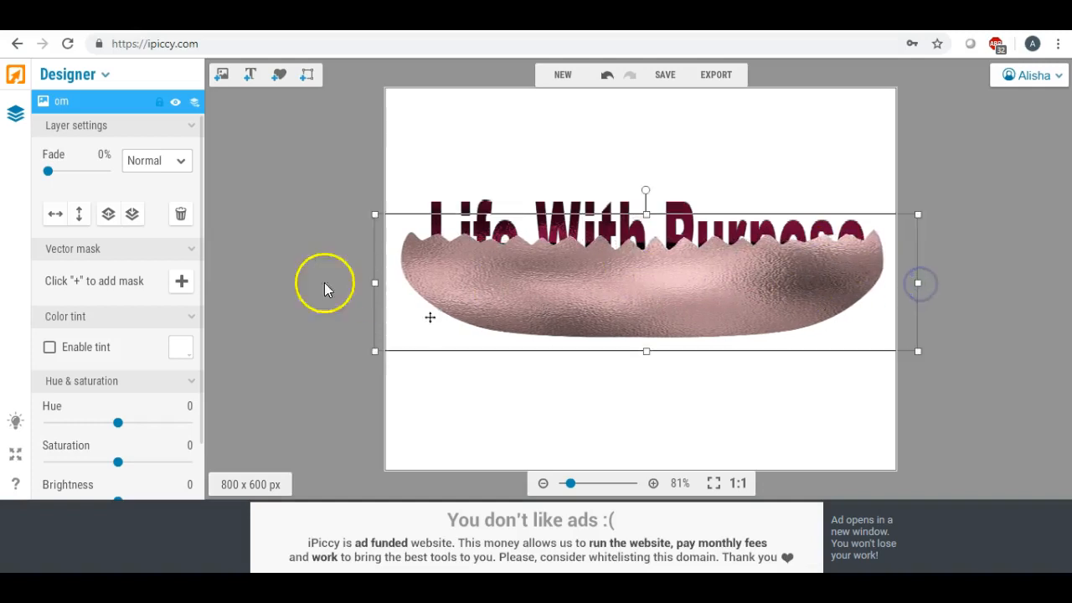
Step: Set the blending of the om foil shape to Lighten so it fills only the lettering, and deselect it
left_click(181, 165)
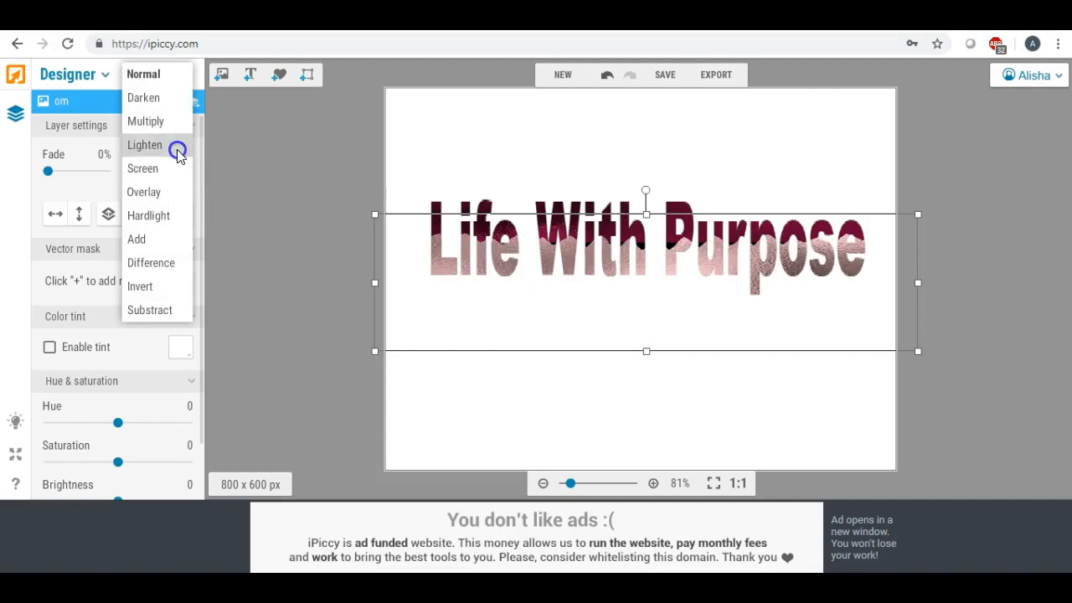
left_click(177, 145)
left_click(499, 161)
left_click(560, 377)
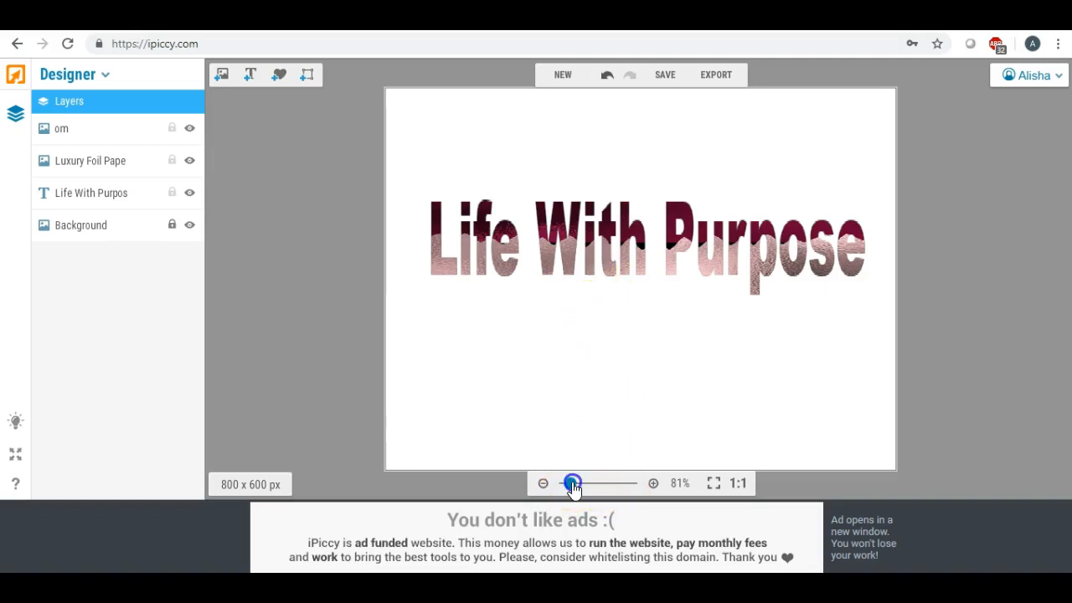
Step: Move the om layer slightly up to cover the black gaps between the two foils in the lettering
left_click_drag(573, 488, 574, 488)
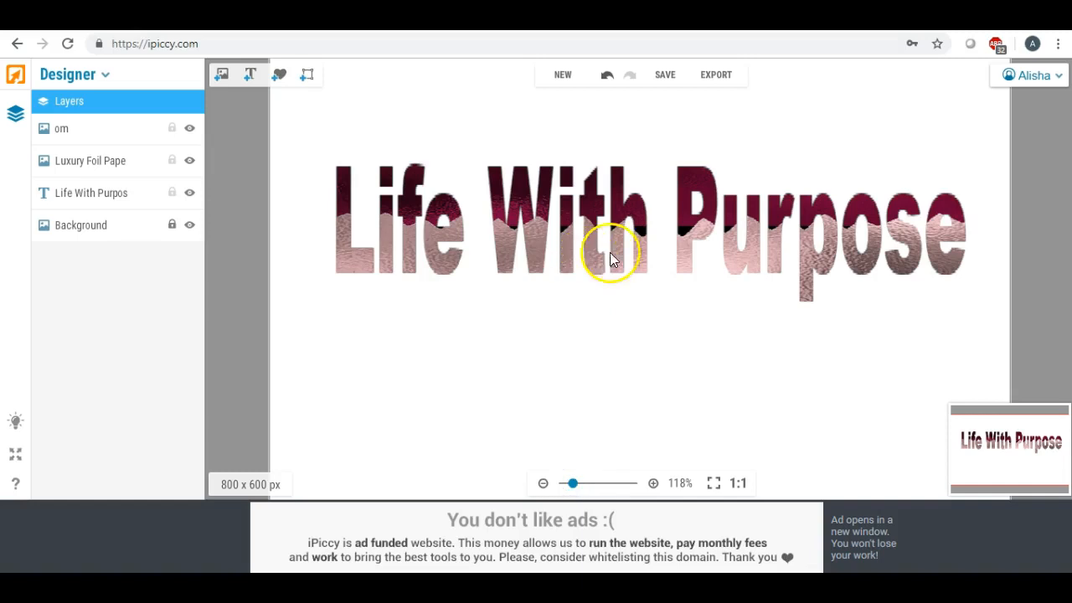
left_click(668, 249)
left_click_drag(669, 250, 666, 239)
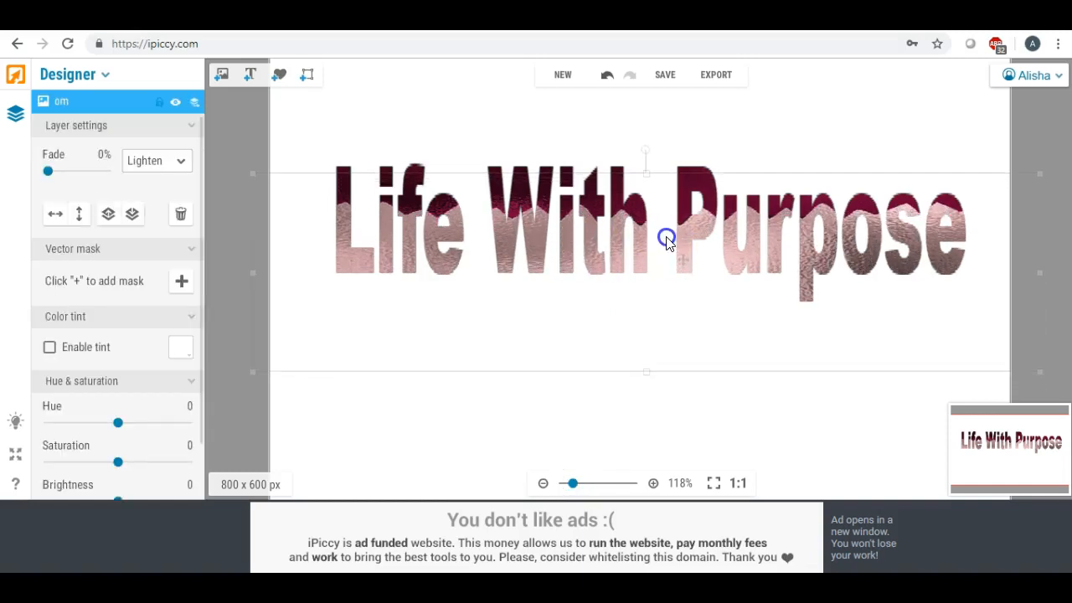
left_click(656, 410)
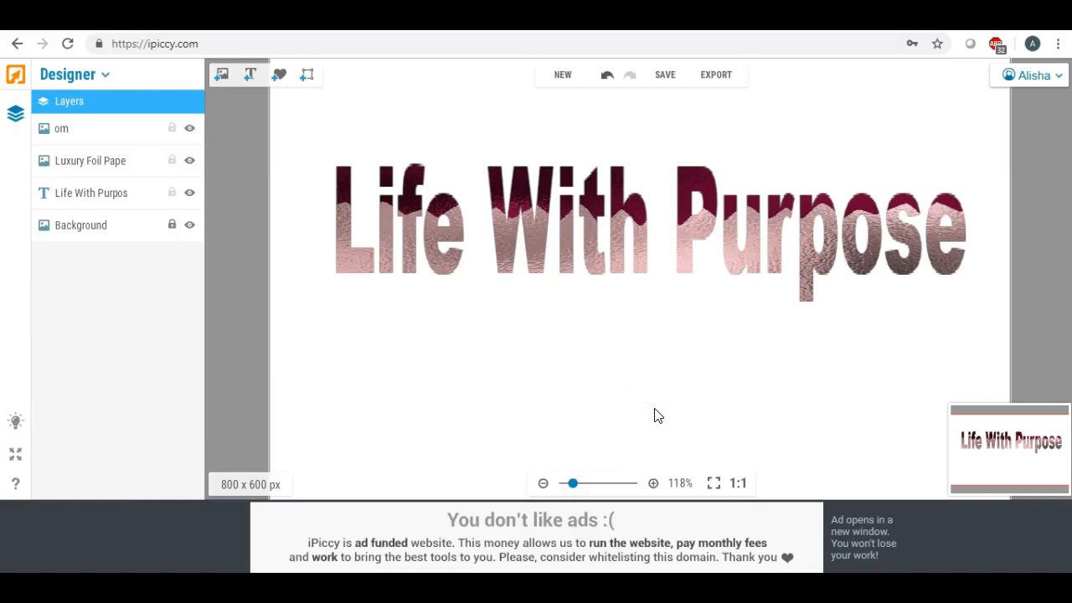